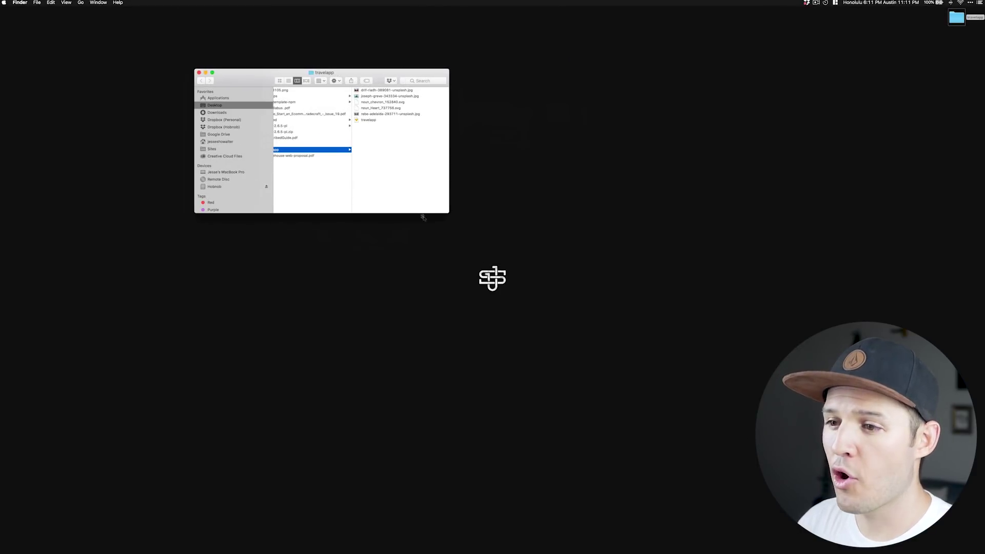
Enlarge the travelapp Finder window and preview the canyon, surfer and Venice images.
left_click_drag(448, 213, 633, 363)
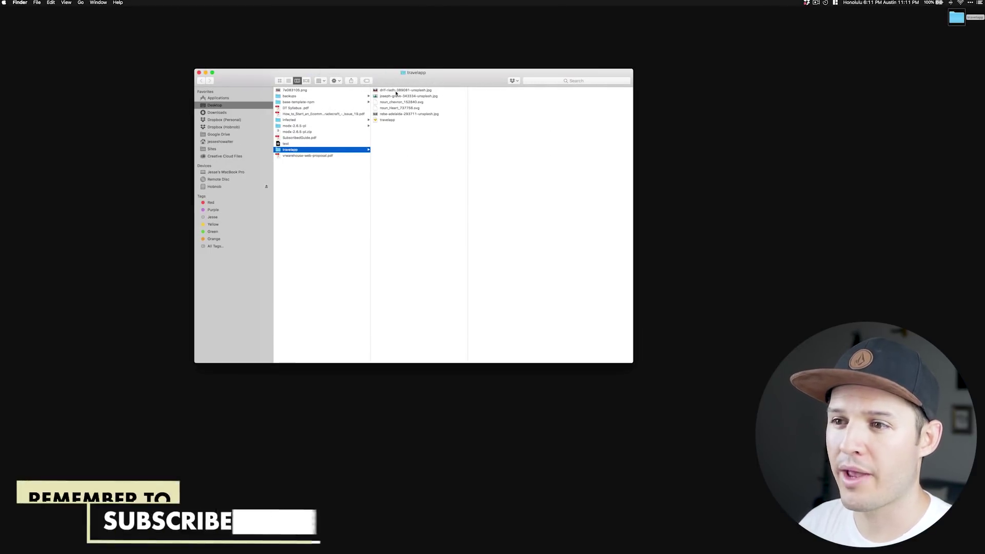
key("Right")
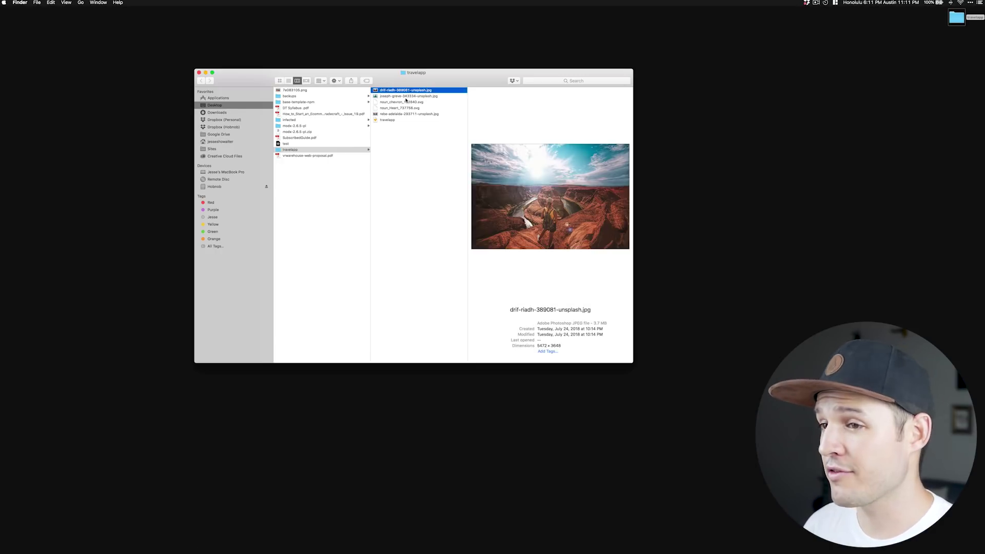
key("Down")
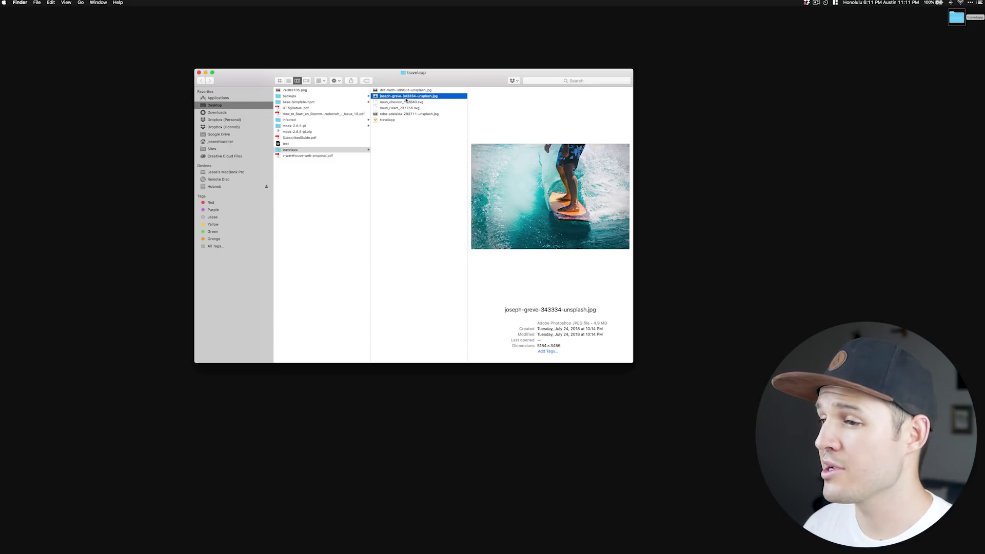
key("Up")
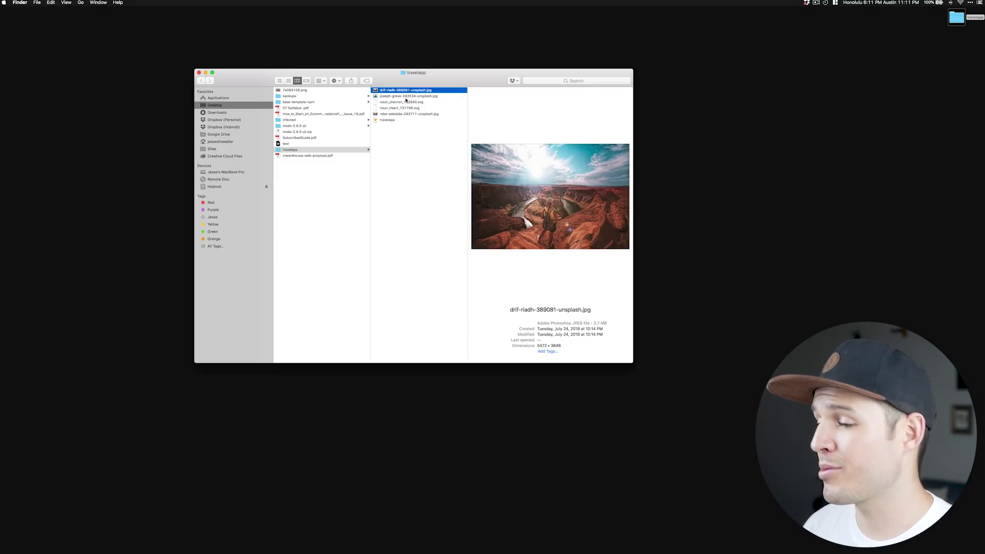
key("Down")
key("Down")
key("Down")
key("Down")
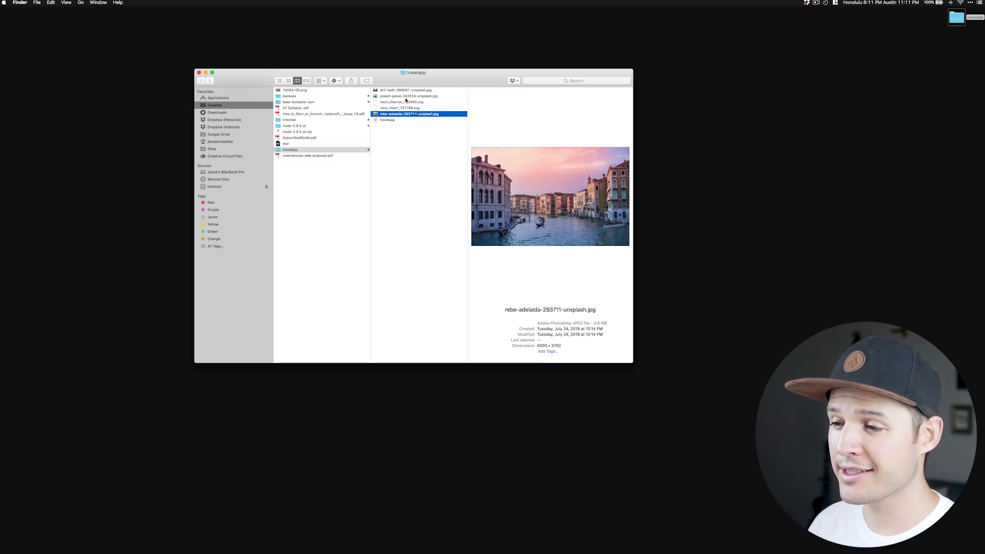
Preview the chevron and heart icons, then open the travelapp Sketch file.
key("Up")
key("Up")
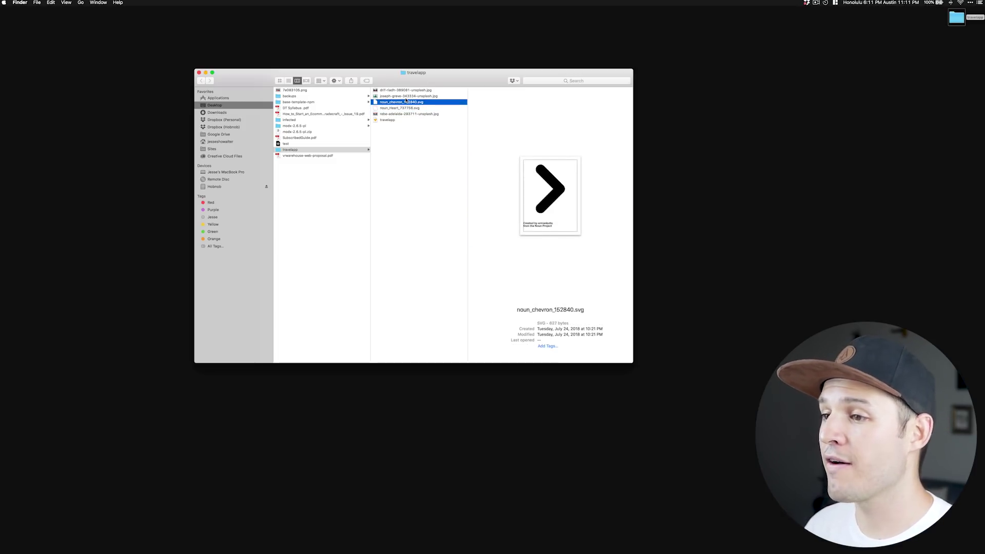
key("Down")
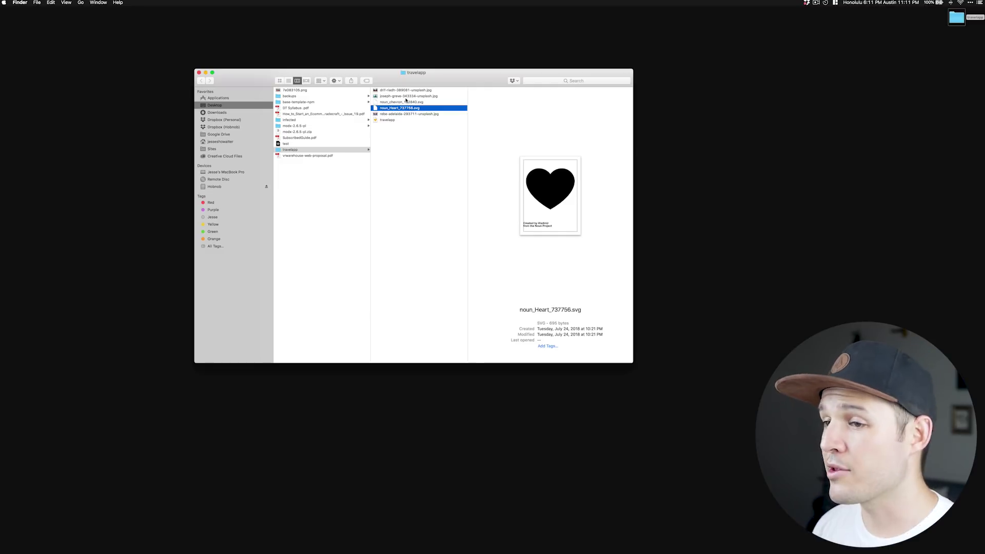
key("Down")
key("Down")
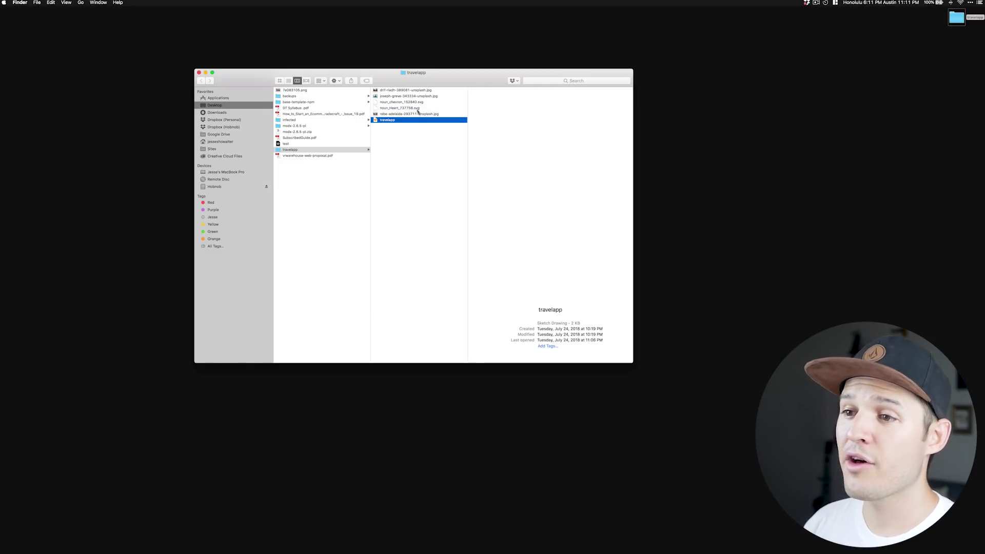
key("super+o")
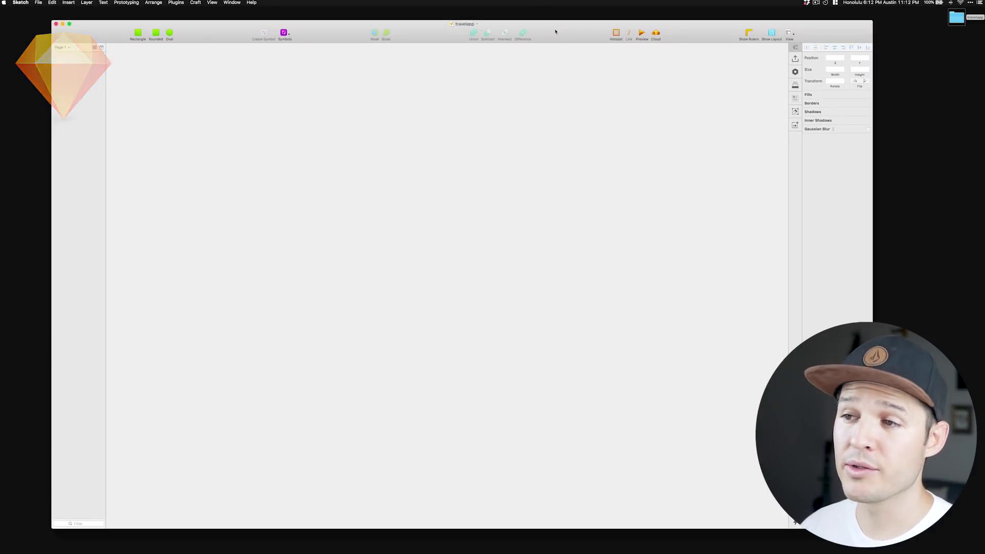
Drop the five travelapp images and icons onto the Sketch canvas and fit everything in view.
key("super+Tab")
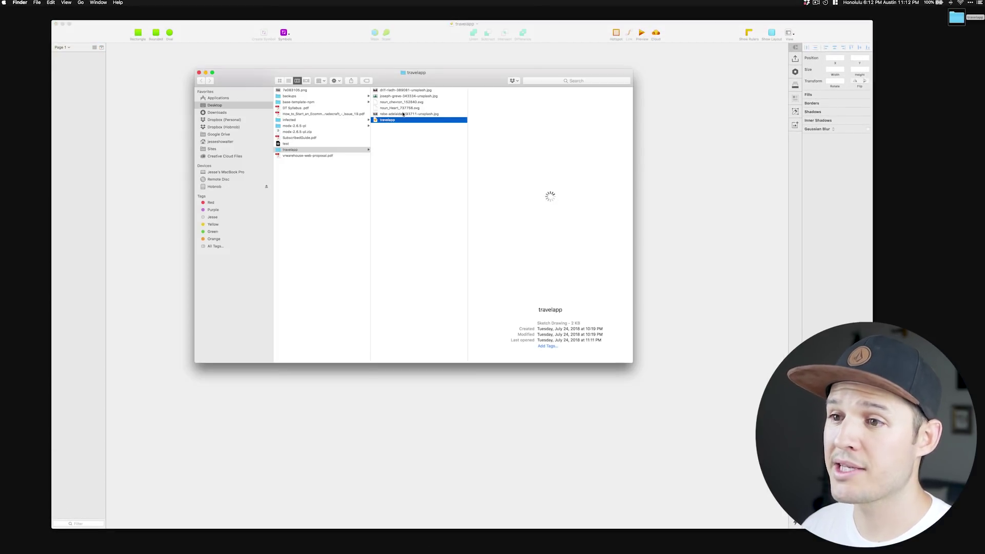
left_click(403, 114)
left_click(402, 96, "shift")
left_click(403, 91, "shift")
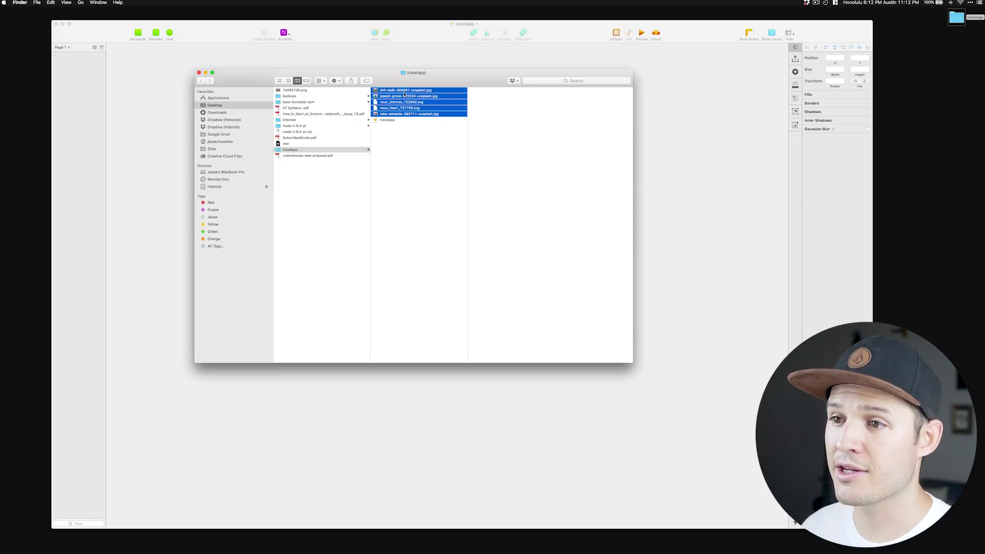
mouse_move(404, 91)
left_mouse_down()
mouse_move(672, 160)
mouse_move(708, 186)
left_mouse_up()
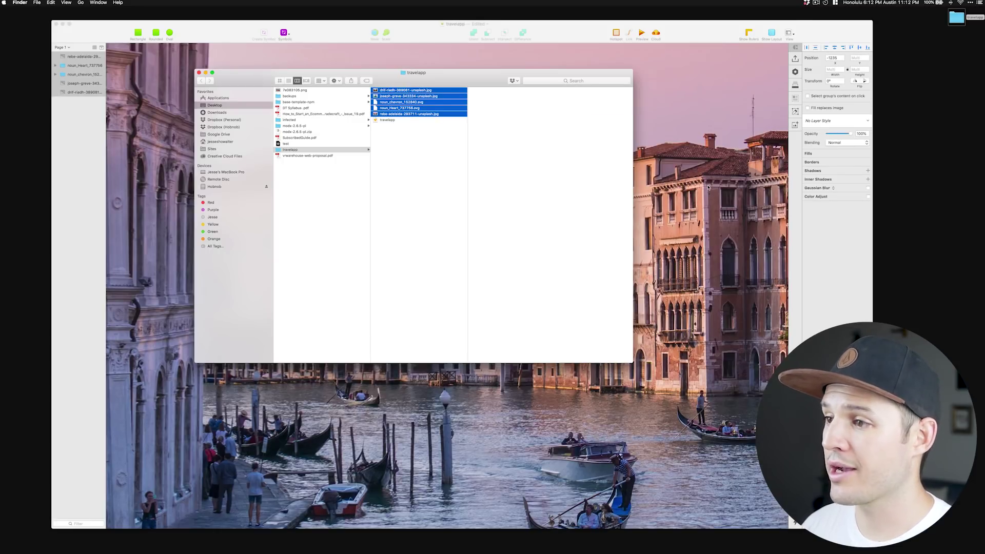
left_click(708, 187)
key("super+1")
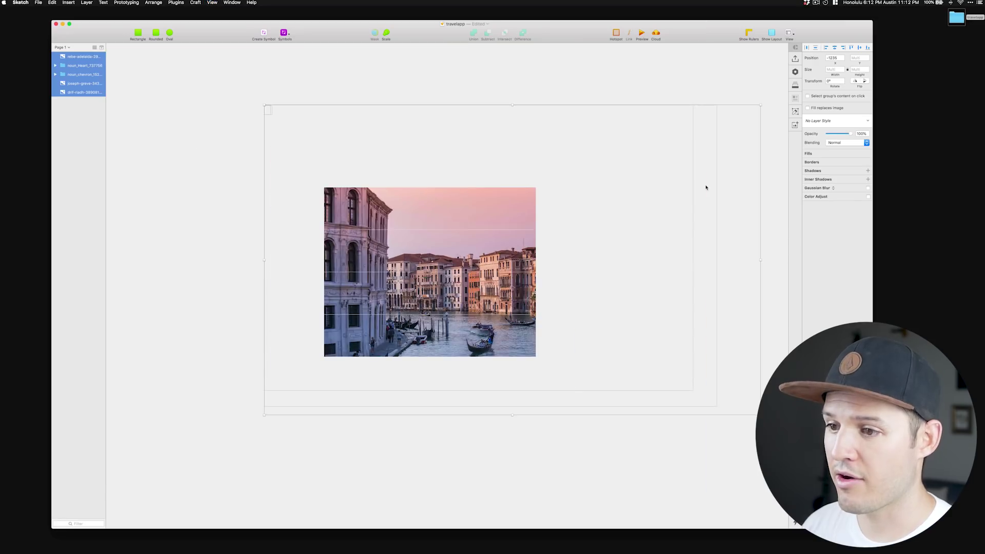
key("Escape")
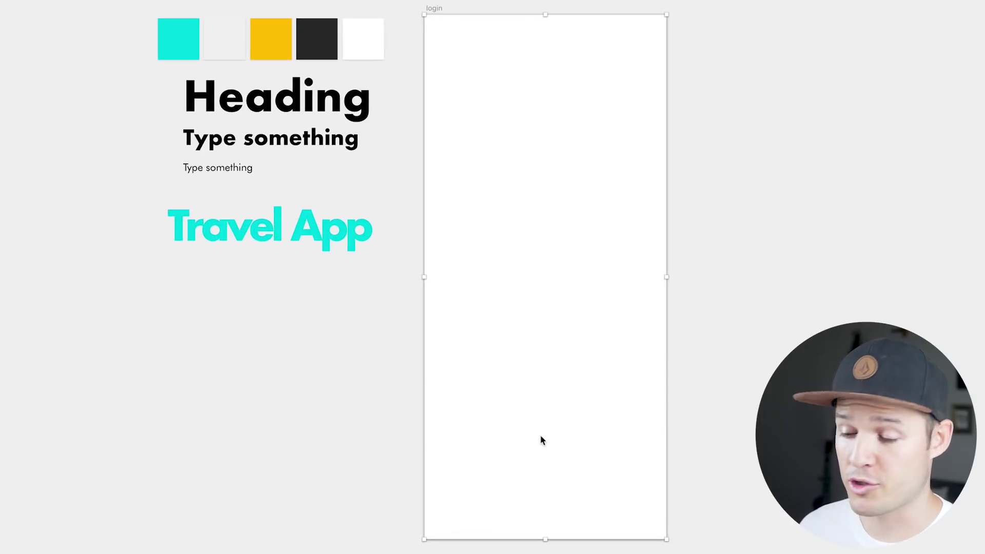
Paste the cliff-and-sea photo into the login artboard and shift it slightly left.
key("super+v")
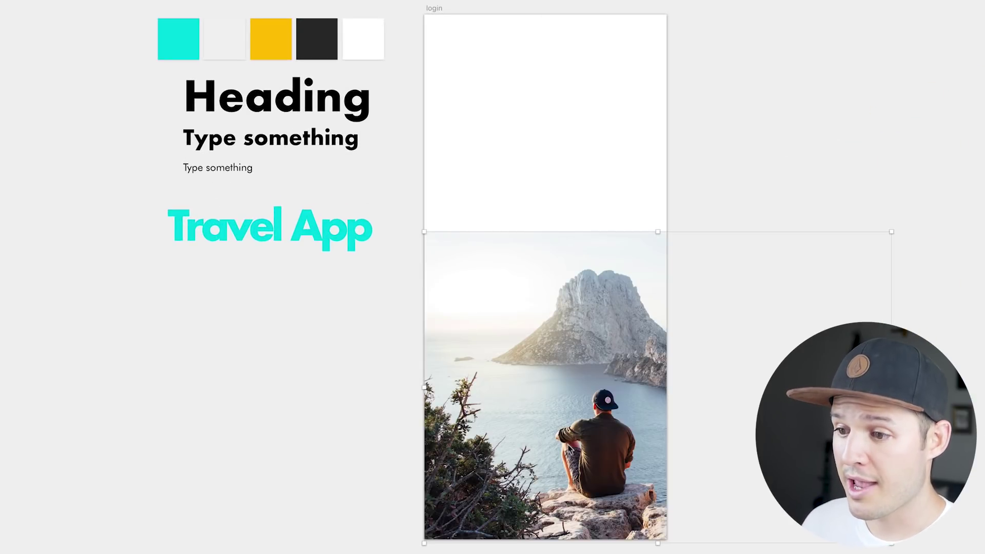
left_click_drag(591, 451, 559, 452)
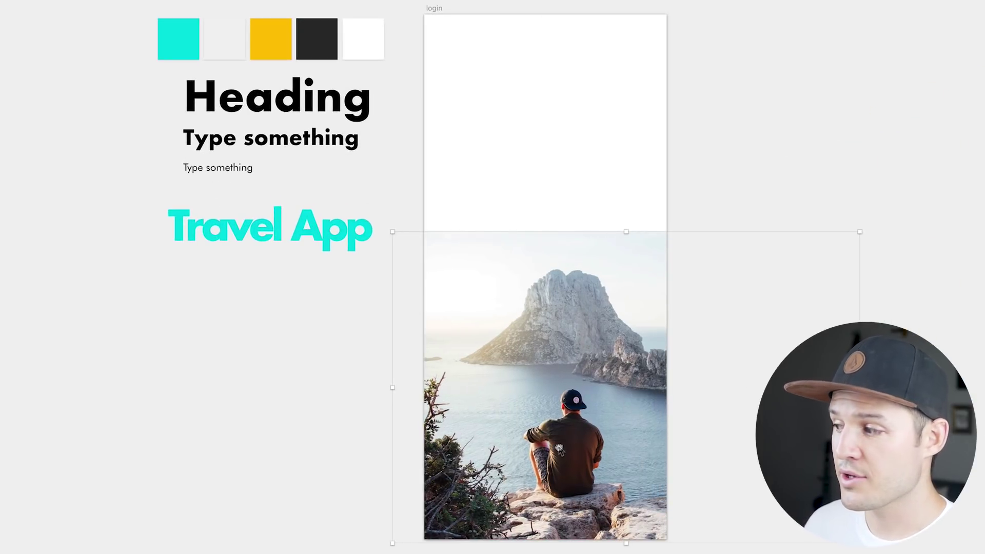
left_click(433, 11)
left_click(476, 265)
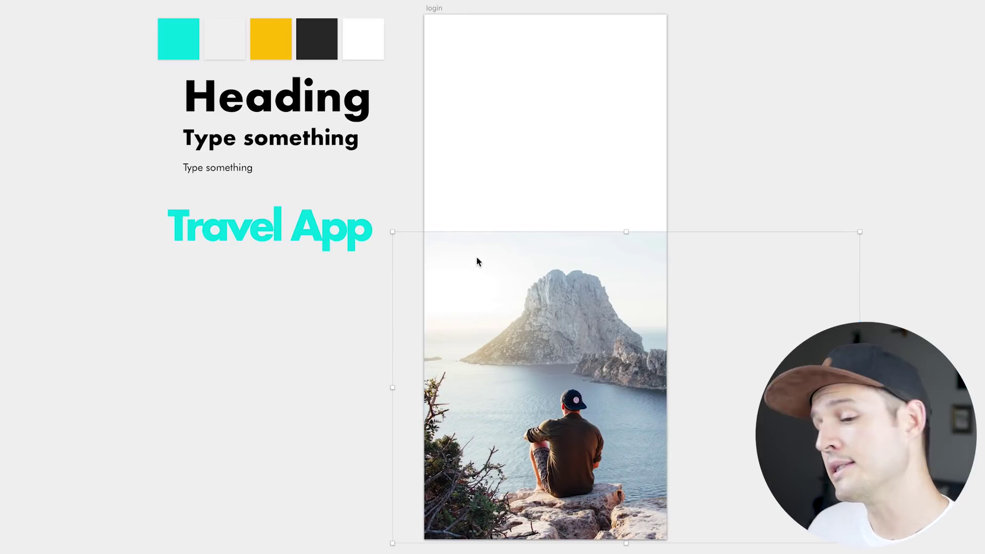
Copy the cyan Travel App title into the login artboard's white top half.
left_click(278, 220)
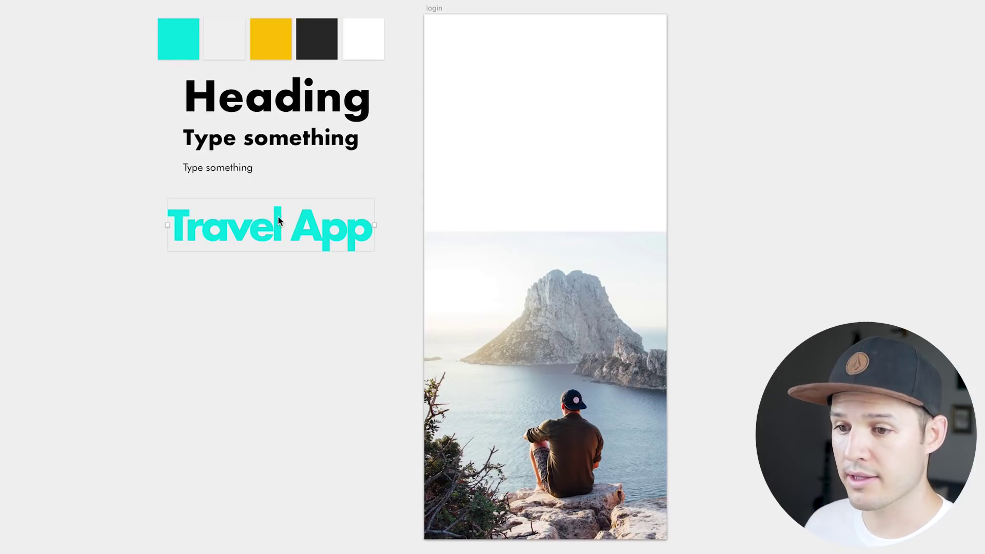
key("ctrl+c")
key("Escape")
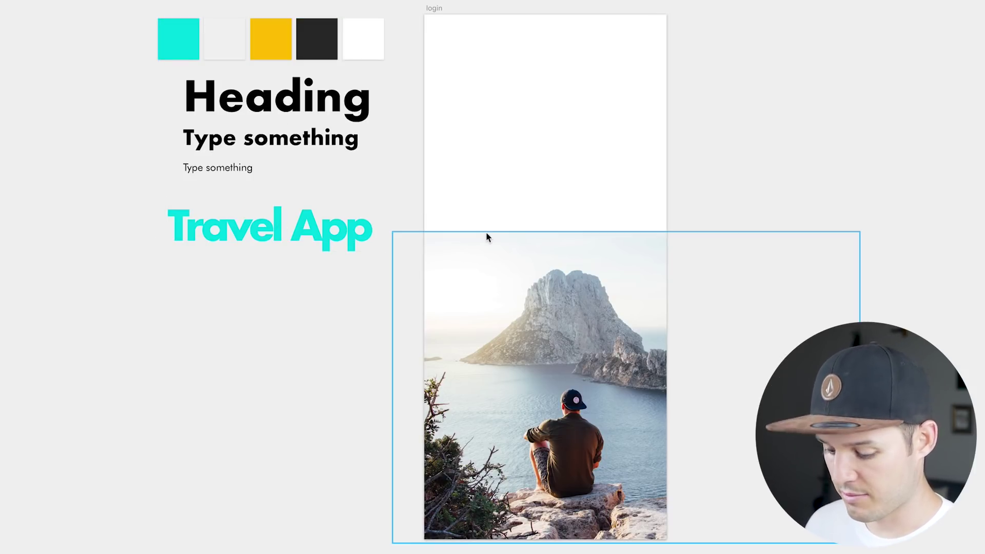
key("ctrl+v")
left_click_drag(522, 279, 523, 132)
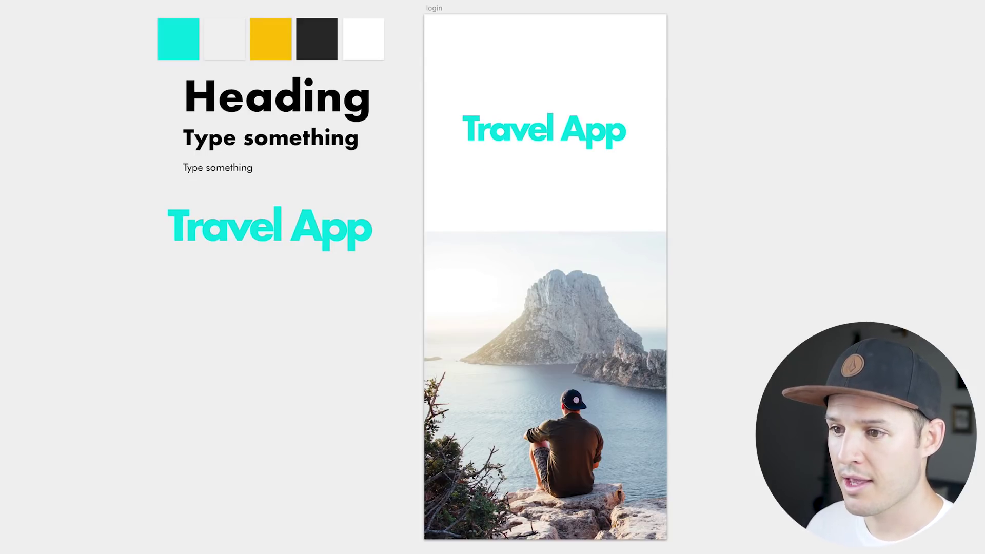
left_click(543, 132)
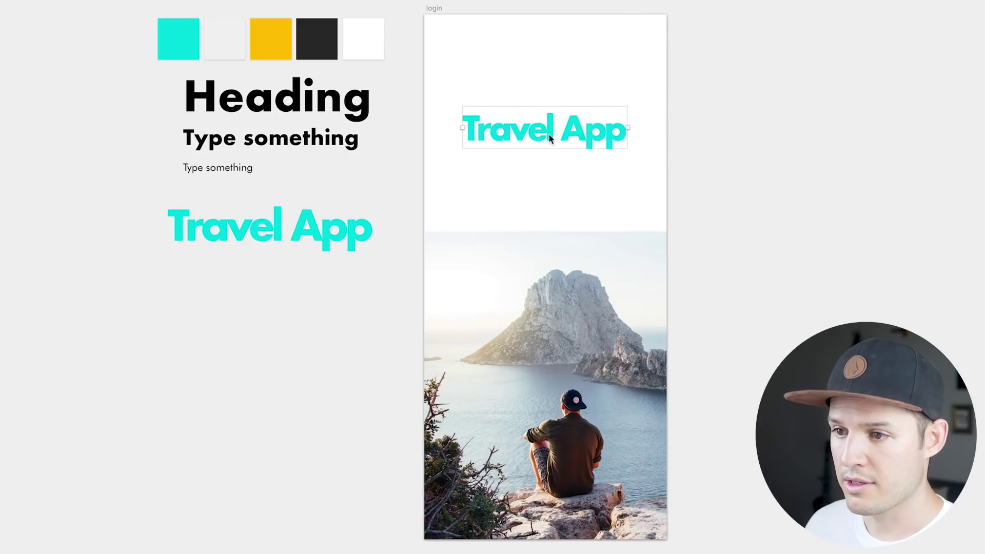
left_click_drag(543, 131, 546, 142)
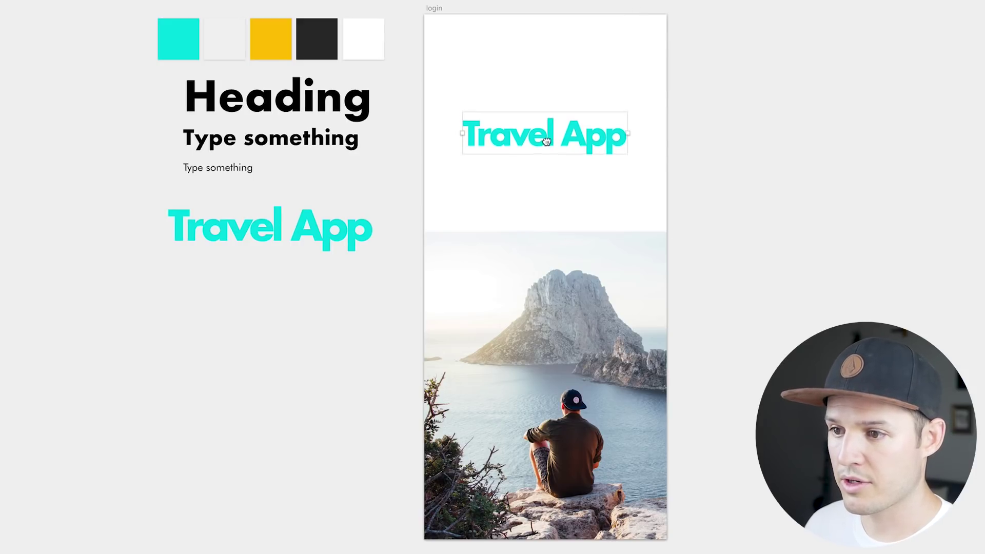
left_click(744, 205)
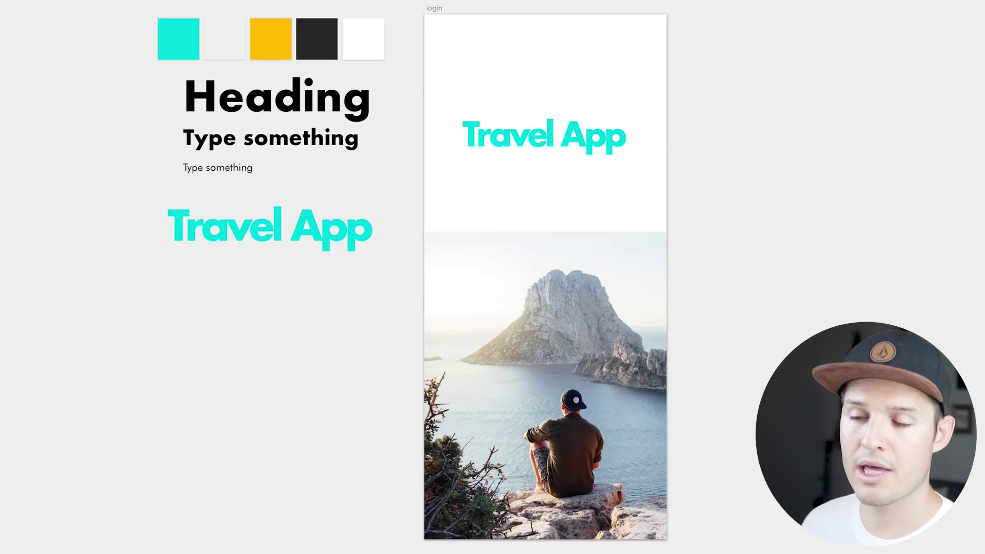
Cover the whole login artboard with a light grey background rectangle.
key("r")
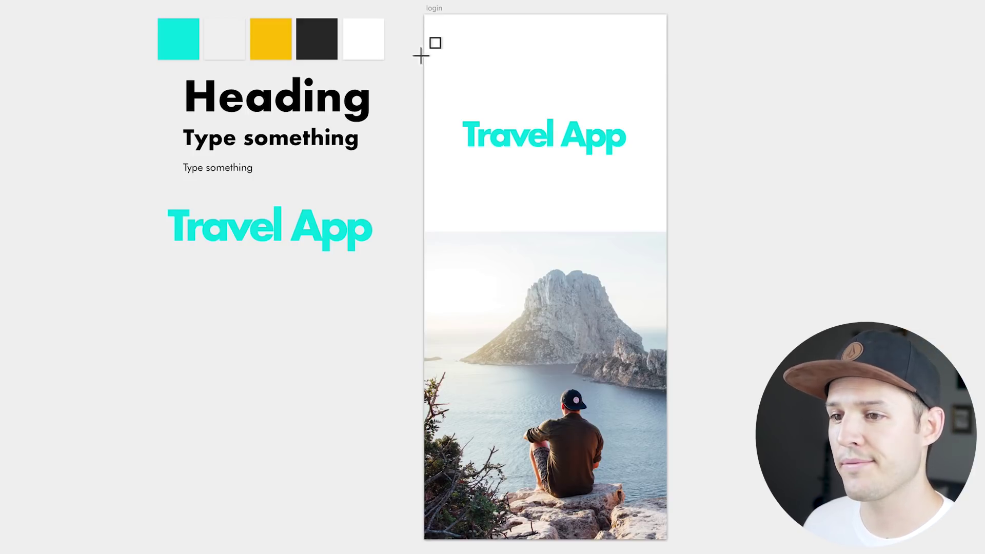
left_click_drag(424, 15, 674, 549)
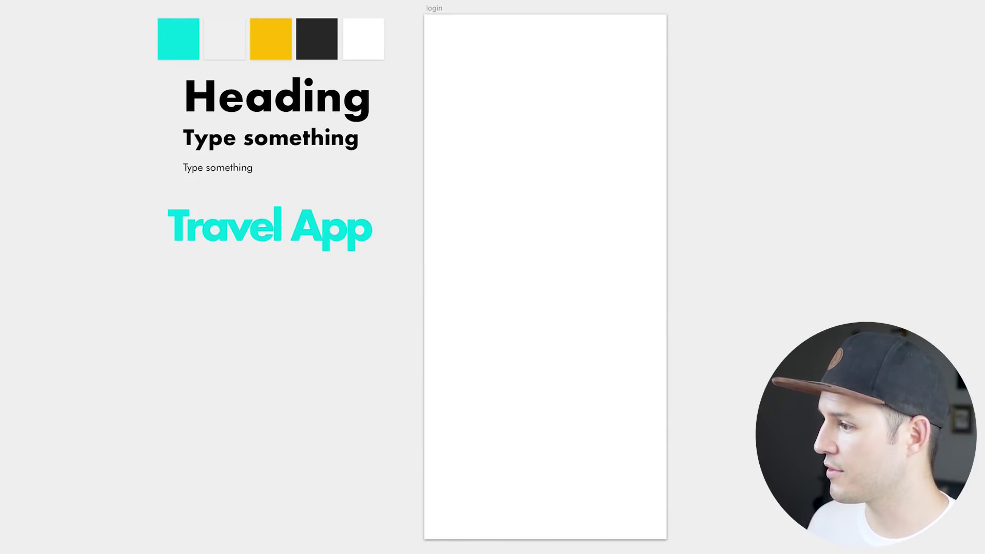
left_click(595, 208)
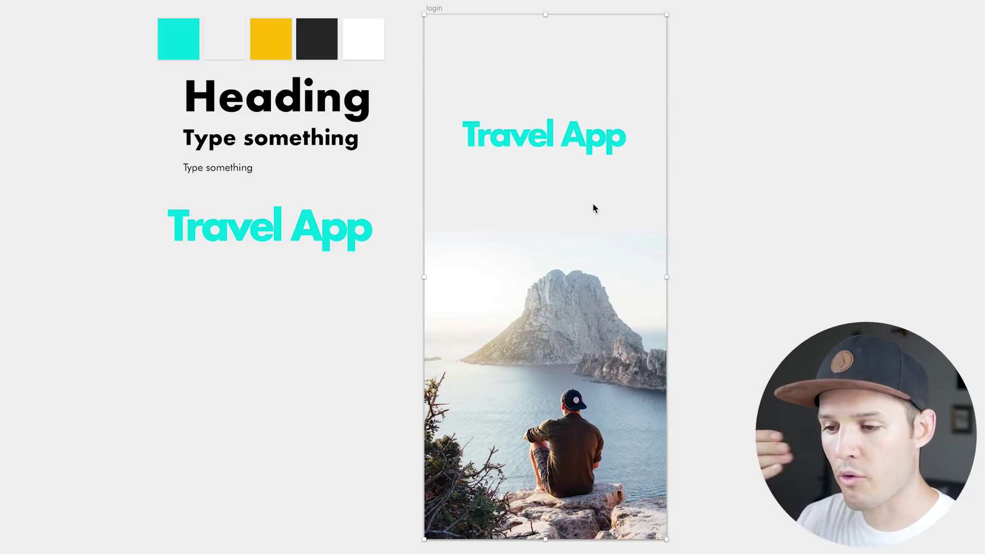
left_click(737, 222)
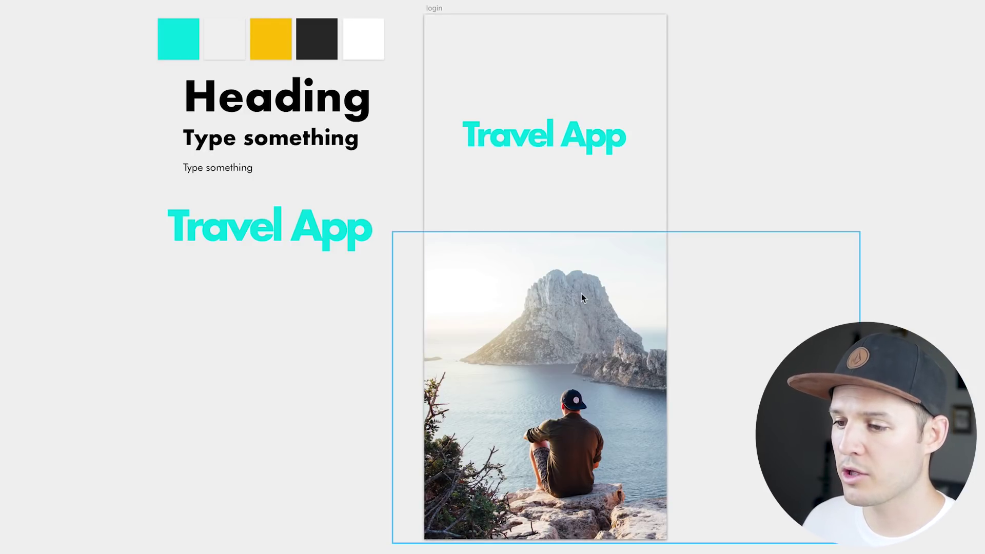
left_click(801, 332)
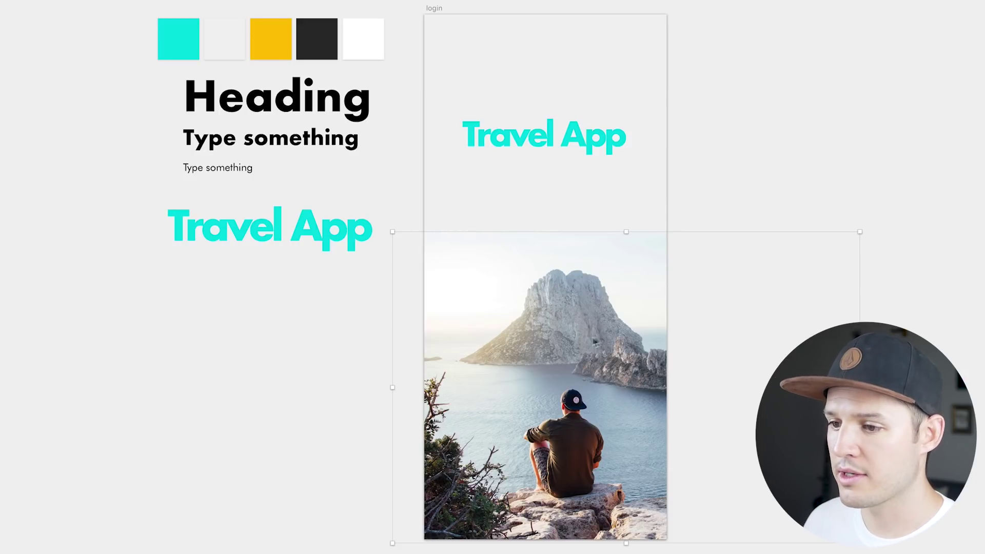
key("r")
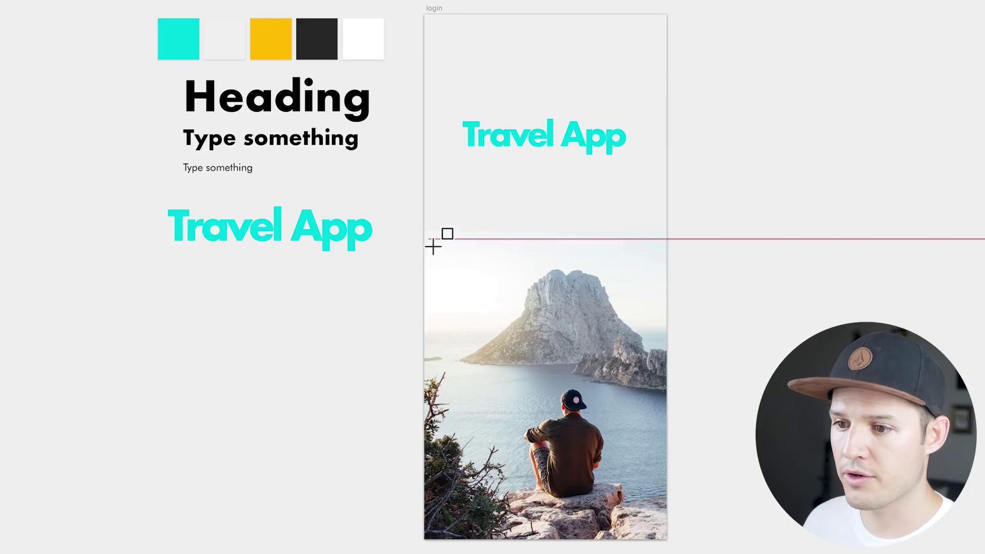
Draw a white rectangle over the artboard's lower half and paste the cliff photo into it.
left_click_drag(430, 241, 668, 540)
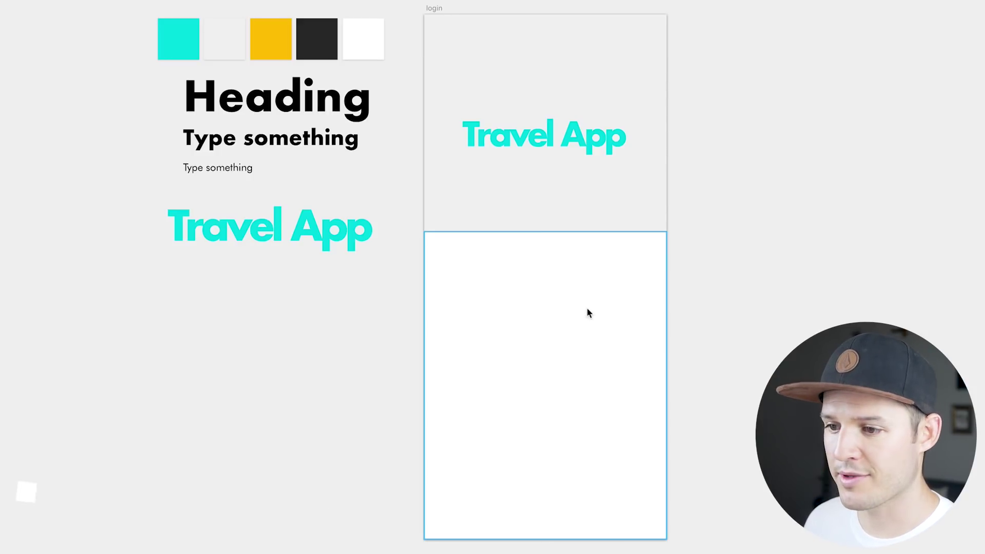
left_click(592, 308)
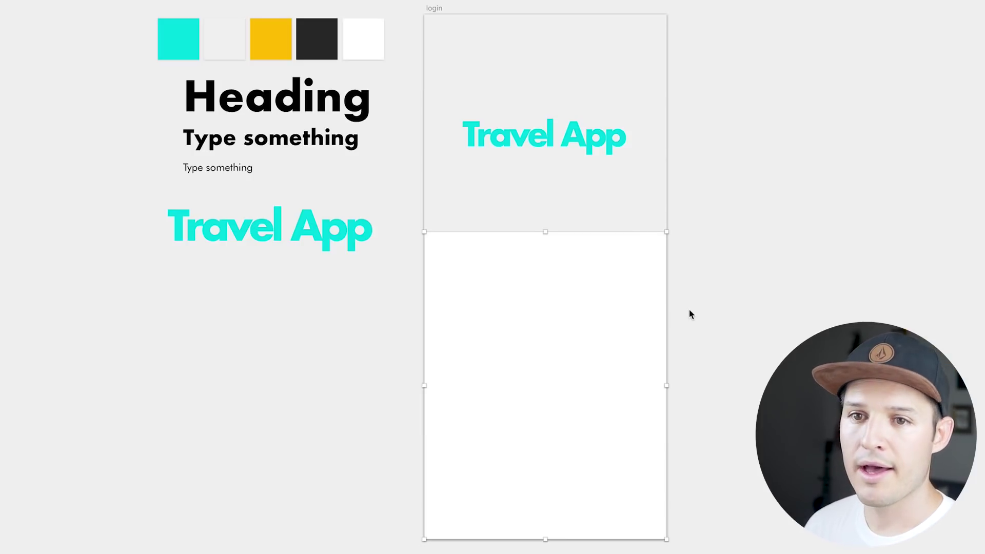
key("super+v")
Set the photo's mask to Alpha Mask via Layer > Mask > Mask Mode.
double_click(584, 308)
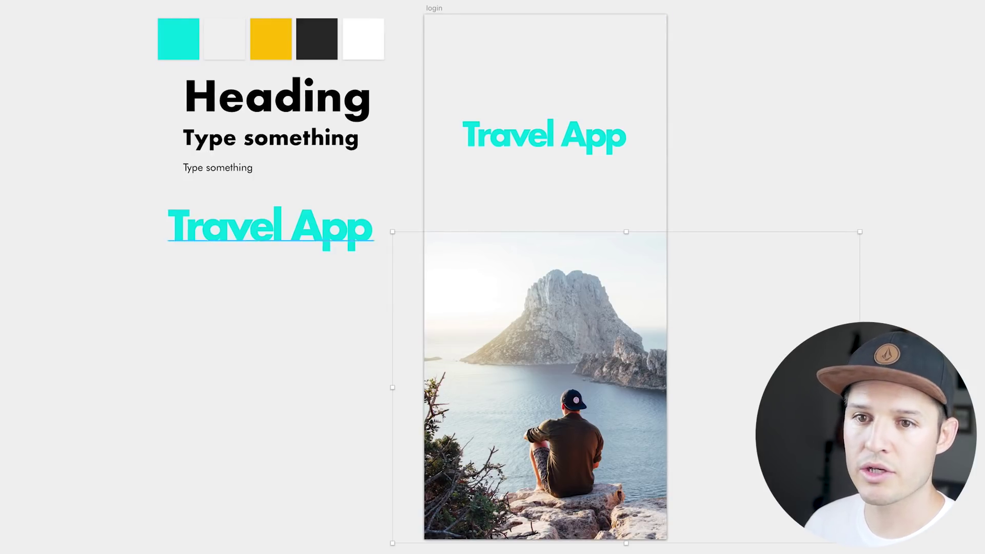
left_click(126, 3)
mouse_move(88, 3)
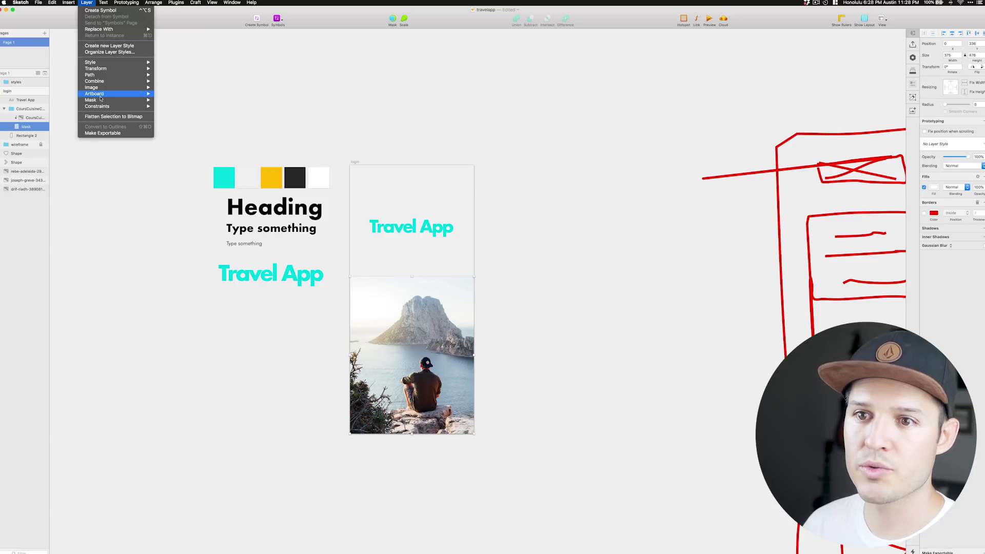
mouse_move(102, 100)
mouse_move(187, 125)
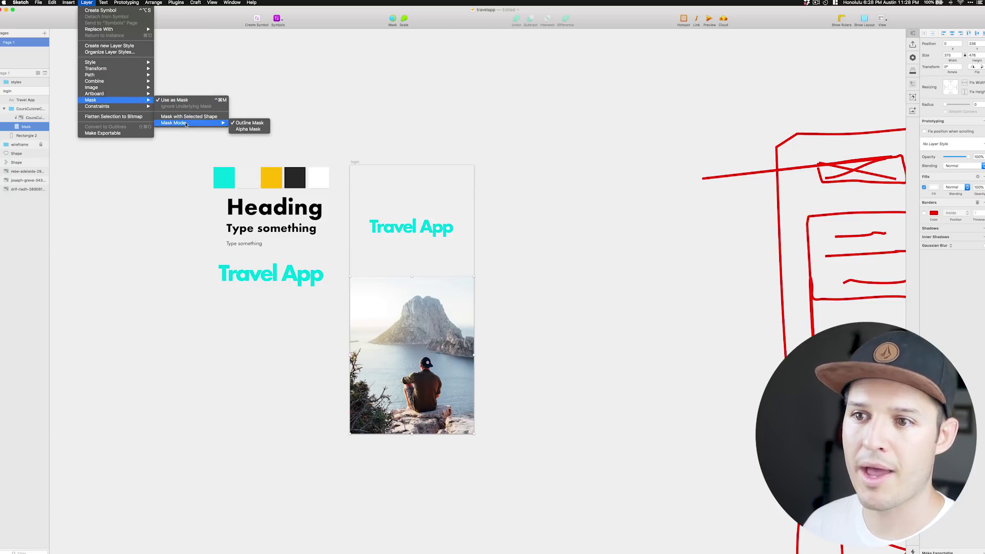
left_click(237, 129)
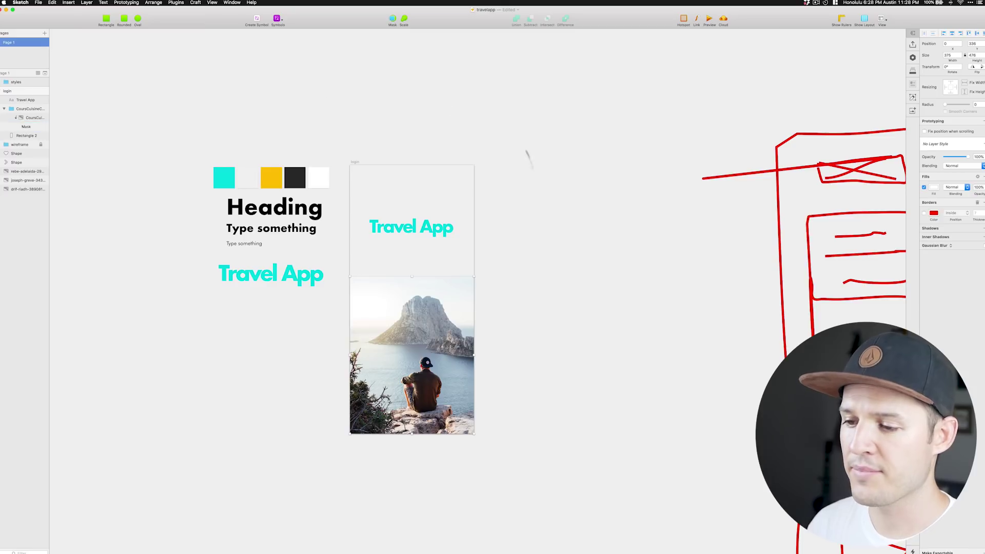
Give the mask a transparent-to-white linear gradient so the photo fades near its top.
left_click(411, 333)
left_click(25, 126)
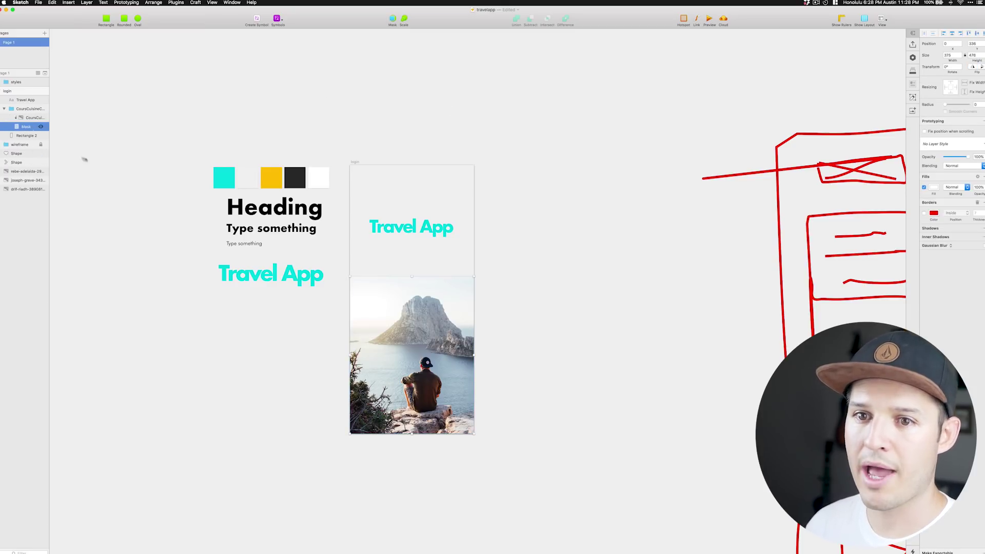
left_click(934, 188)
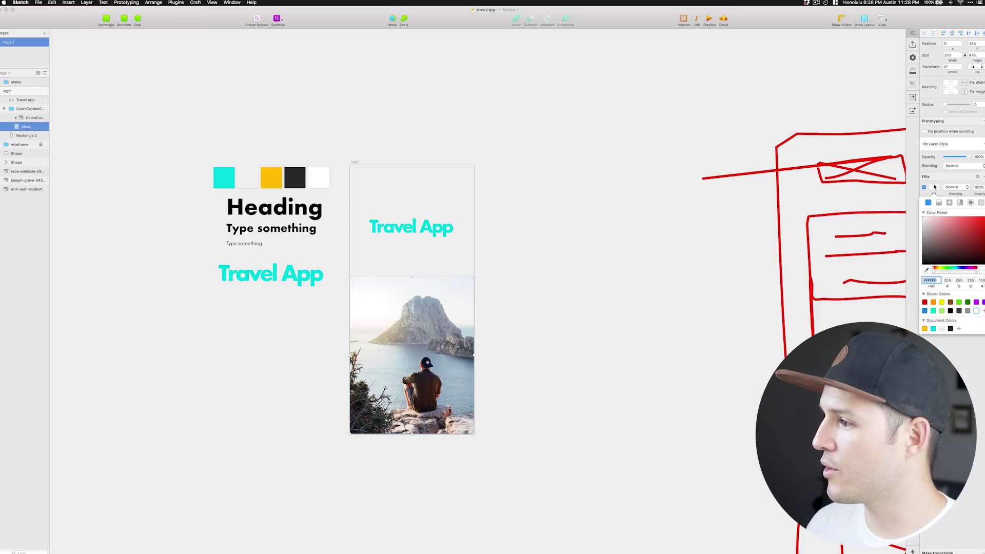
left_click(940, 203)
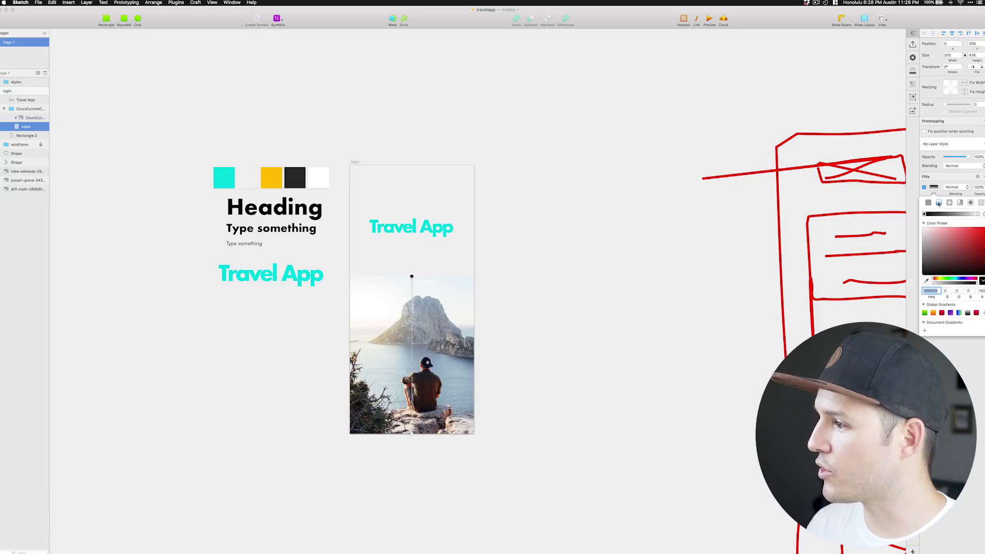
left_click(968, 313)
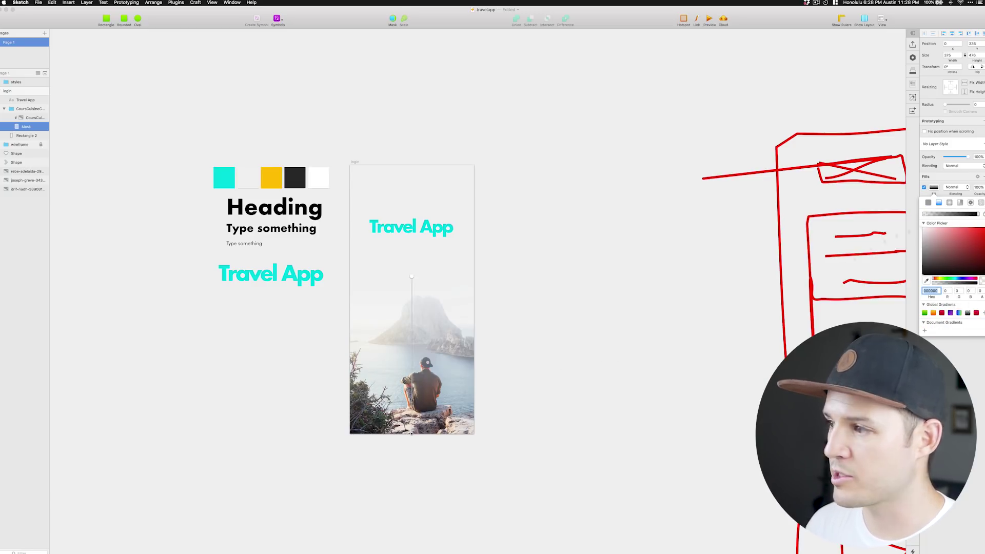
left_click_drag(414, 436, 413, 331)
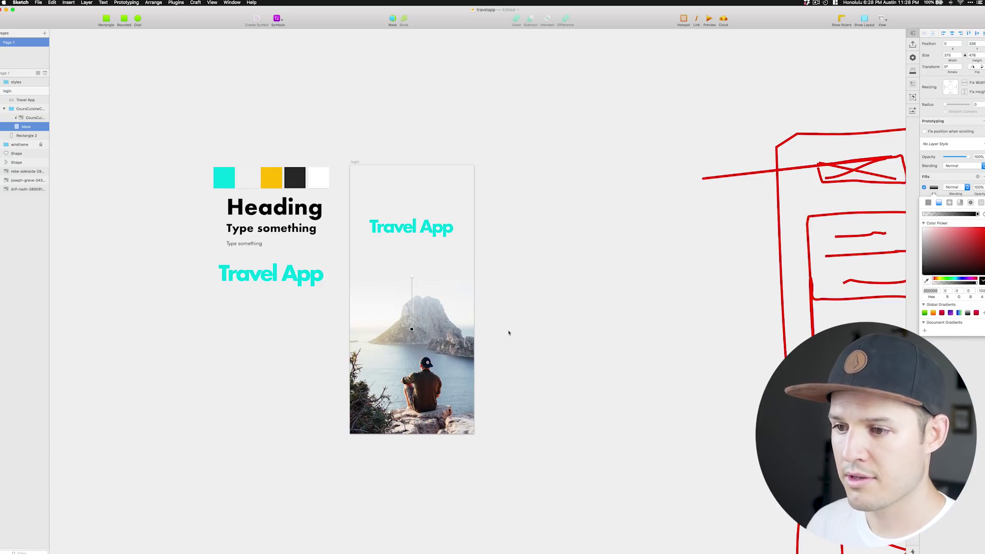
left_click(578, 340)
Group the photo with Rectangle 2 and name the group bg.
left_click(407, 347)
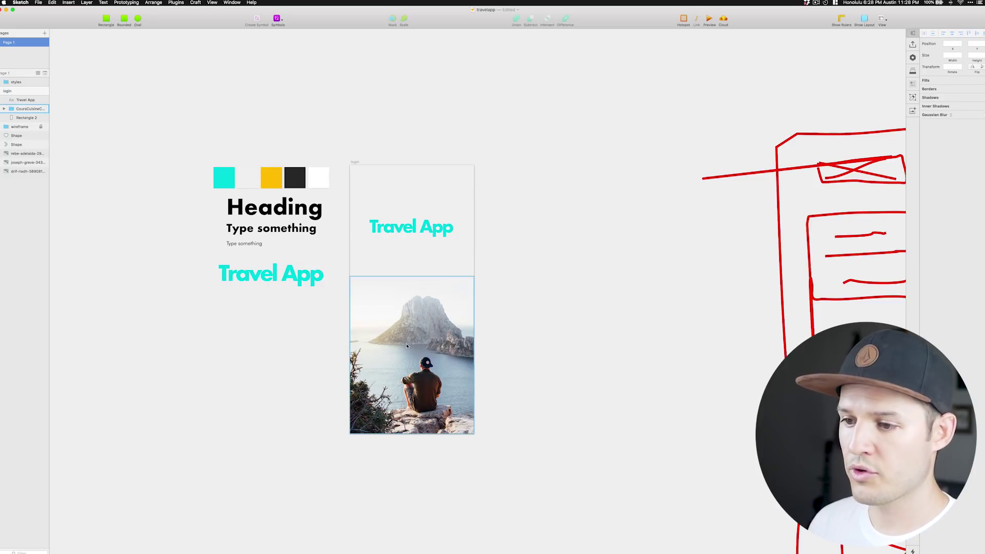
left_click(556, 380)
left_click(438, 263)
left_click(438, 263, "shift")
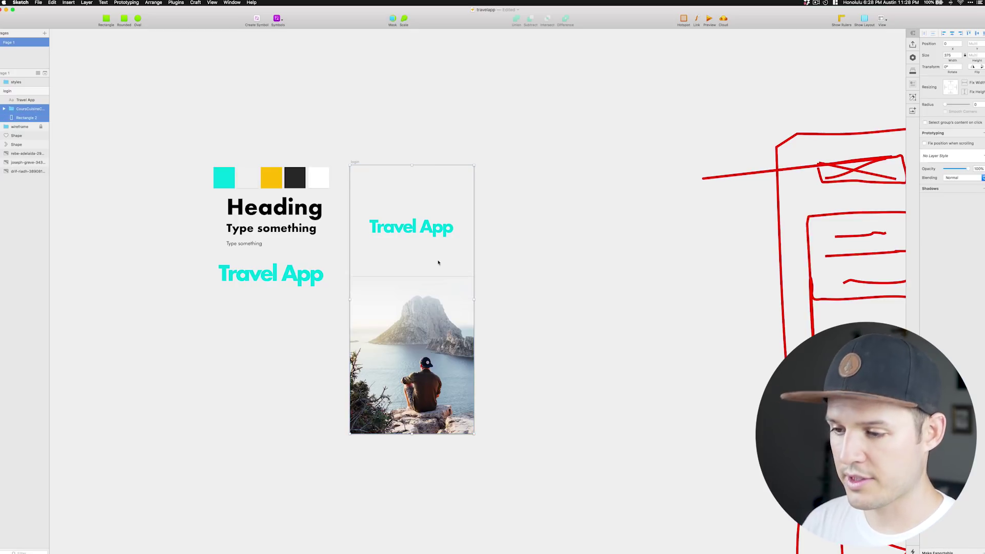
key("super+g")
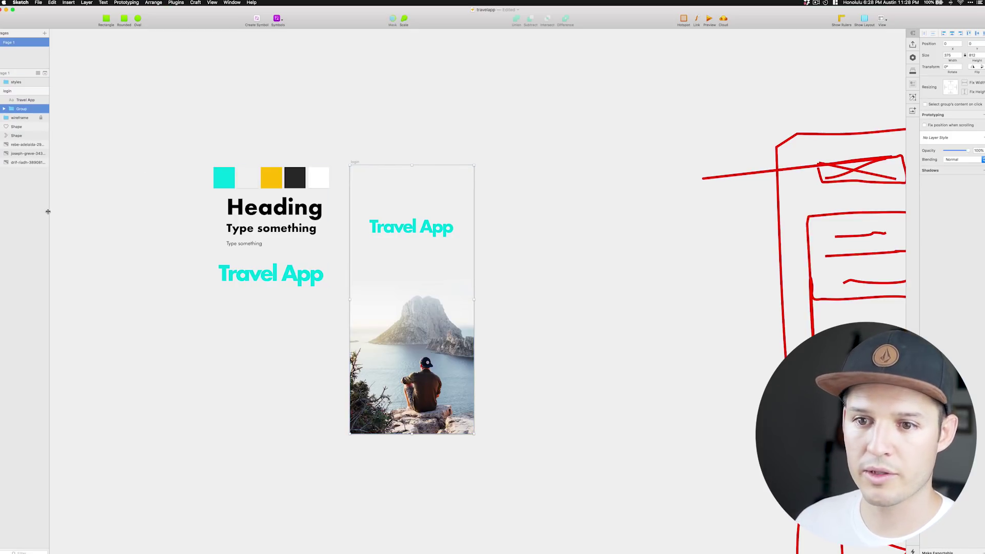
left_click_drag(48, 212, 63, 210)
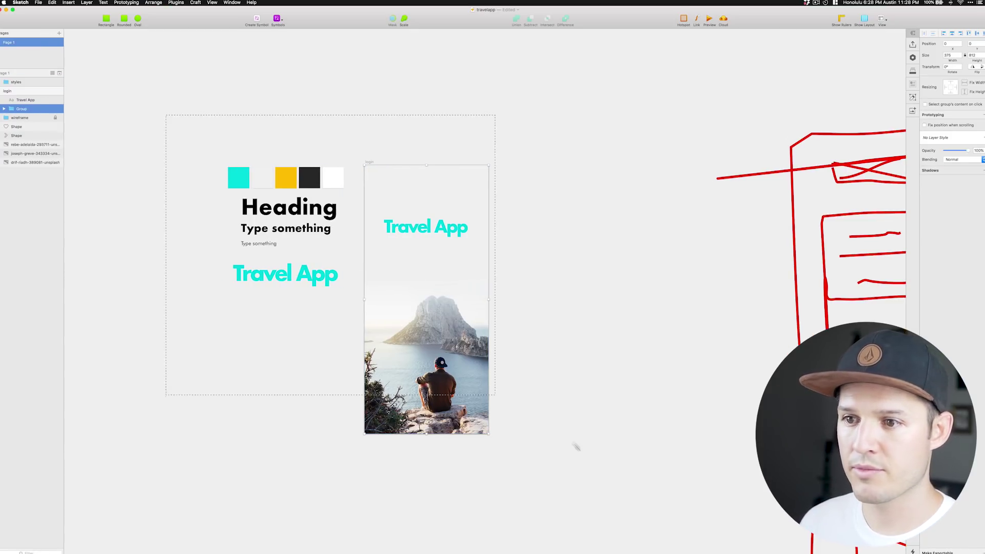
left_click_drag(583, 483, 584, 482)
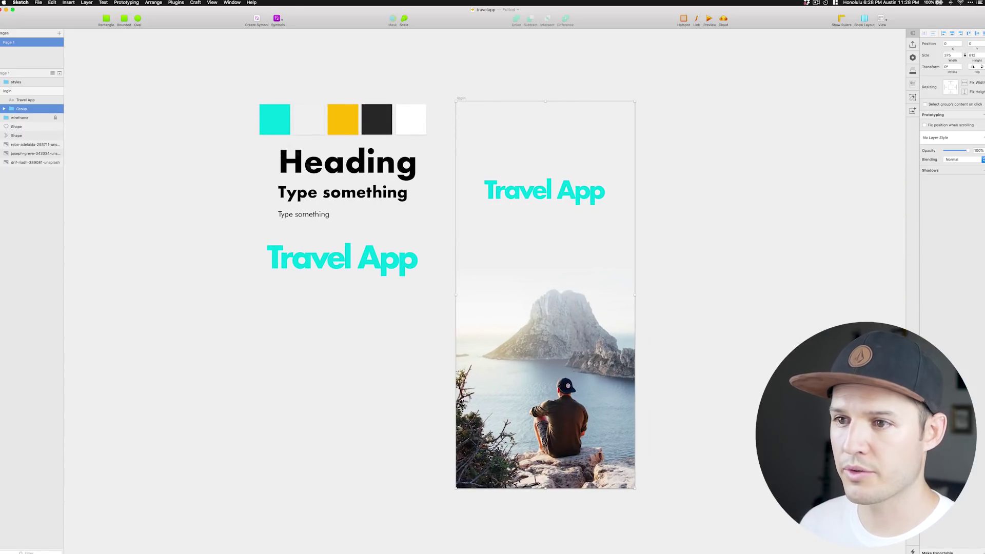
key("super+1")
left_click_drag(63, 286, 95, 286)
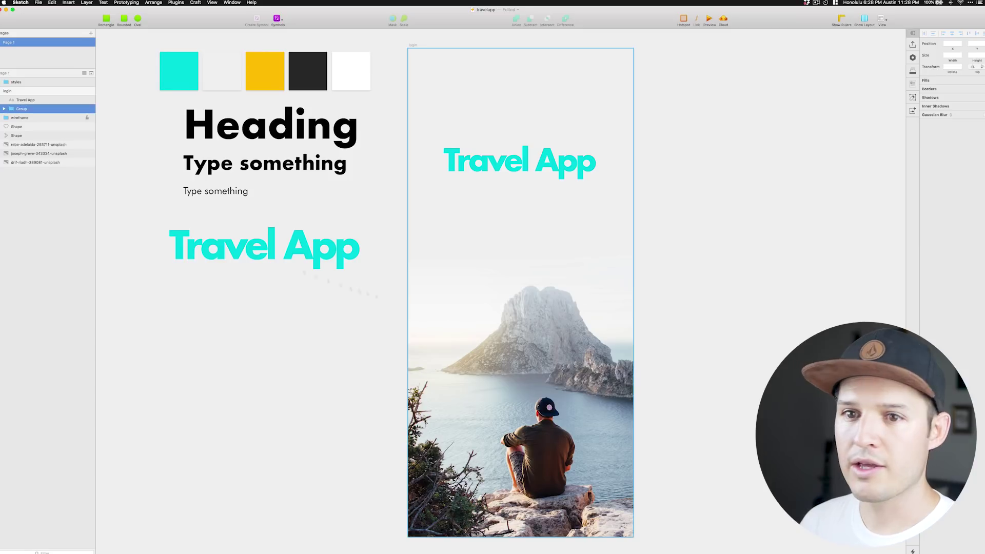
double_click(22, 109)
type("bg")
key("Return")
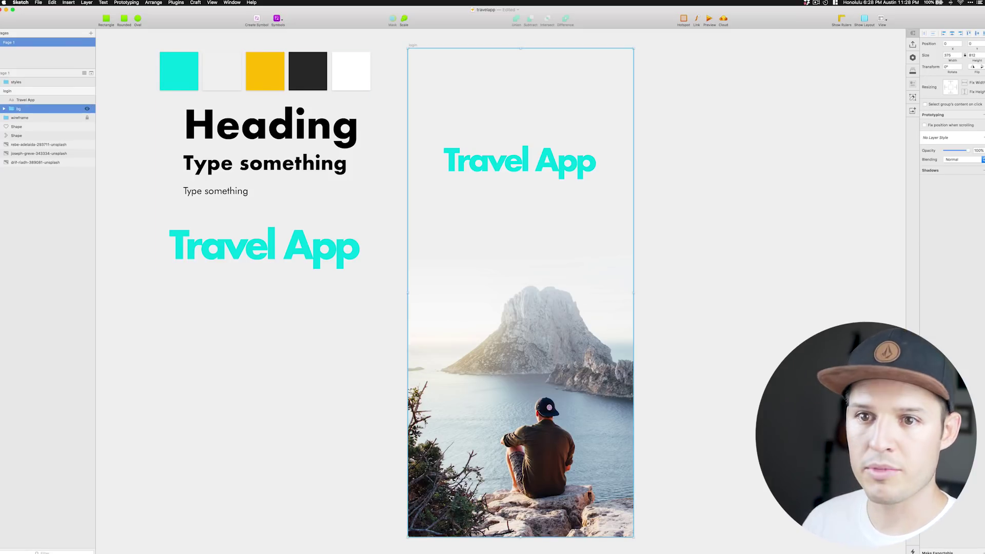
Turn the Travel App title into a symbol named logo and lock the bg group.
left_click(26, 101)
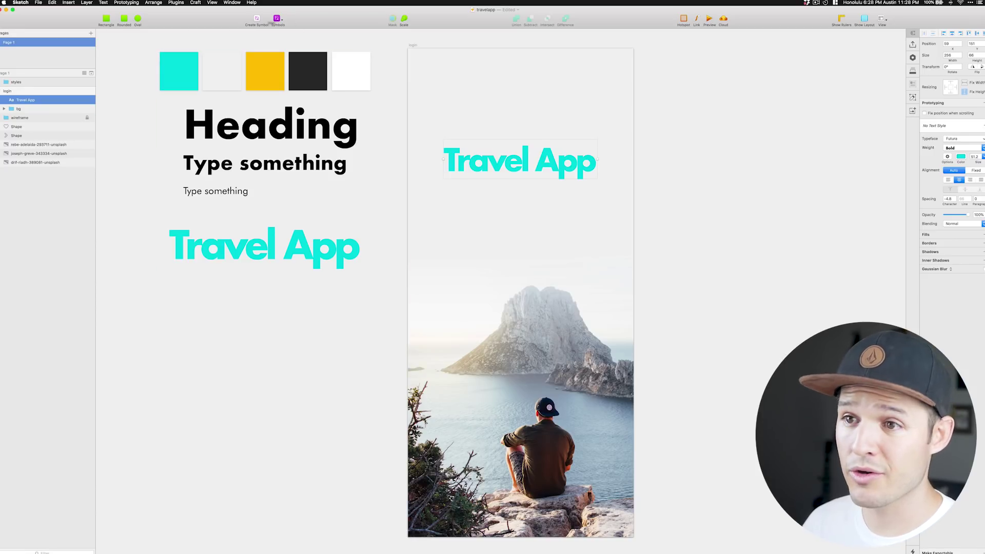
key("super+alt+k")
type("logo")
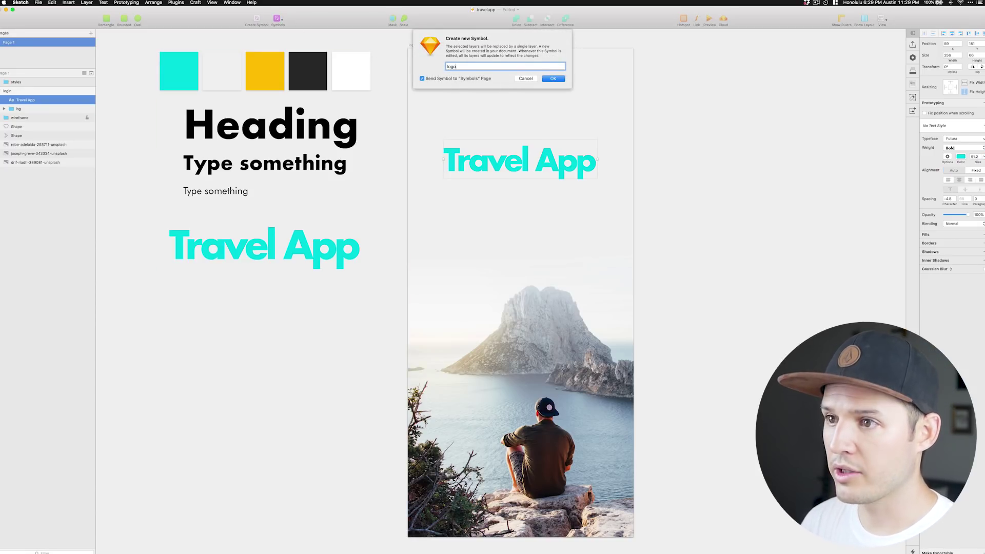
key("Return")
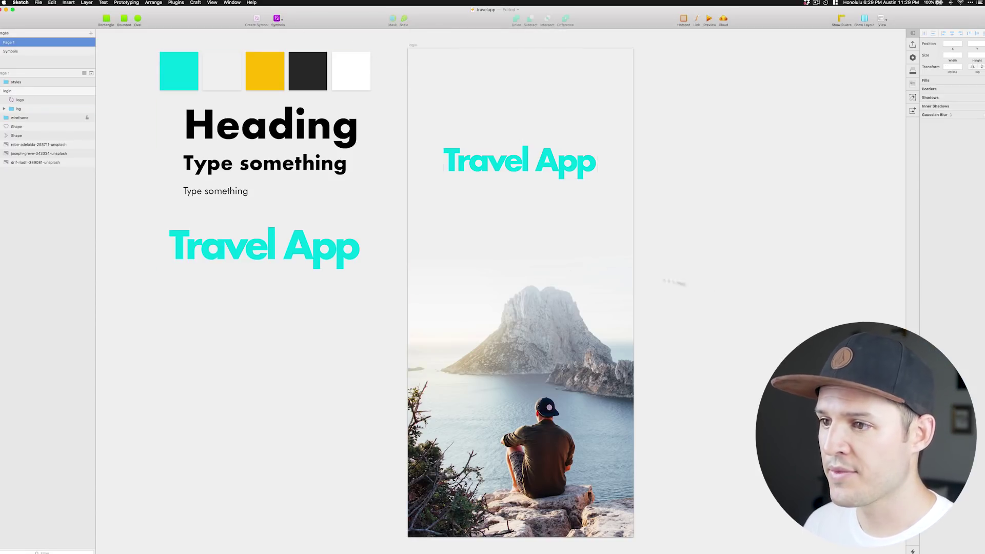
left_click(558, 262)
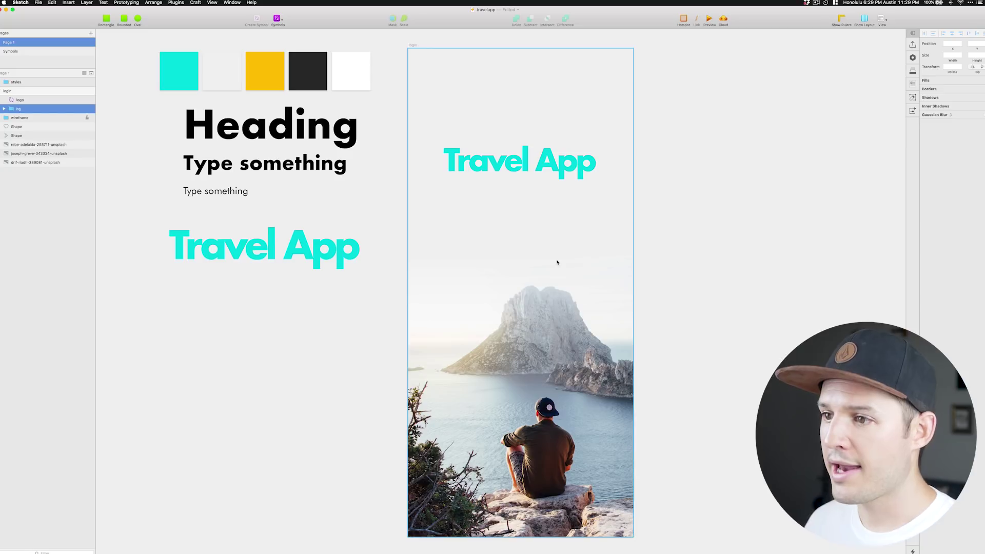
left_click(87, 110)
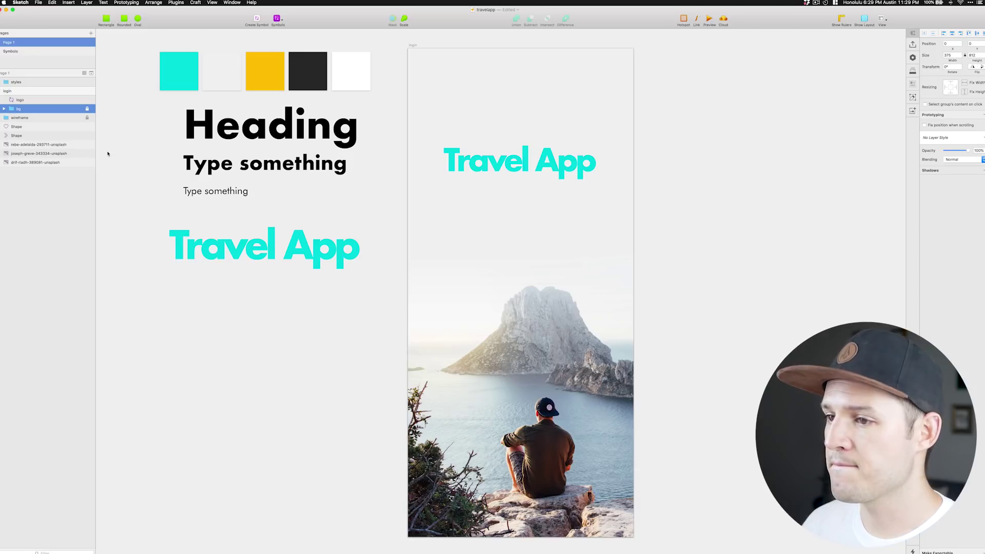
left_click(797, 218)
key("super+minus")
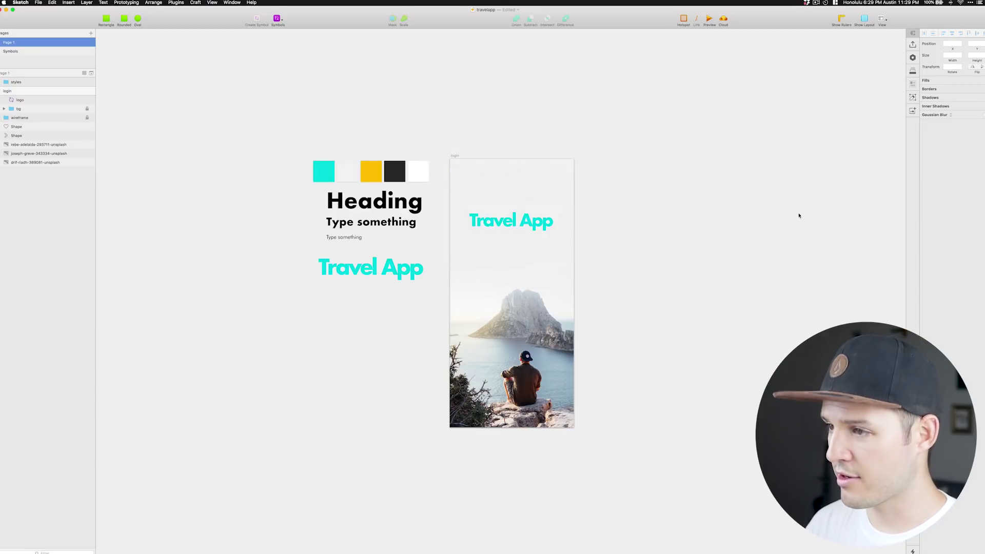
left_click_drag(799, 215, 444, 253)
scroll(444, 253, "up", 5)
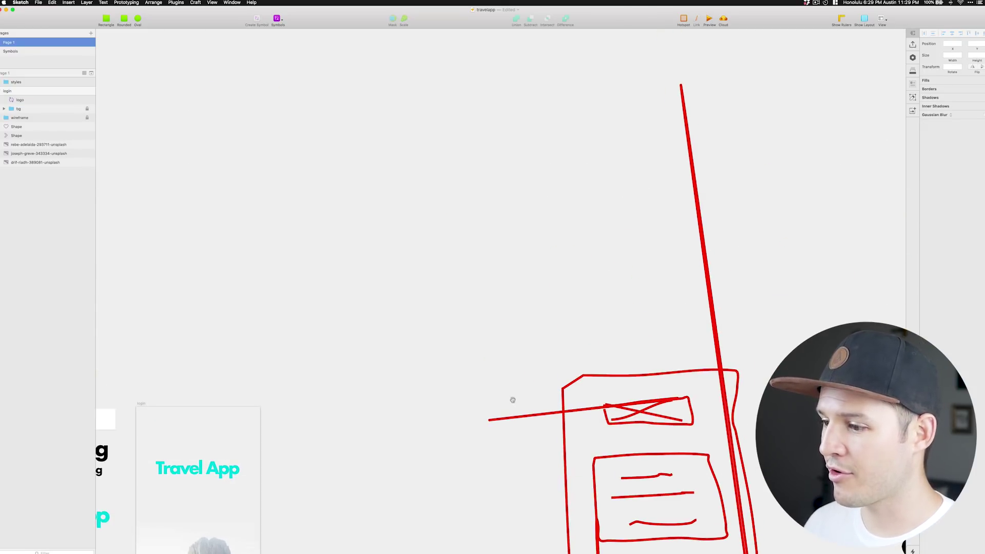
scroll(512, 400, "down", 5)
scroll(637, 449, "left", 10)
scroll(636, 450, "down", 2)
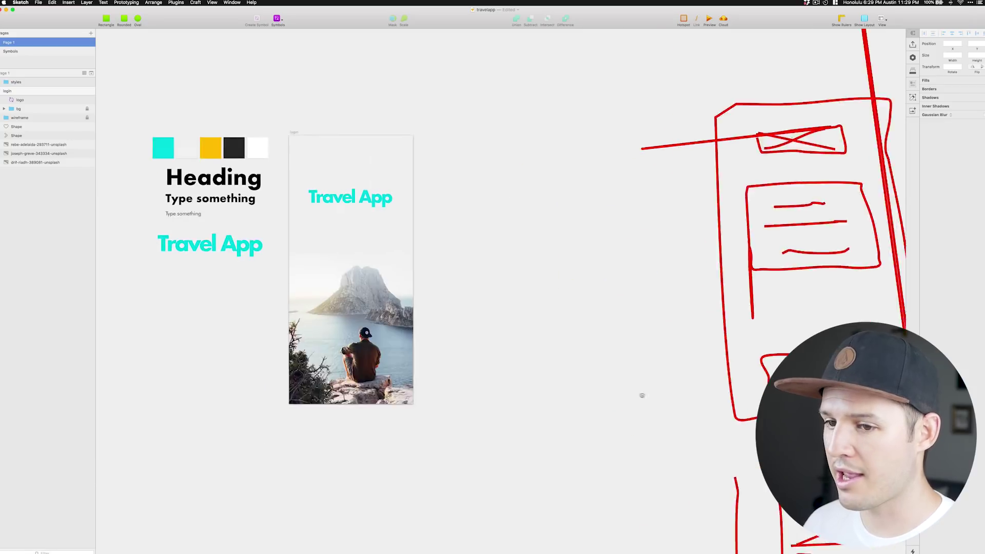
scroll(315, 427, "up", 3)
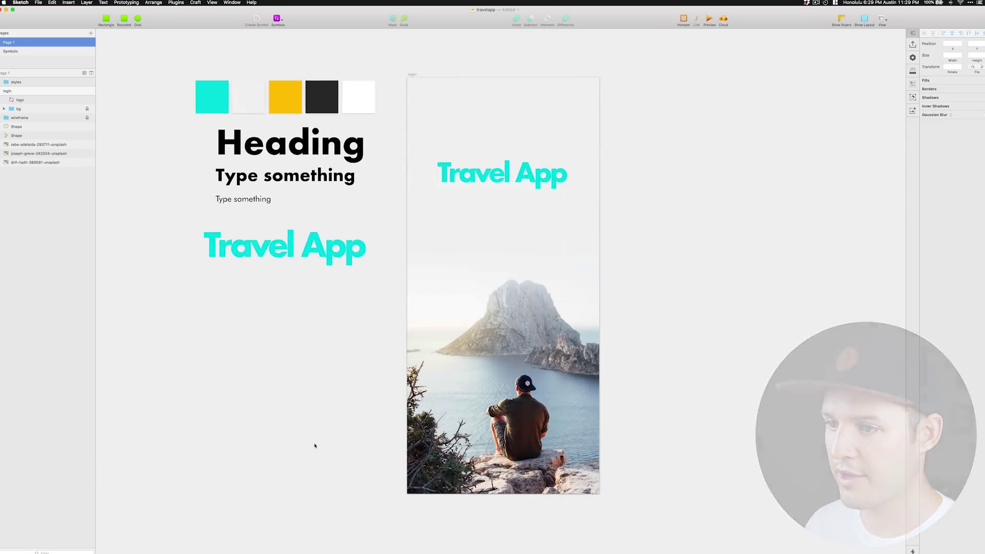
scroll(338, 425, "left", 3)
Add a white shadowed card holding a sample e-mail address text.
key("super+v")
left_click(934, 221)
left_click(818, 317)
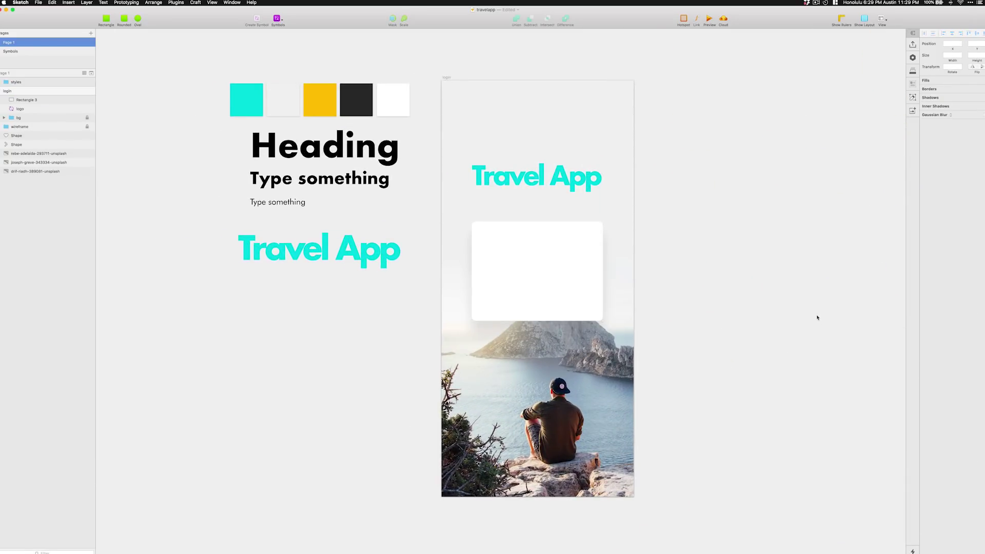
key("t")
left_click(485, 246)
key("Escape")
Label the address Email and duplicate the pair into a Password field with a masked value.
key("super+d")
left_click(961, 157)
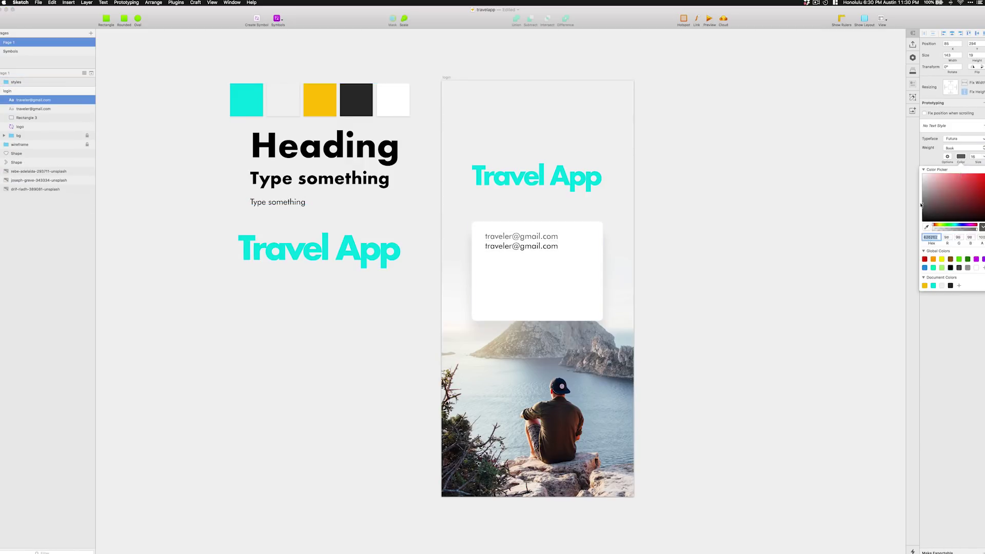
key("Return")
type("Email")
key("super+g")
left_click_drag(495, 236, 496, 267)
double_click(494, 267)
type("Password")
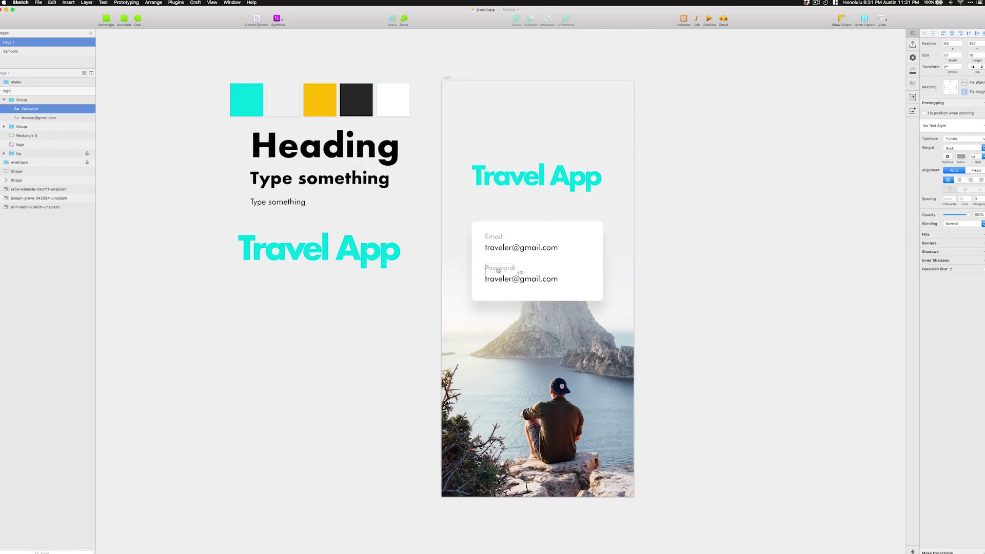
double_click(521, 278)
type("**********")
Shorten the card and copy it into a yellow button bar near the artboard bottom.
left_click(565, 293)
left_click_drag(537, 301, 537, 295)
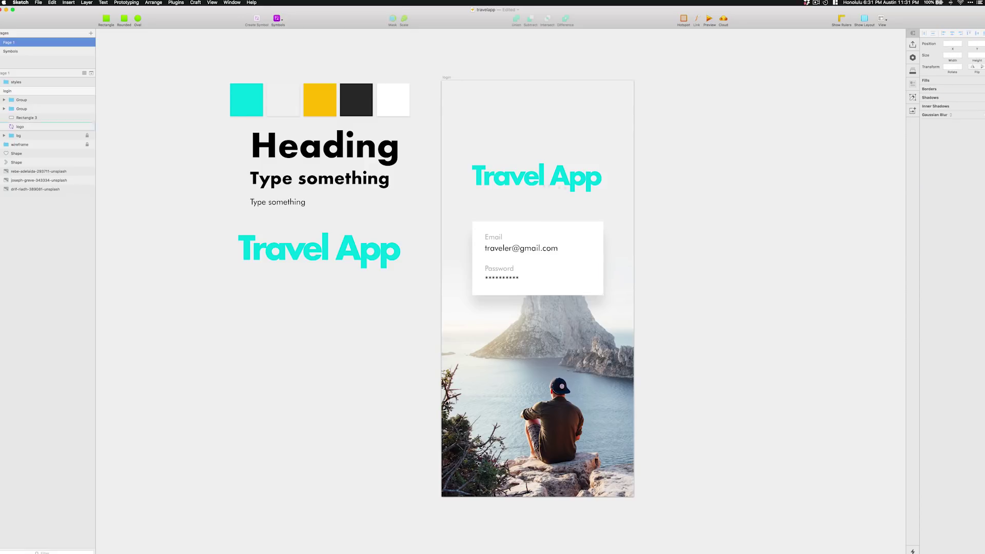
key("super+d")
left_click_drag(537, 259, 538, 416)
left_click_drag(537, 453, 537, 401)
left_click(319, 100)
Put a centred Login label on the yellow button and a Sign Up line below it.
key("t")
left_click(538, 390)
type("Login")
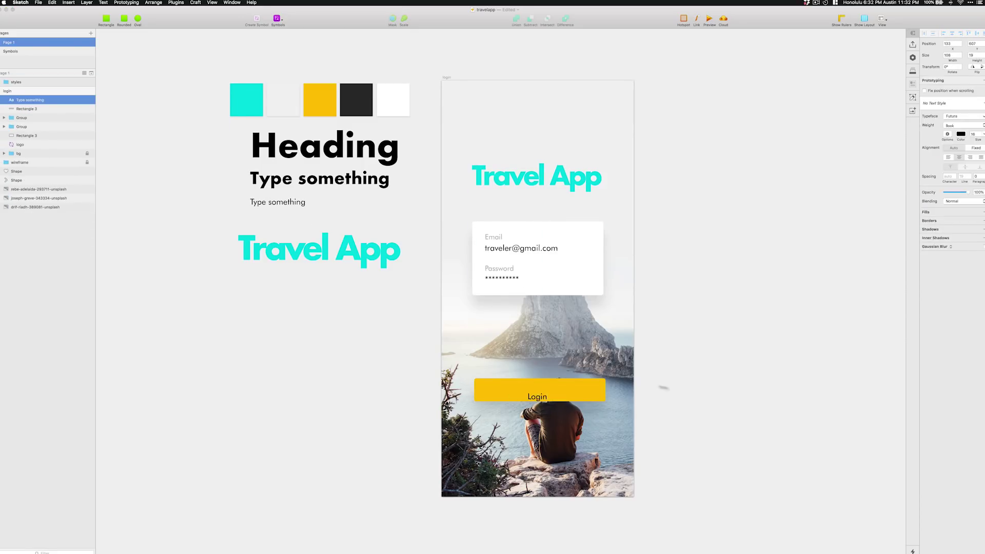
left_click(964, 148)
left_click(955, 154)
left_click_drag(571, 313, 538, 411)
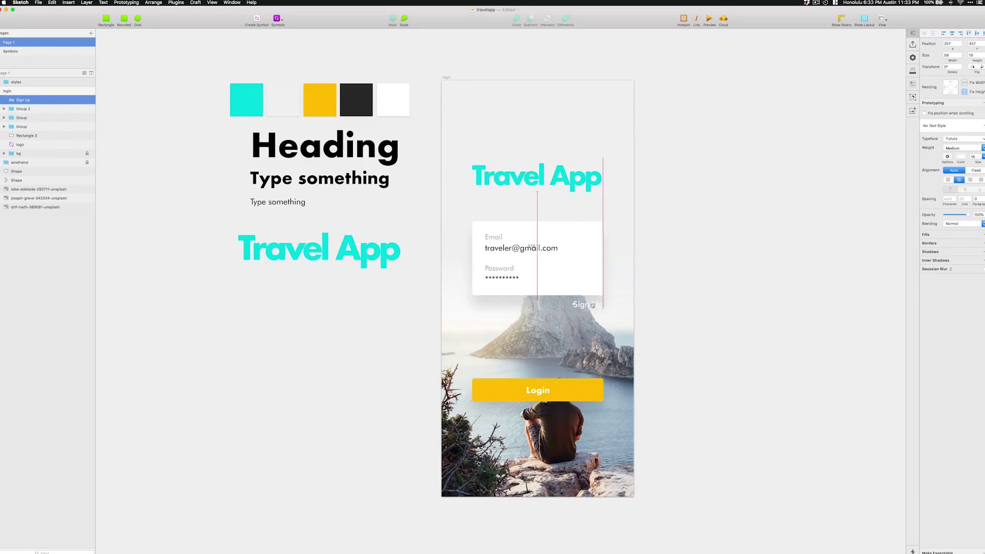
type("Sign Up")
key("Escape")
Insert a black iOS status bar from the symbol library across the top.
left_click(277, 18)
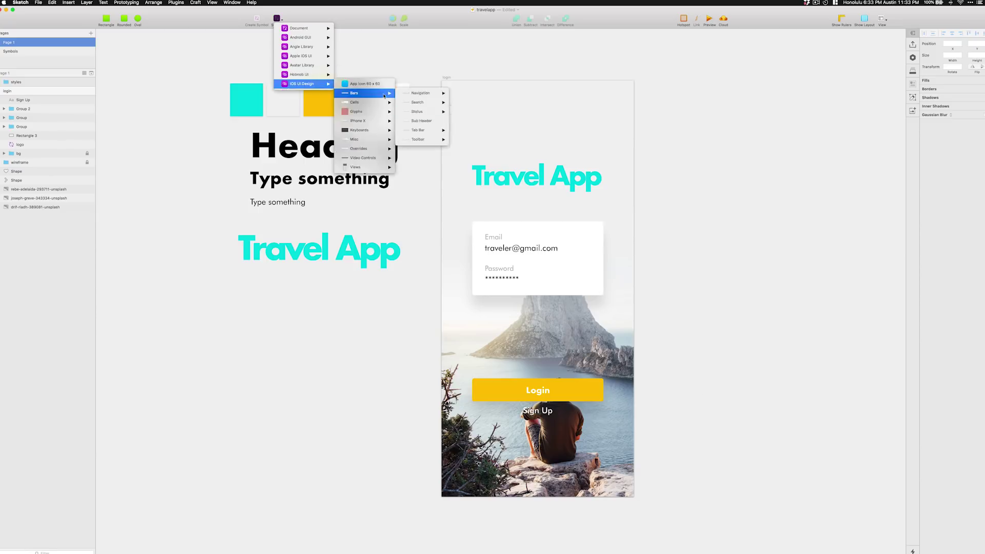
left_click(418, 93)
scroll(583, 293, "right", 10)
scroll(583, 293, "right", 3)
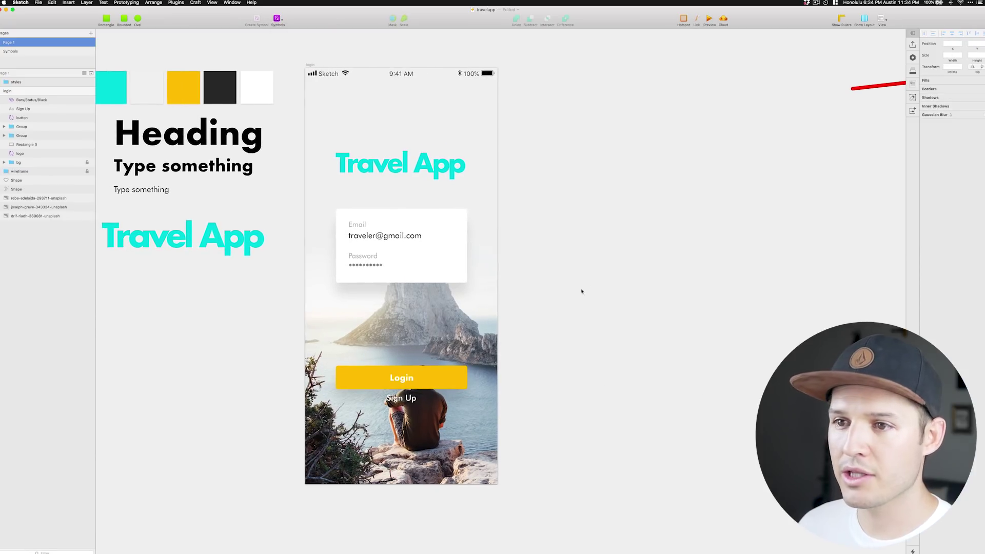
left_click(310, 65)
Duplicate the login artboard and rename the copy category.
key("super+d")
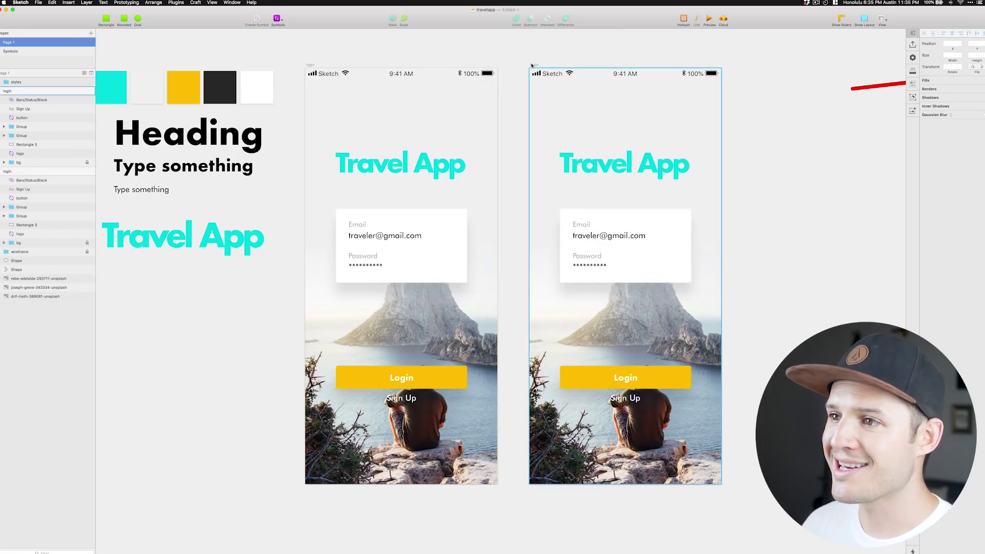
double_click(7, 91)
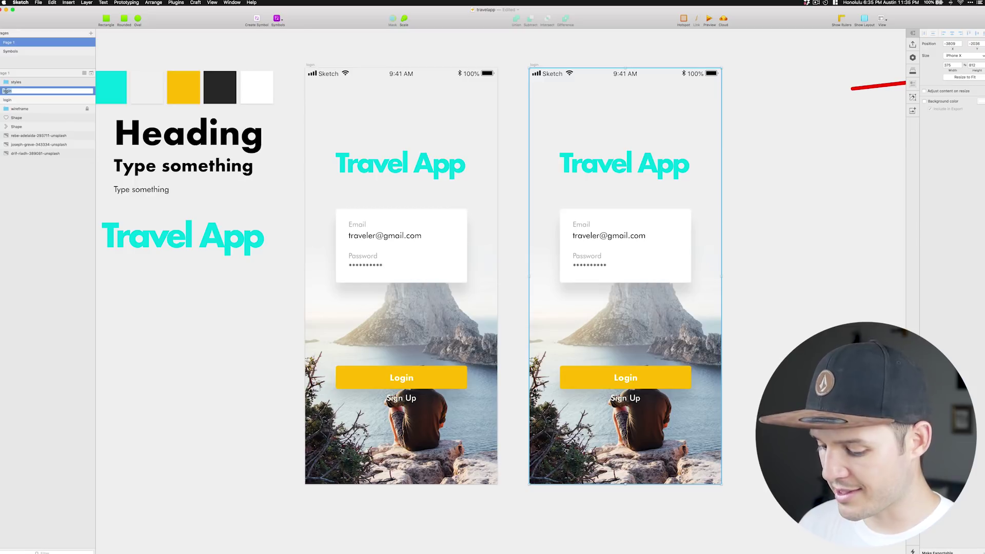
key("Return")
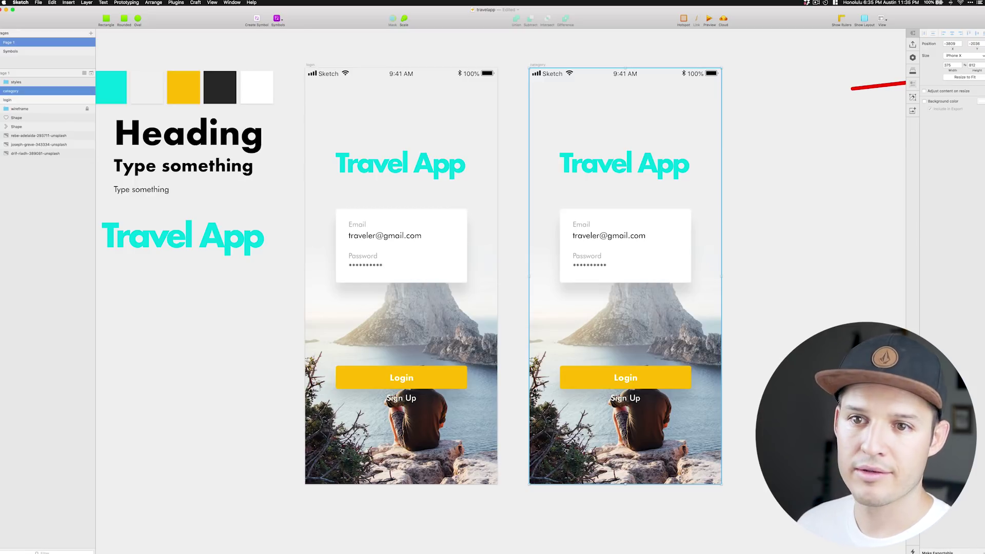
left_click(490, 146)
scroll(790, 156, "right", 2)
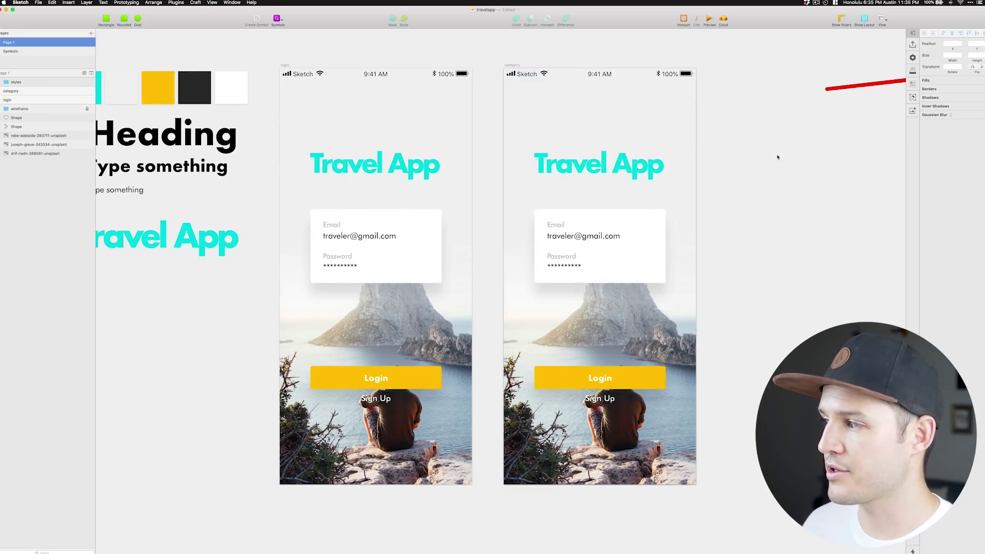
Delete the logo, Email and Password fields, Login button and Sign Up text from category.
left_click(614, 169)
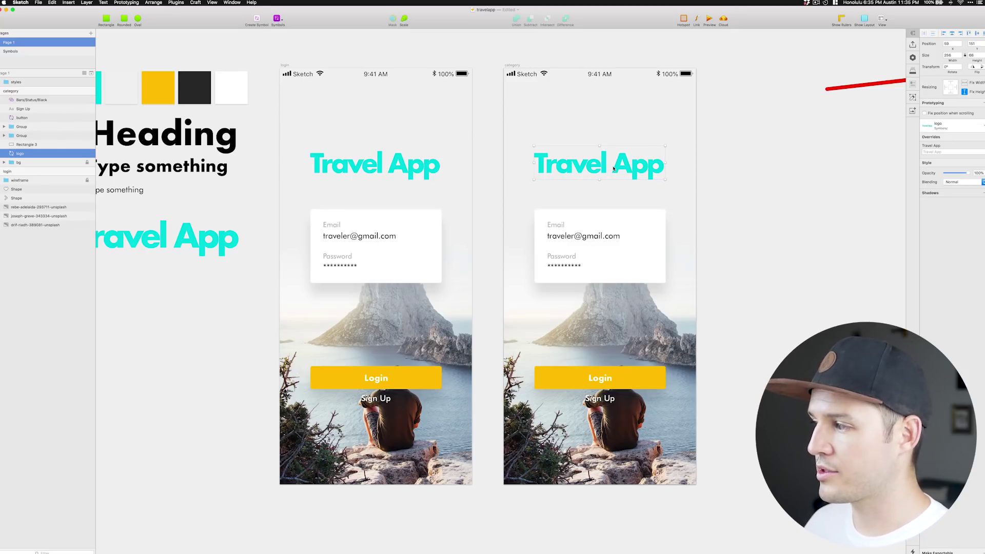
key("Delete")
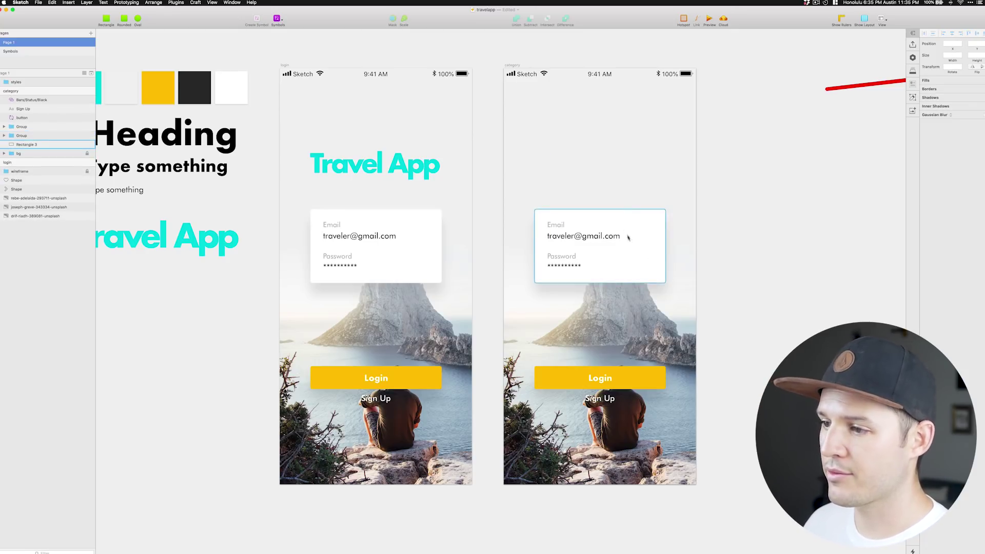
left_click(569, 252)
key("Delete")
left_click(568, 234)
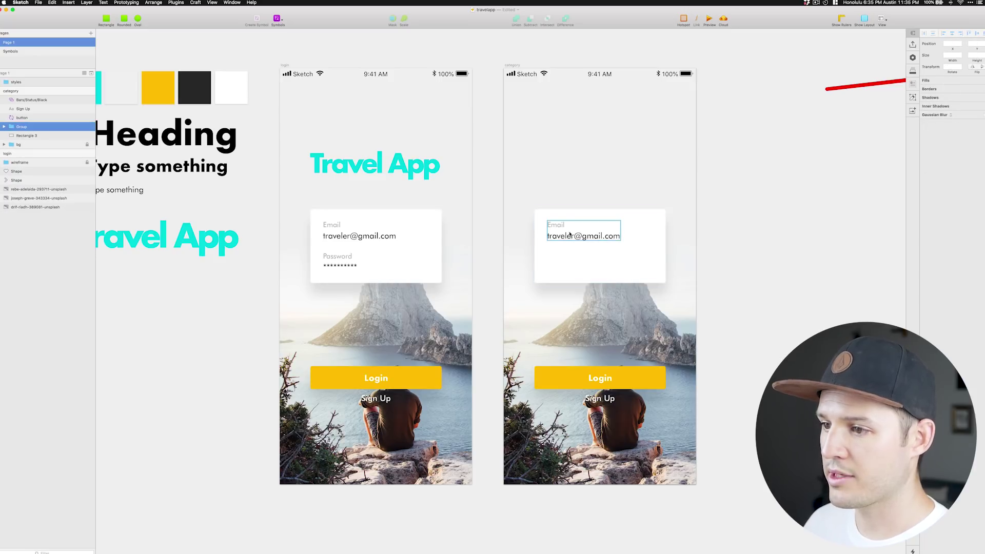
key("Delete")
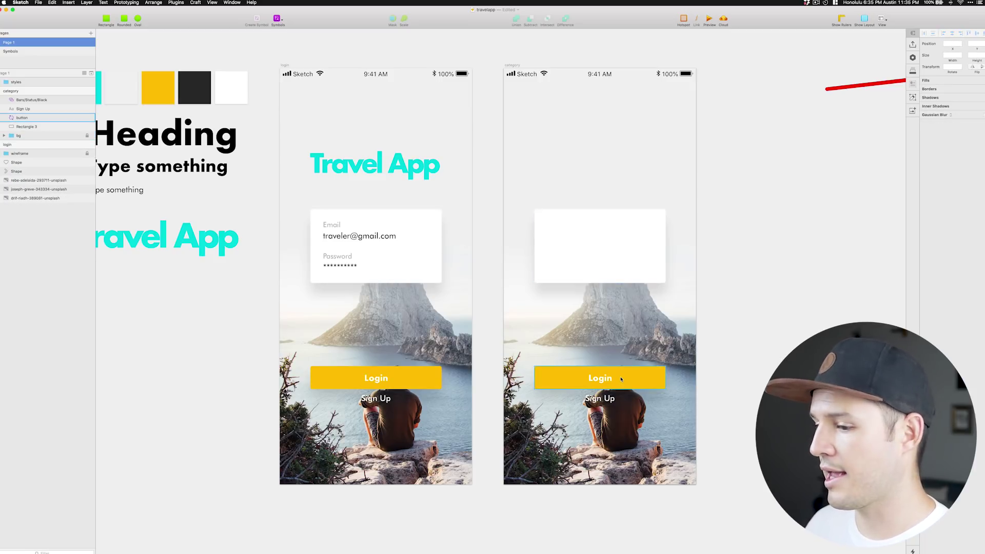
left_click(621, 378)
key("Delete")
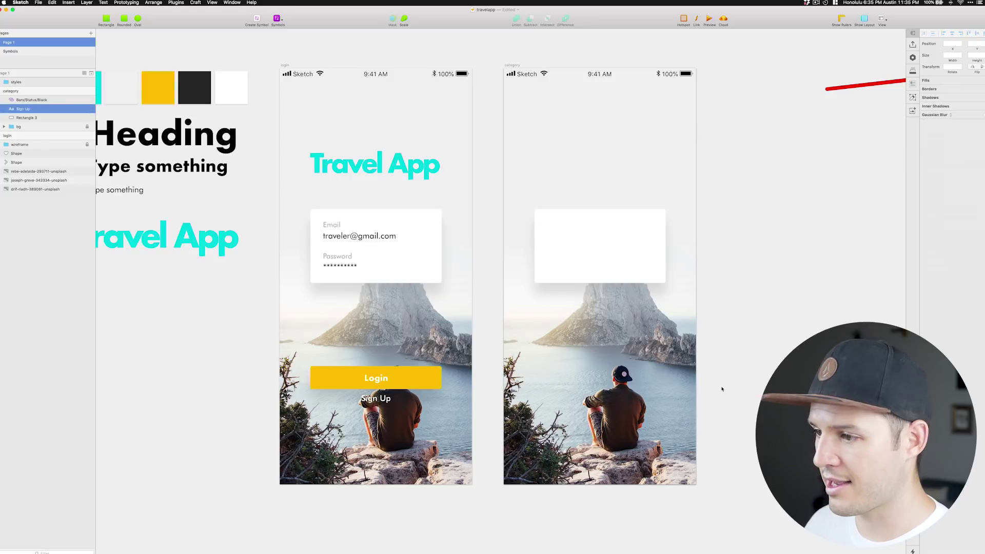
key("Delete")
Delete the background photo and its mask, moving Rectangle 2 out of the bg group.
left_click(554, 79)
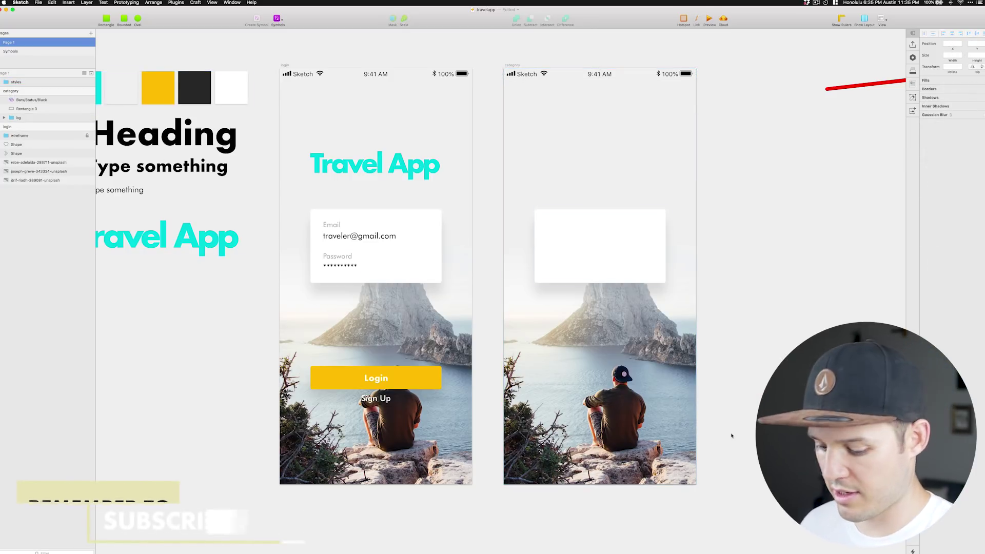
left_click(601, 411, "super")
left_click(44, 144, "shift")
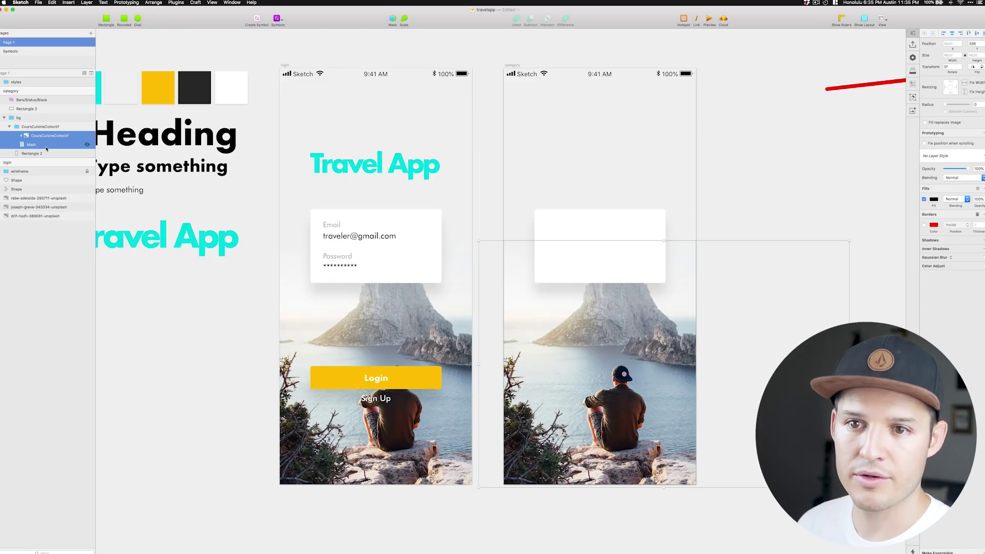
key("Delete")
left_click_drag(29, 126, 29, 122)
left_click(30, 127)
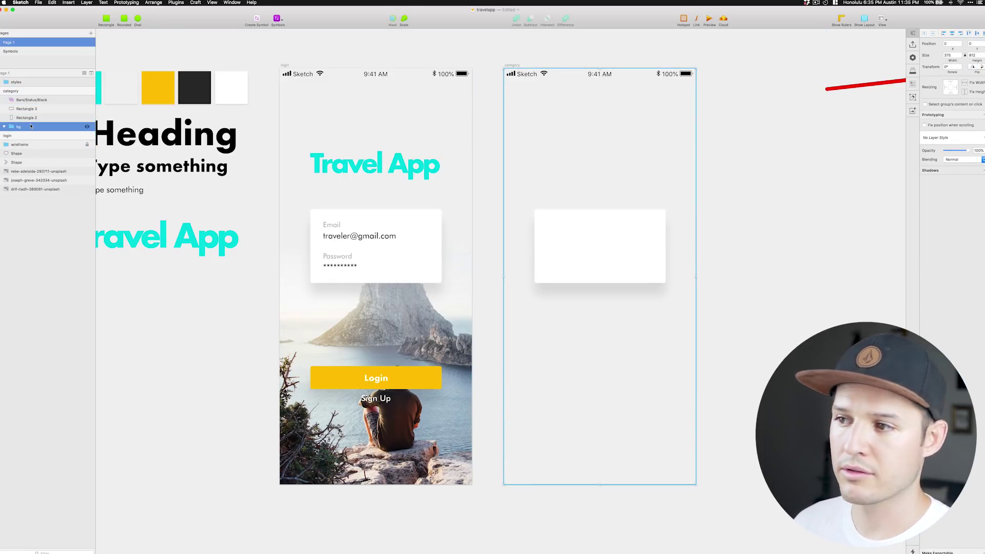
Delete the empty bg group and show the column layout grid over the category artboard.
key("Delete")
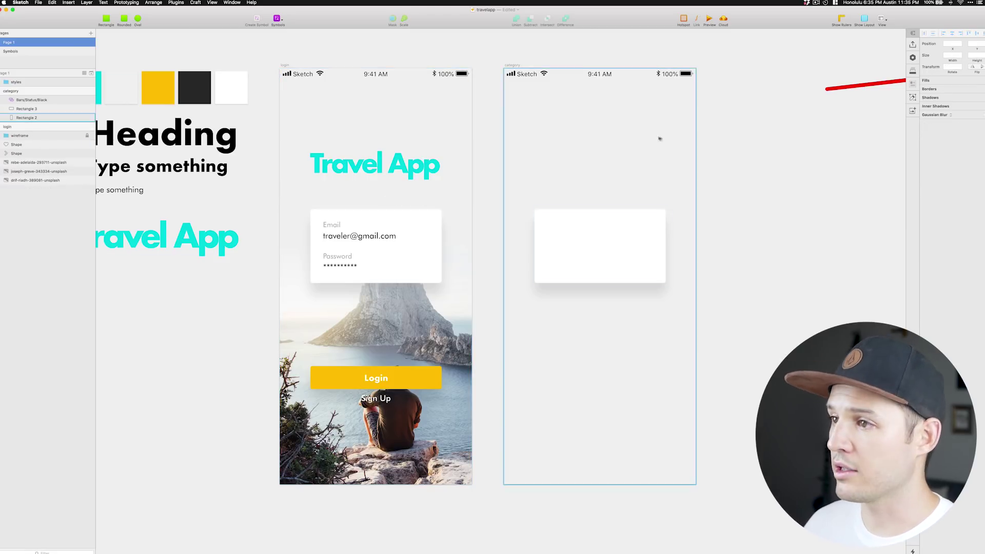
left_click(659, 139)
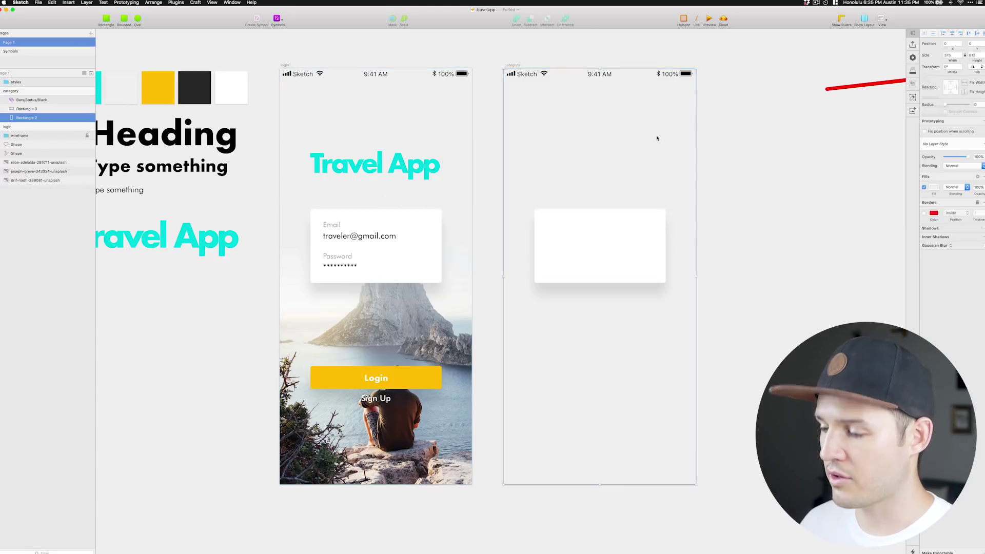
left_click(836, 169)
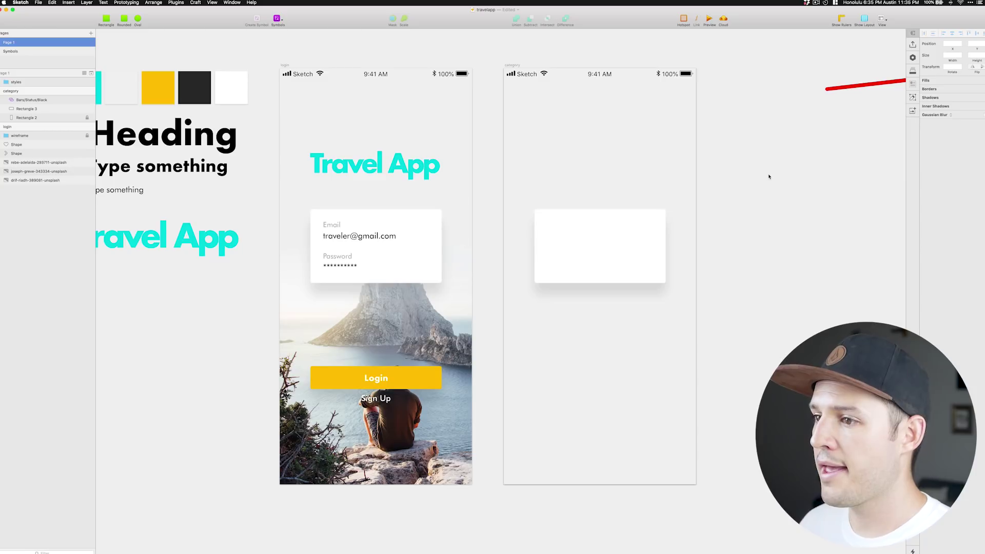
scroll(769, 176, "right", 1)
left_click(605, 227)
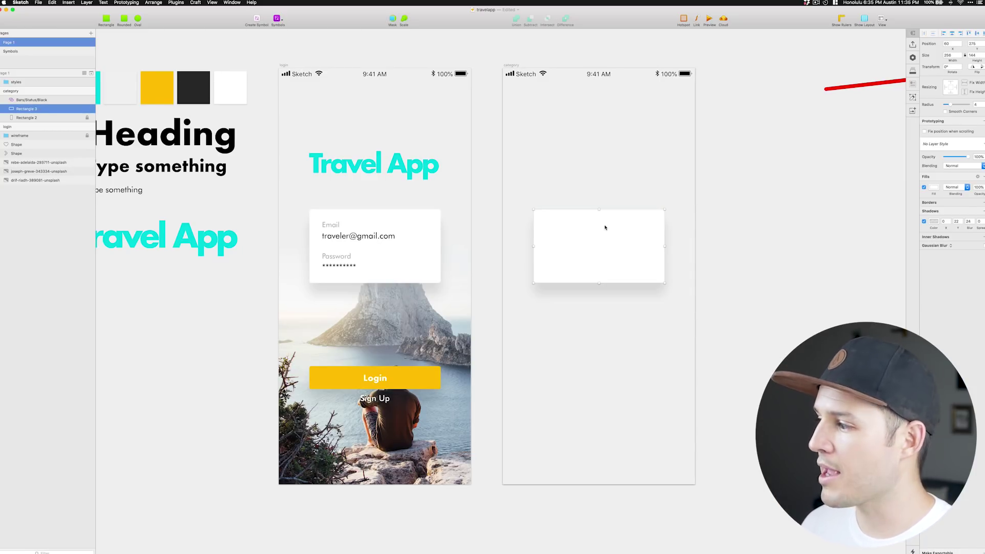
key("ctrl+l")
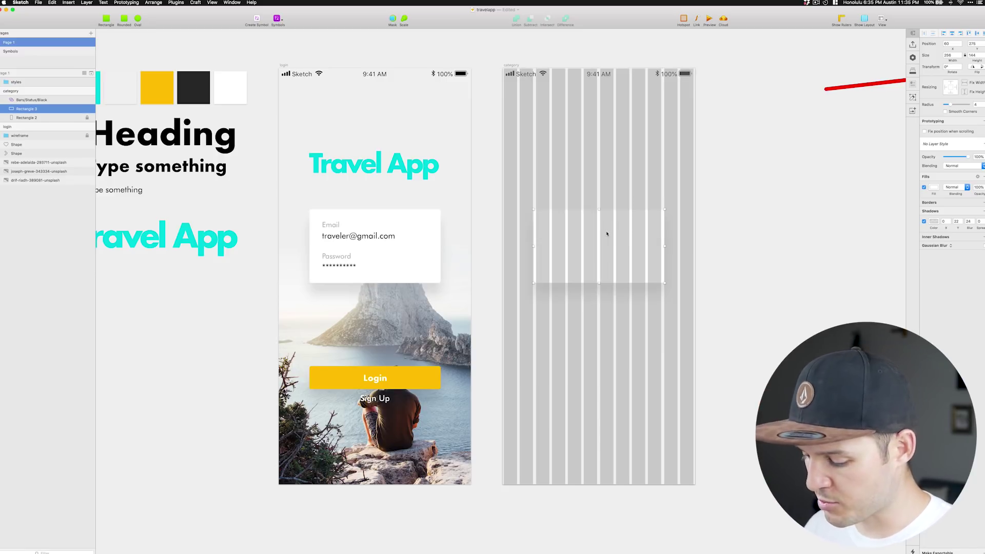
key("ctrl+l")
key("ctrl+l")
key("ctrl+l")
key("ctrl+l")
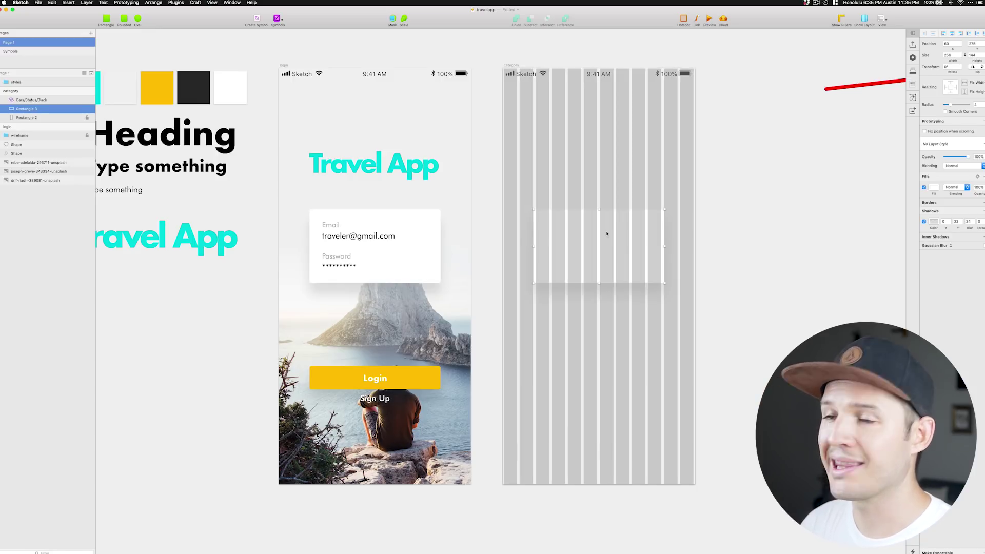
key("ctrl+l")
key("ctrl+l")
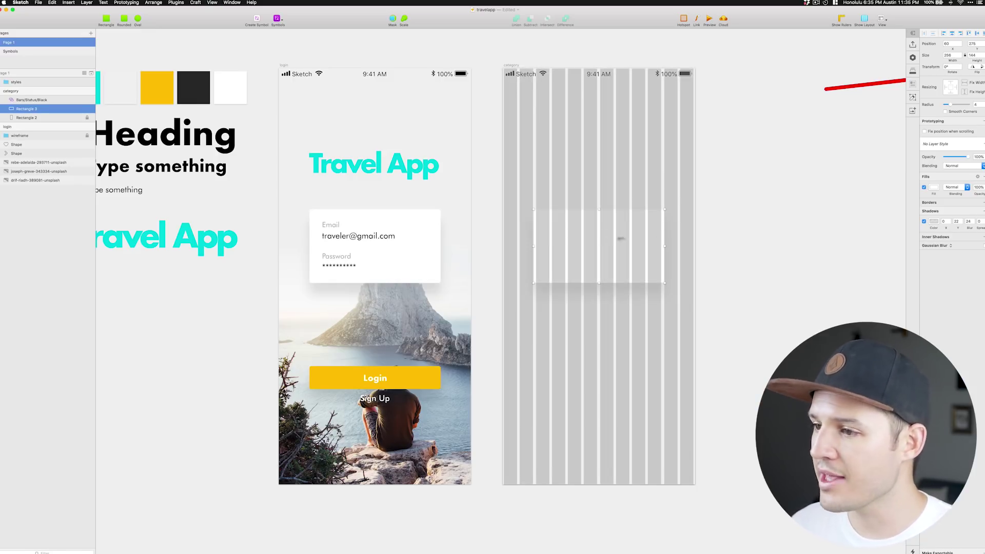
Widen the white card to span the grid columns, raise it about 80 px and lengthen it.
left_click_drag(604, 223, 591, 204)
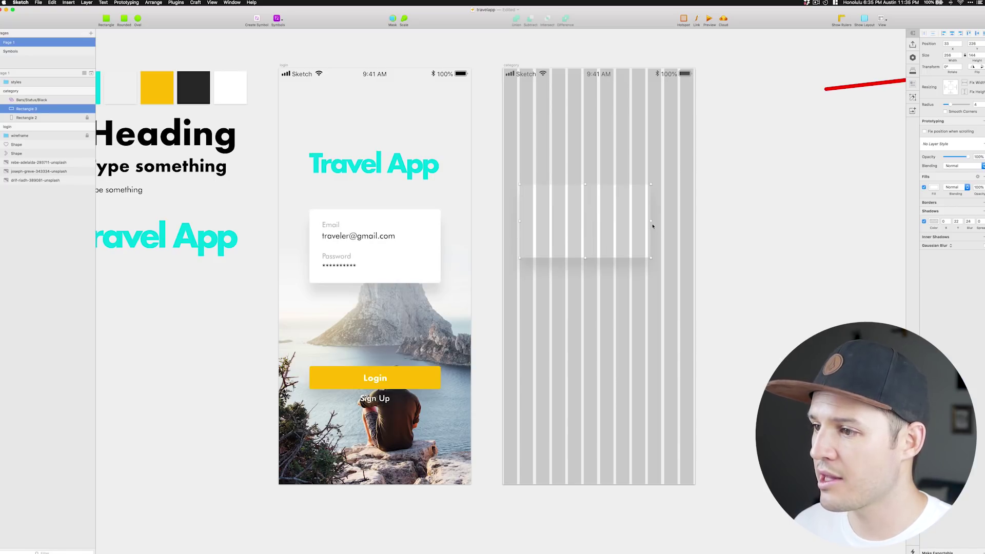
left_click_drag(651, 222, 679, 222)
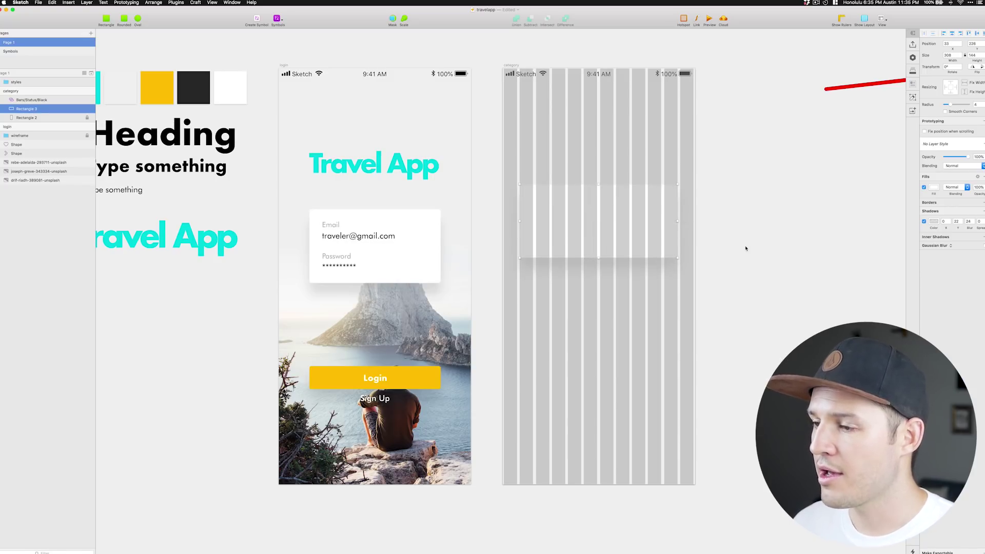
left_click(721, 234)
left_click(611, 222)
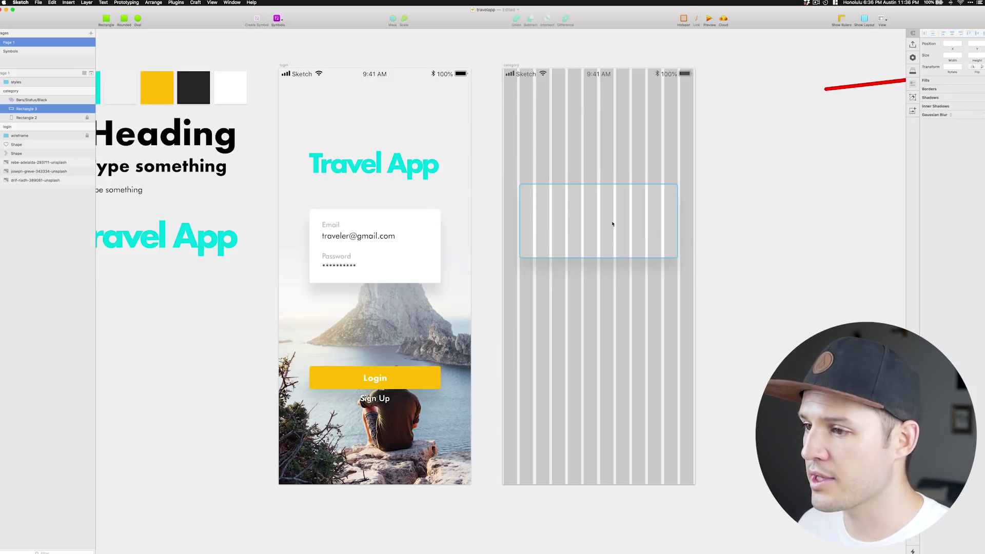
left_click_drag(611, 222, 610, 154)
left_click_drag(596, 243, 596, 269)
left_click(735, 215)
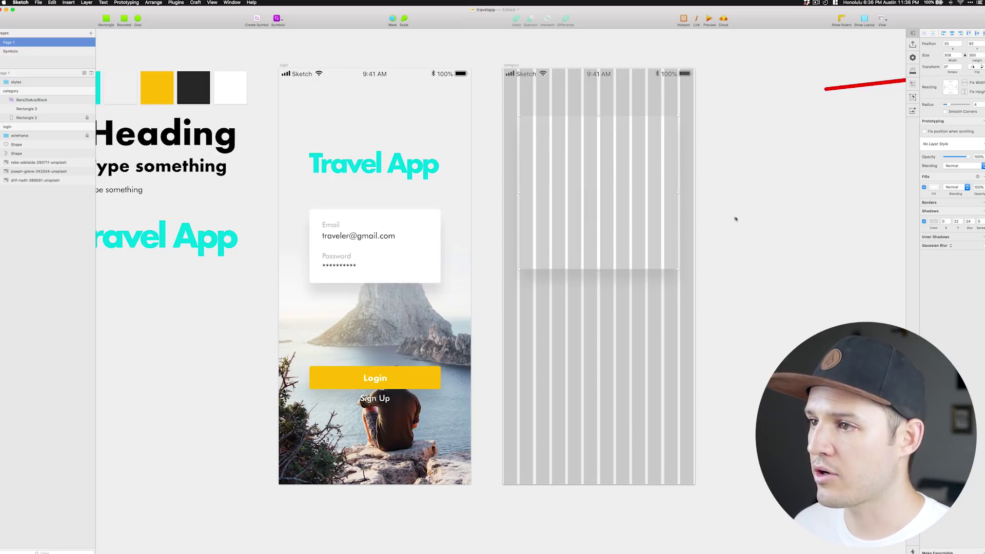
Delete the category screen's status bar and hide the layout grid.
left_click(581, 73)
key("Delete")
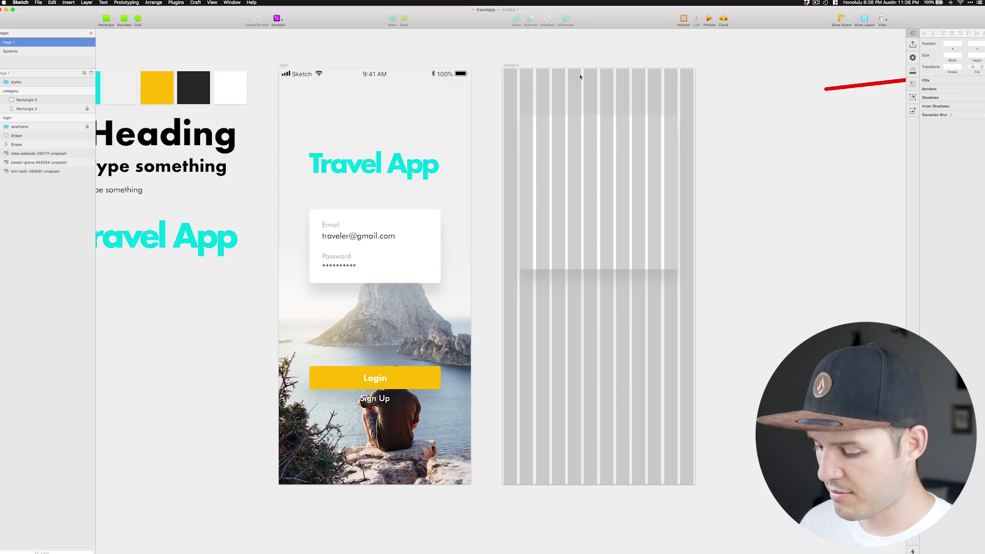
key("ctrl+l")
Move the card to the top of the screen and duplicate it downward.
left_click_drag(599, 202, 598, 139)
key("shift+Up")
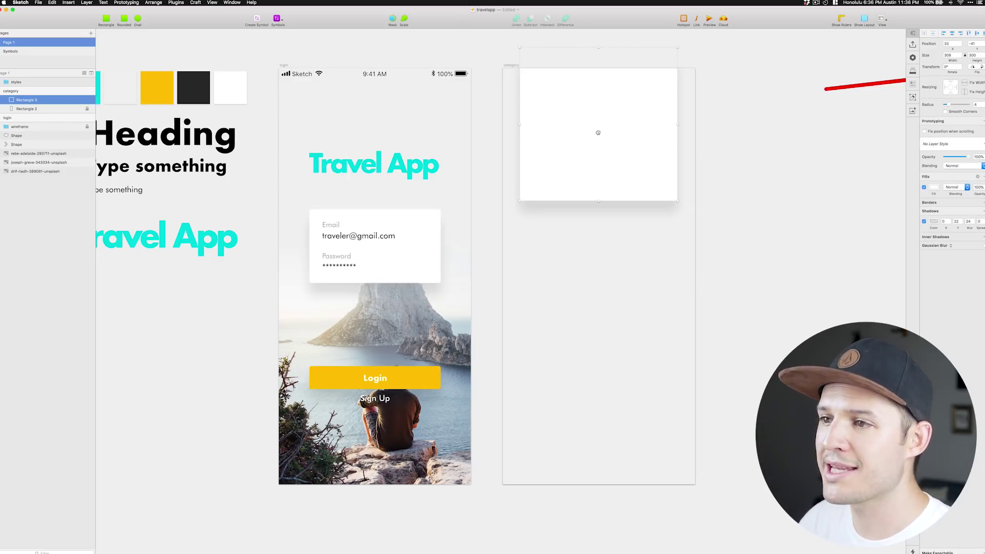
key("shift+Up")
key("shift+Up")
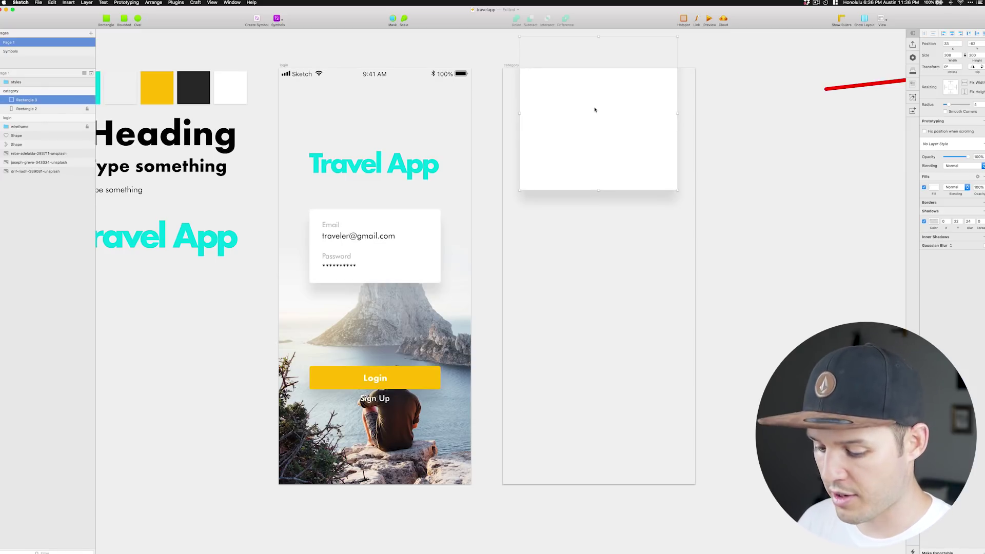
left_click_drag(595, 110, 605, 274)
Shift the bottom card about 25 px down, then draw a rectangle across the middle card's top.
left_click(604, 165)
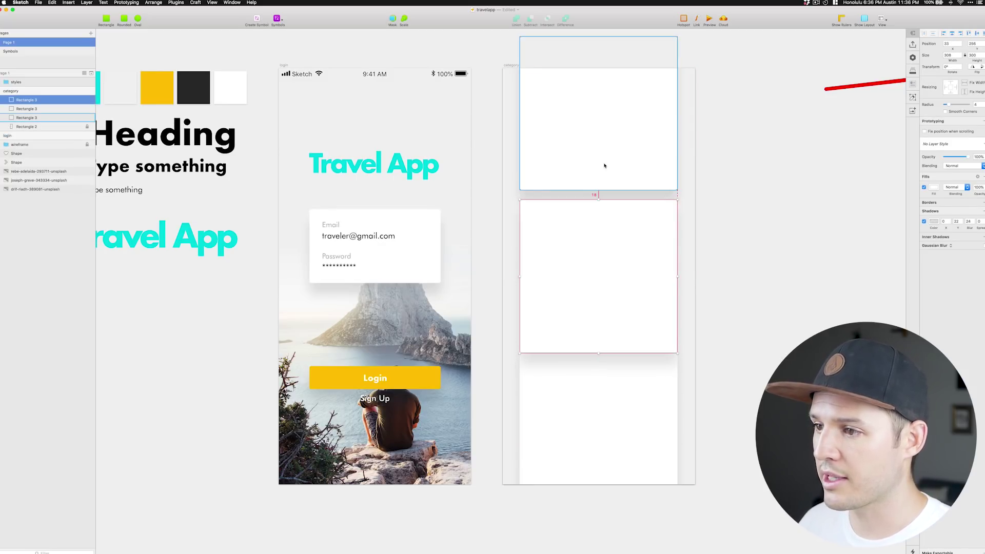
left_click(559, 489)
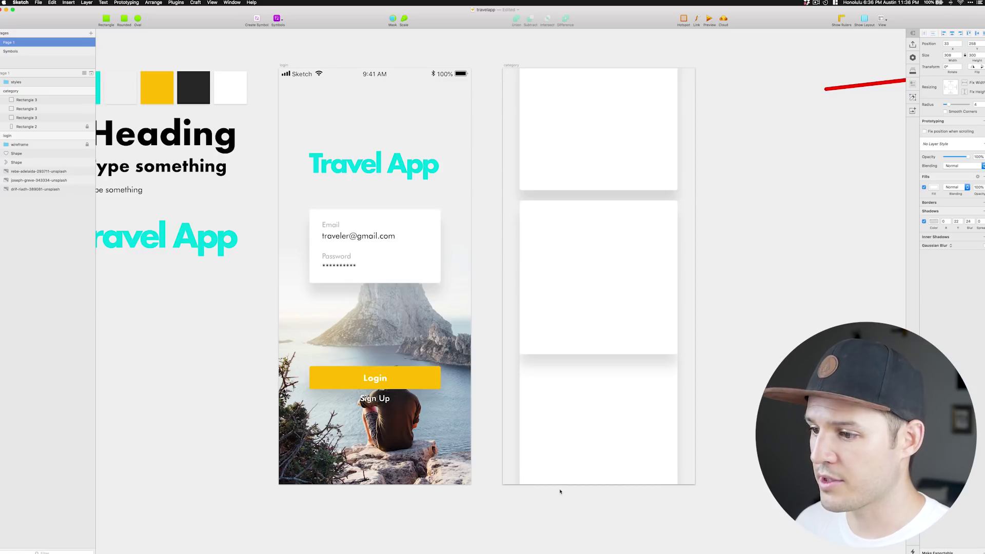
left_click(569, 440)
left_click_drag(570, 440, 569, 453)
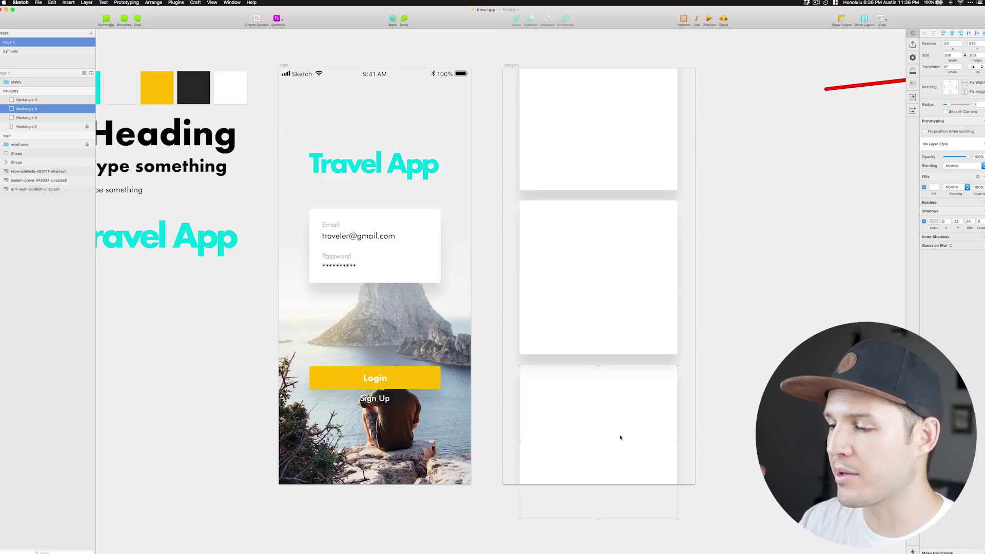
key("Escape")
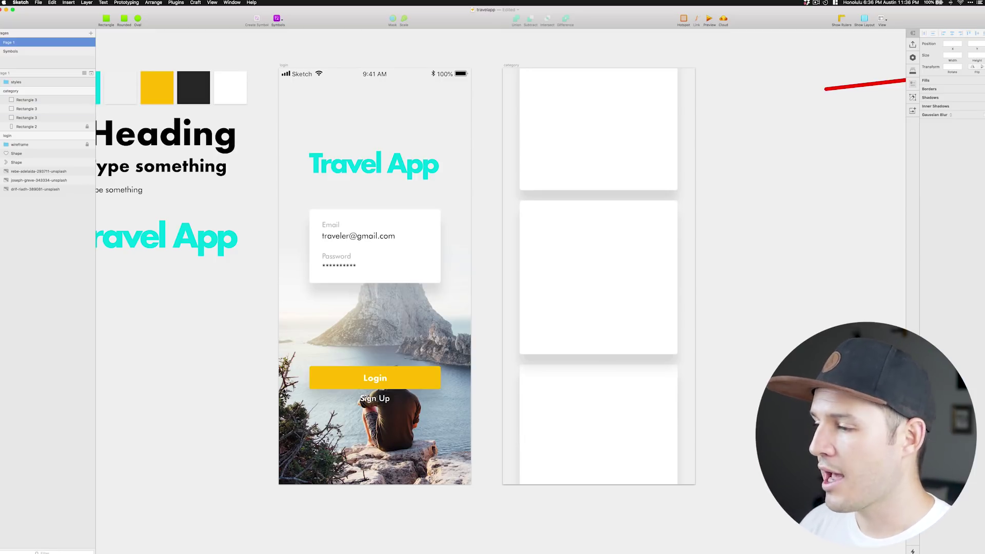
left_click(597, 266)
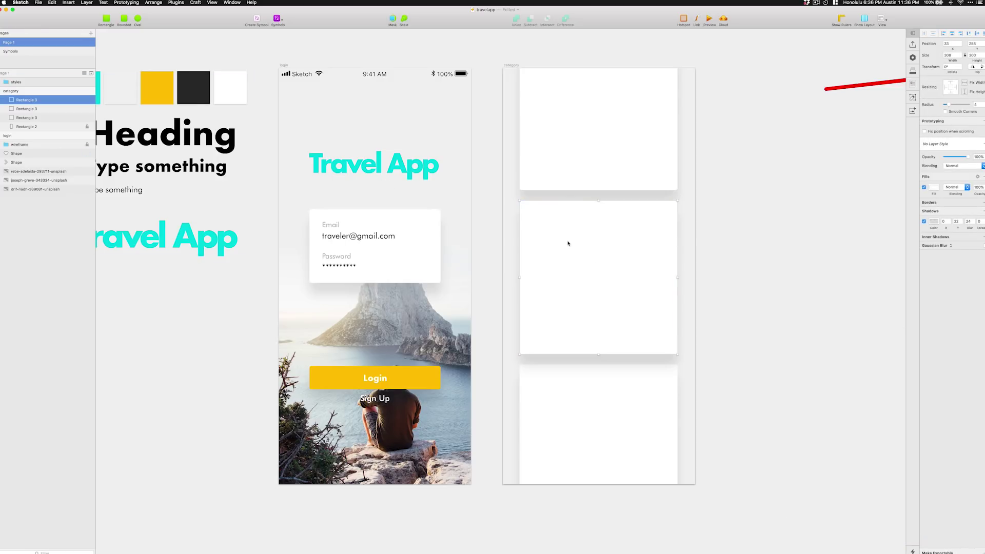
key("r")
left_click_drag(520, 200, 687, 264)
Mask the surfer photo with the rectangle across the middle card's top.
key("super+1")
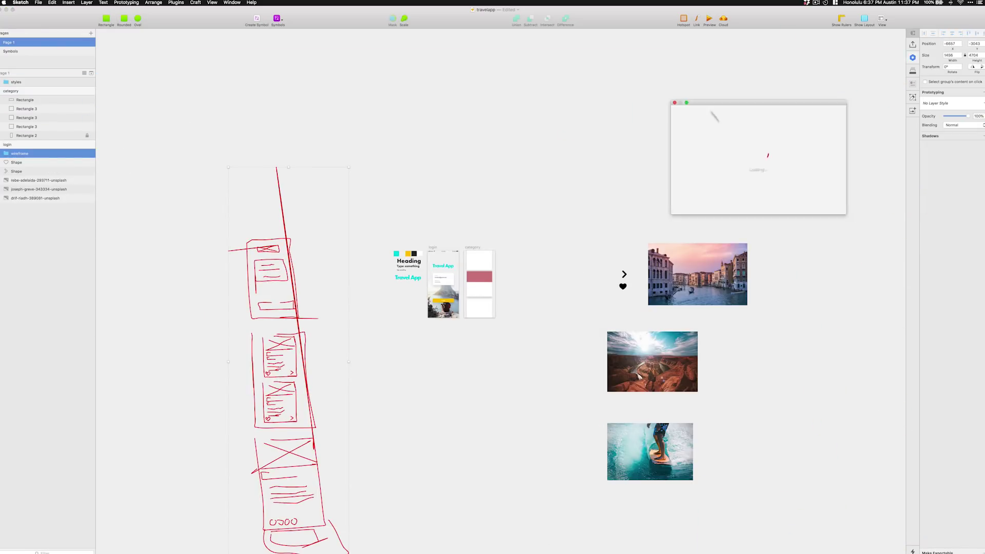
left_click(453, 209)
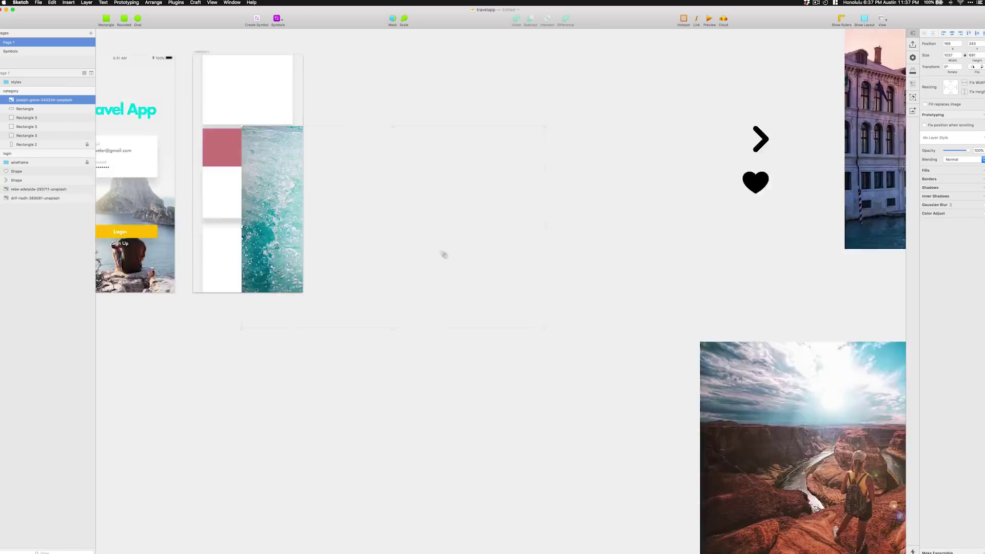
key("ctrl+super+m")
key("super+2")
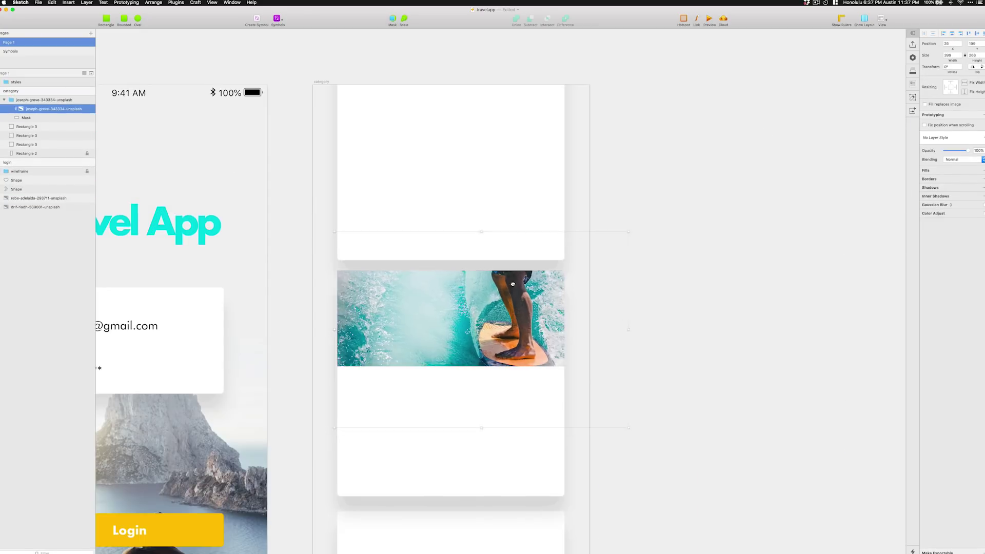
key("super+1")
Bring the bold 'Type something' heading onto the category screen at 22 pt.
left_click(198, 259)
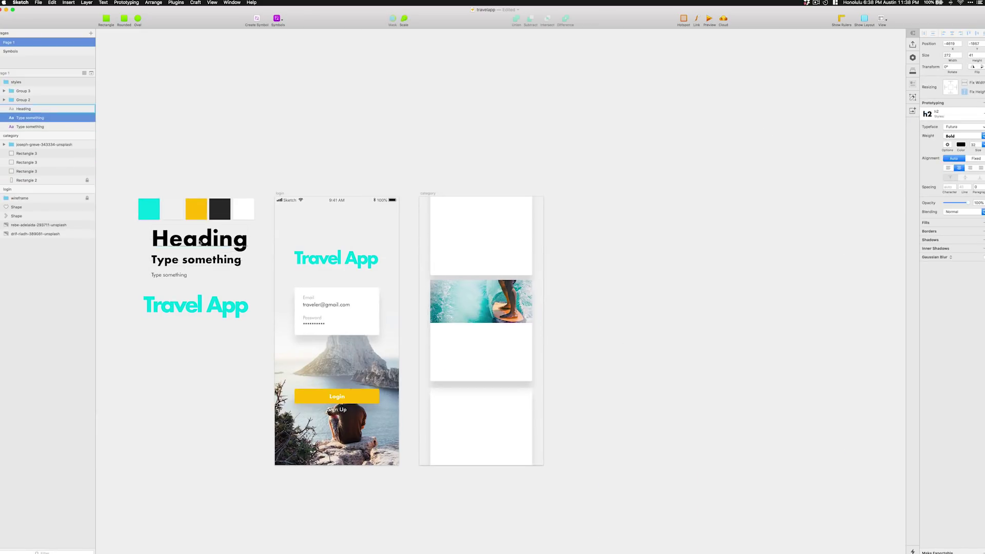
key("super+x")
key("super+v")
type("24")
key("Return")
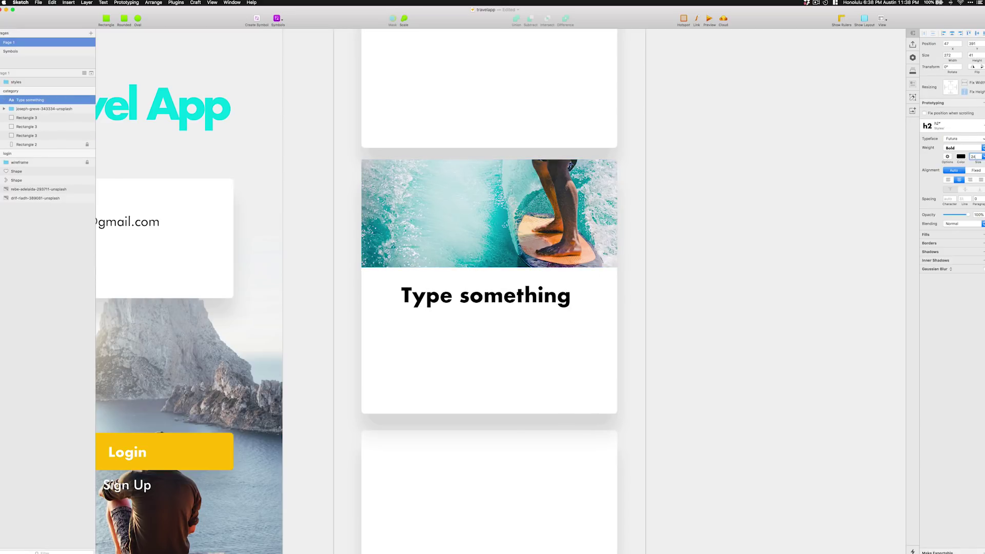
type("22")
key("Return")
Position the heading under the surfer photo within the card.
scroll(719, 225, "up", 3)
left_click_drag(375, 308, 332, 309)
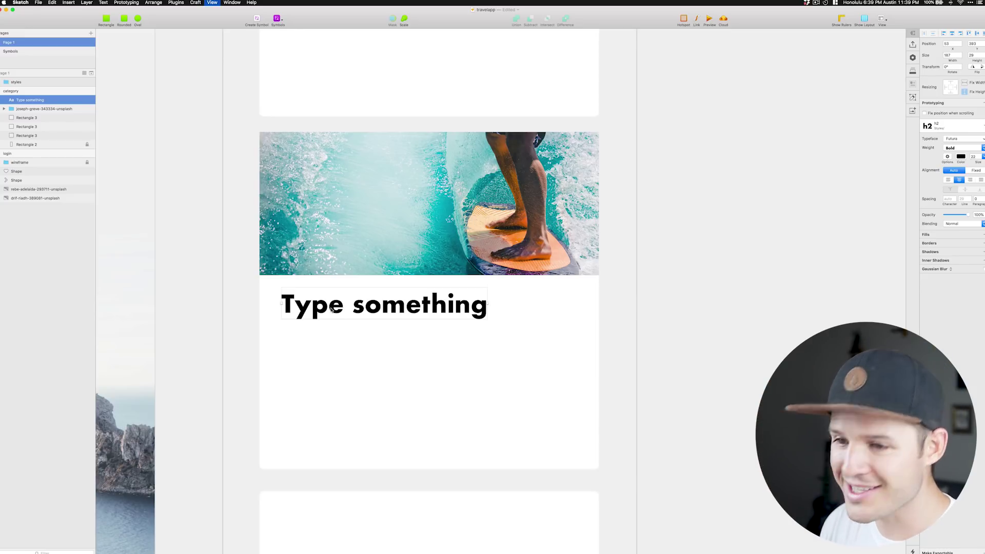
key("ctrl+l")
left_click_drag(319, 307, 330, 306)
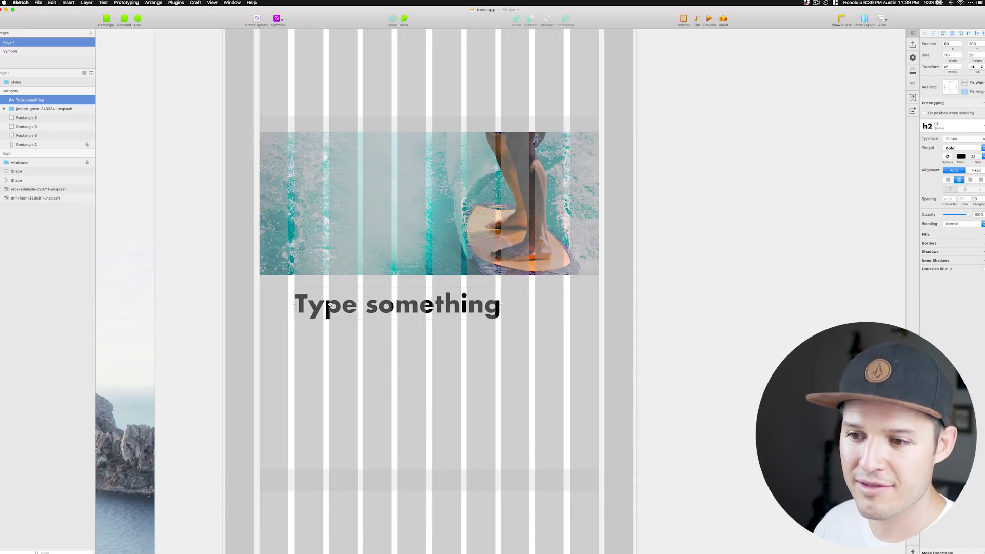
key("ctrl+l")
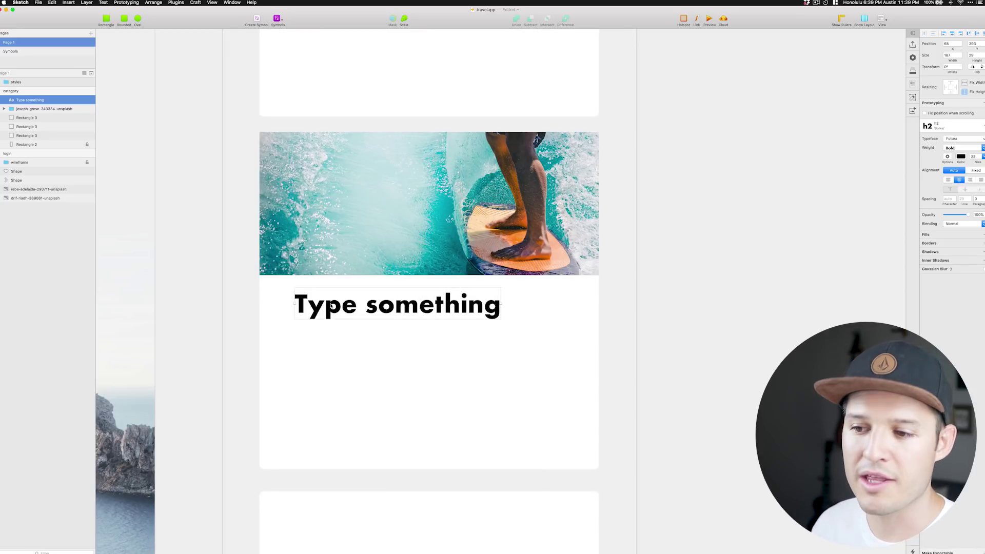
left_click_drag(332, 307, 314, 307)
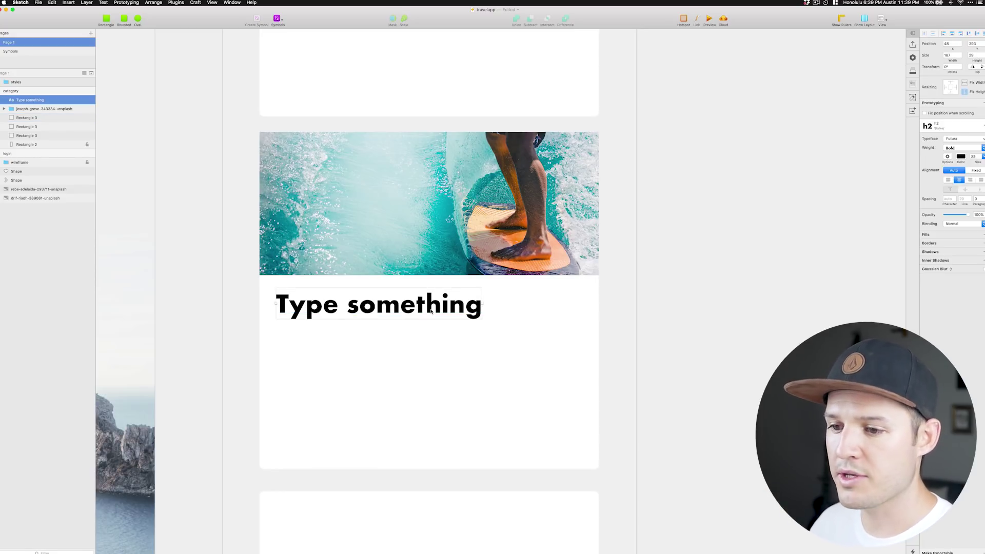
Change the heading text to 'Oahu Surf Trip' and left-align it.
key("Return")
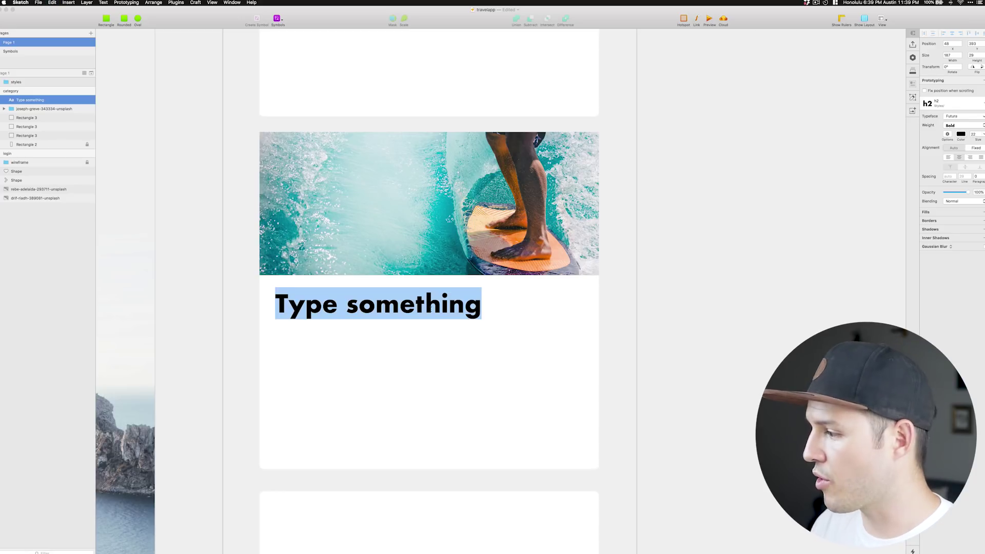
type("Oahu")
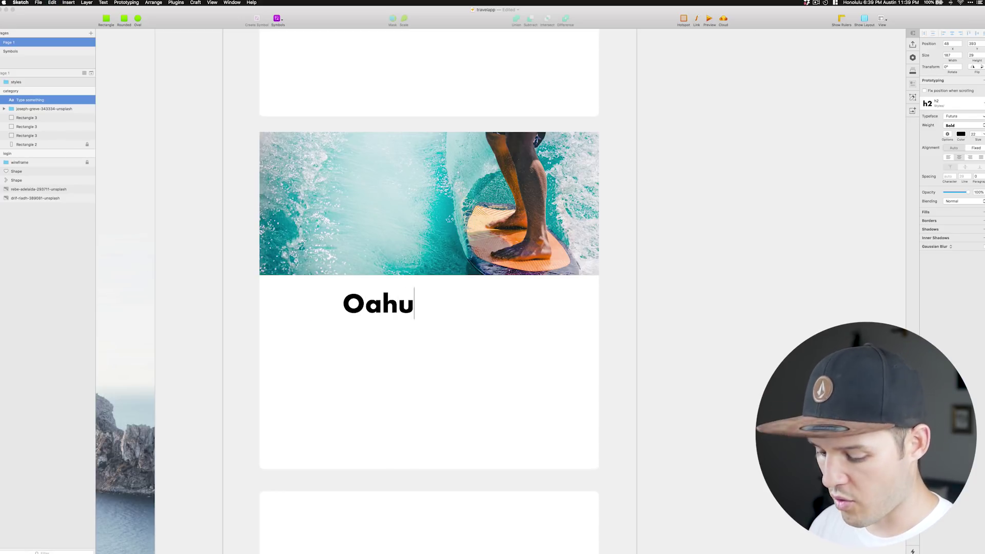
type(" Surf Trip")
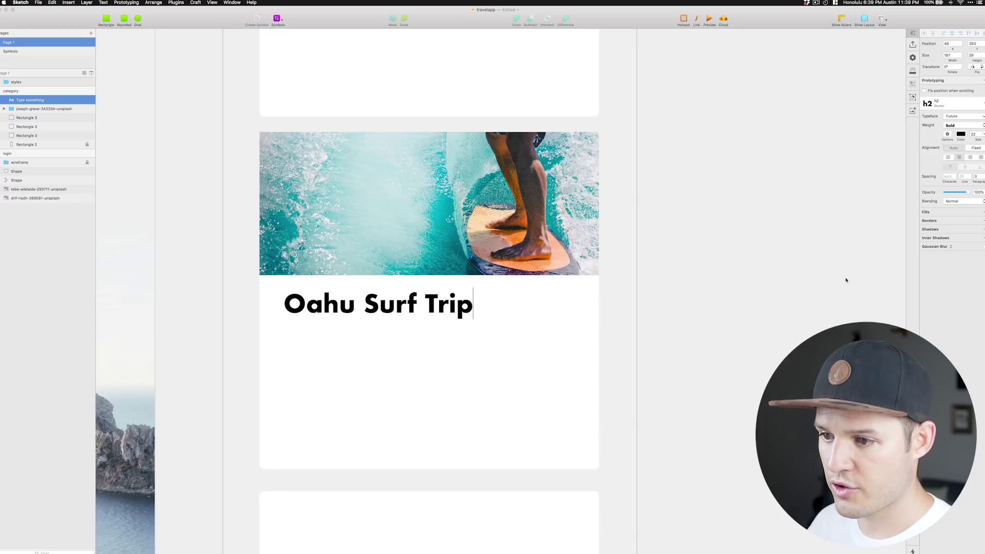
key("Escape")
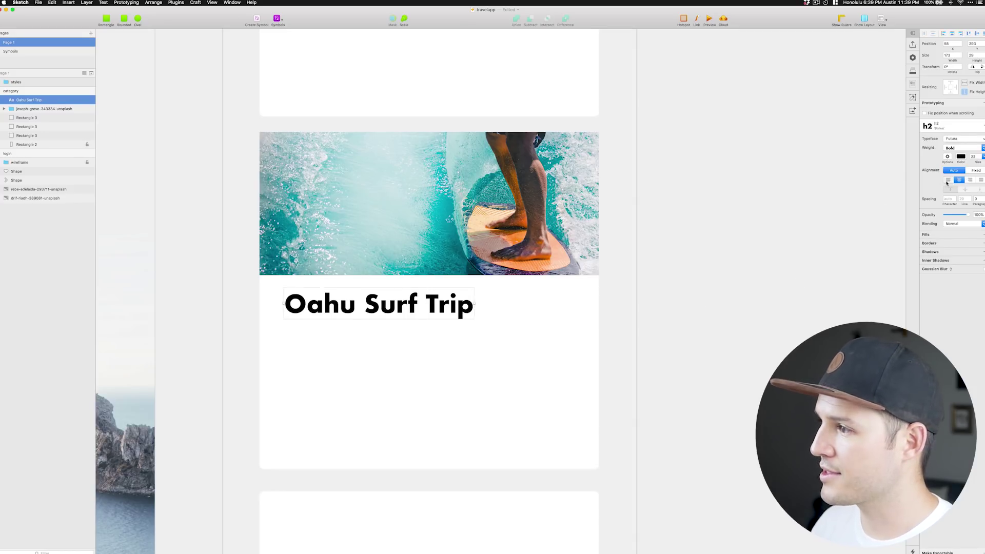
left_click(949, 180)
left_click(949, 125)
left_click(796, 246)
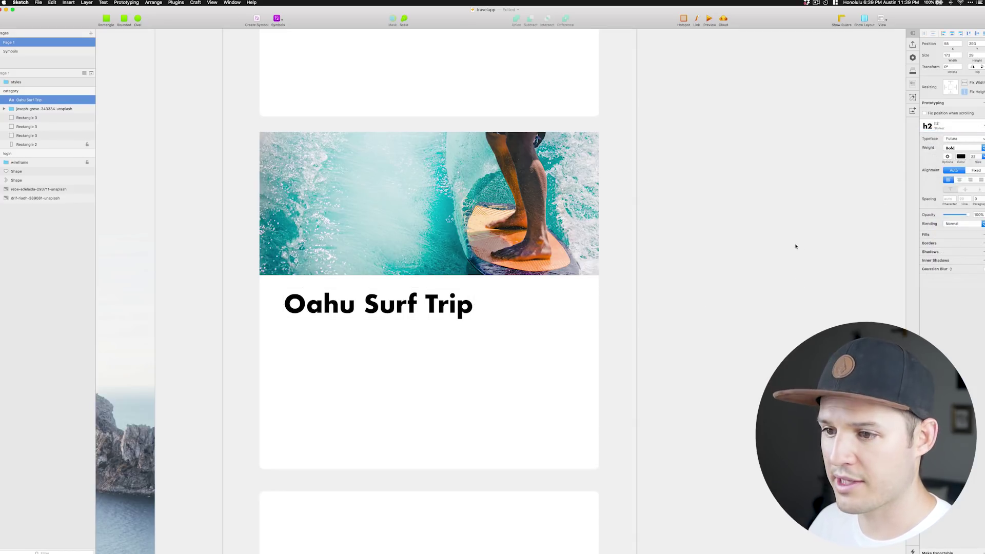
Inset the heading from the card's left edge and duplicate it below itself.
left_click_drag(345, 306, 320, 306)
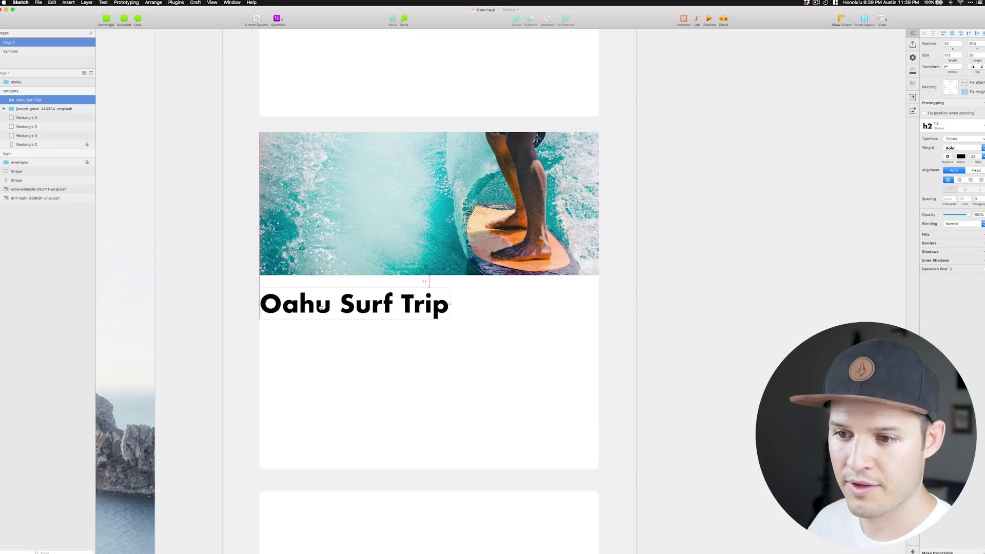
key("shift+Right")
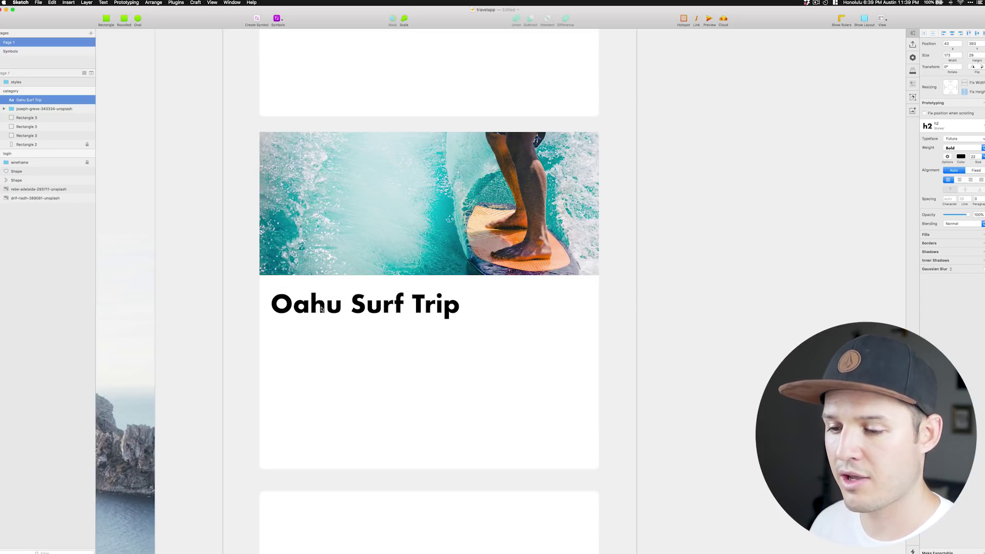
key("Right")
key("Right")
key("Right")
key("Right")
key("Right")
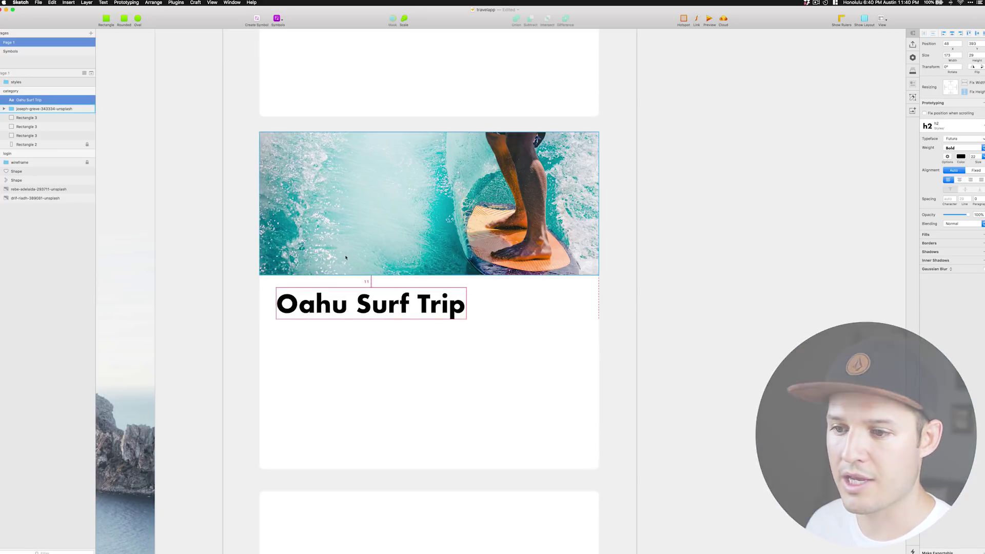
left_click(330, 335)
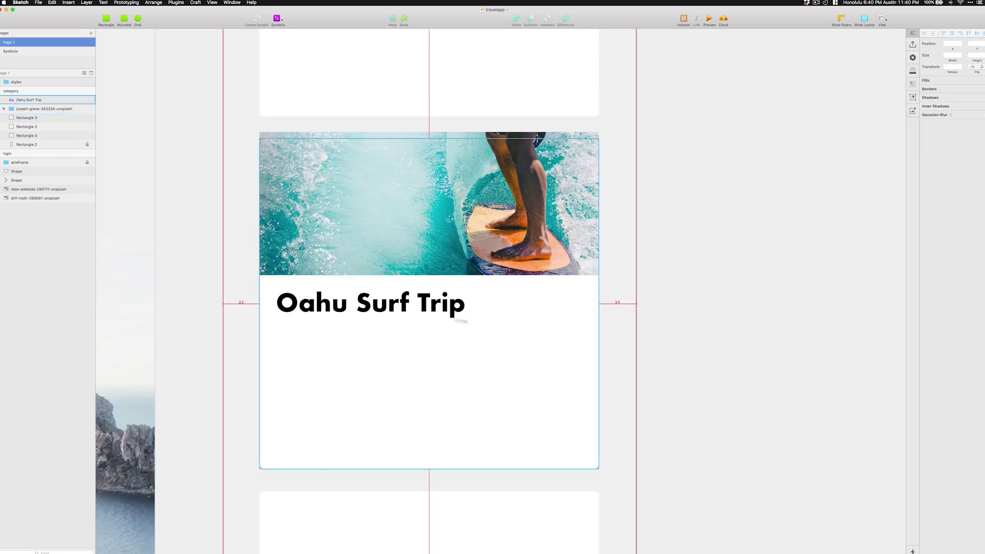
left_click_drag(462, 321, 462, 354)
Change the copied title to '5 days' and nudge it under the heading.
double_click(319, 338)
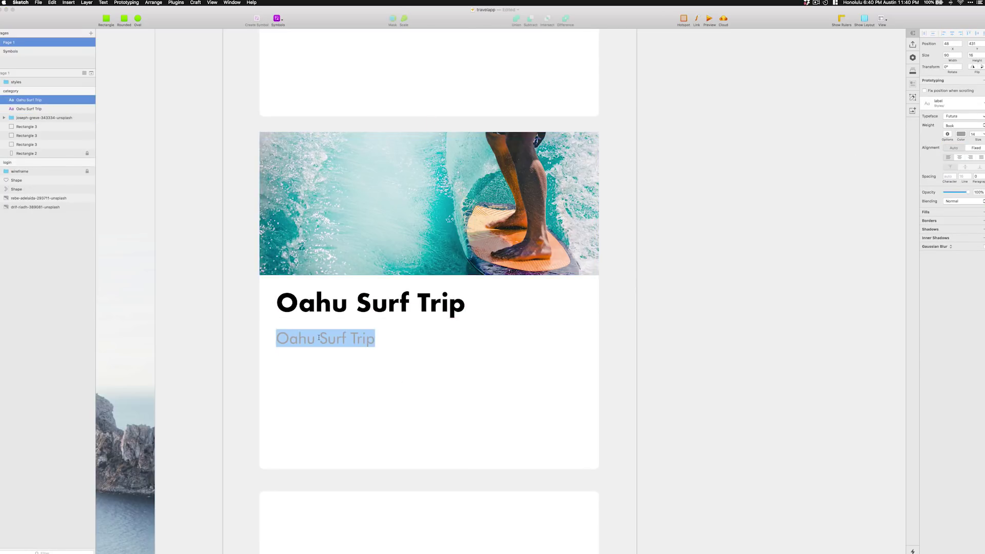
type("5 days")
key("Escape")
key("shift+Up")
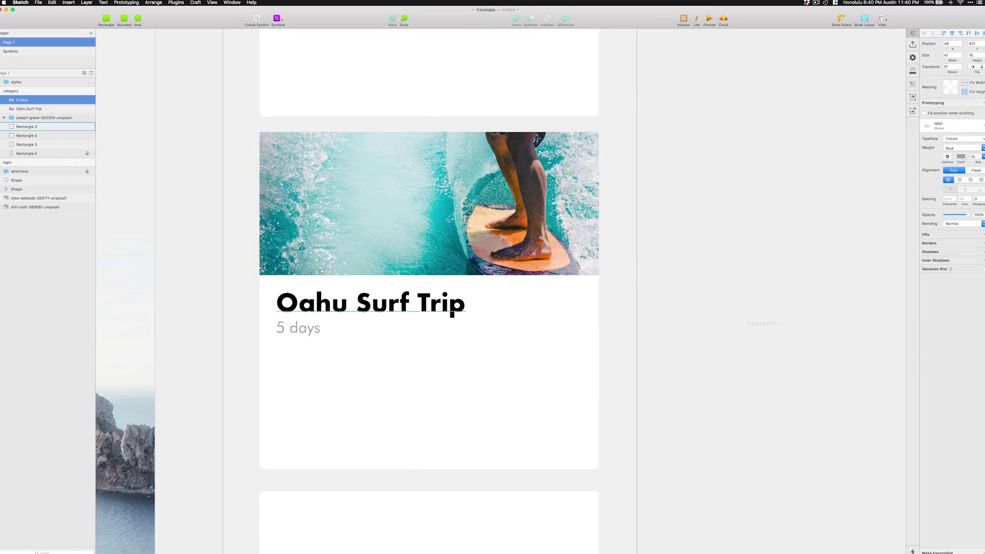
left_click(673, 360)
Add a description text block below '5 days', aligned to a new vertical guide.
key("t")
left_click(286, 361)
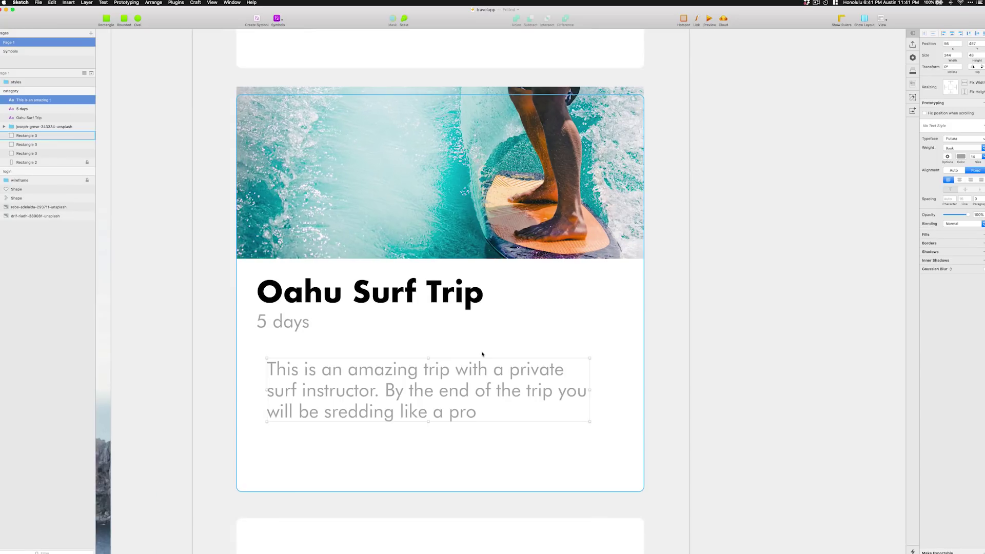
key("ctrl+r")
left_click(256, 33)
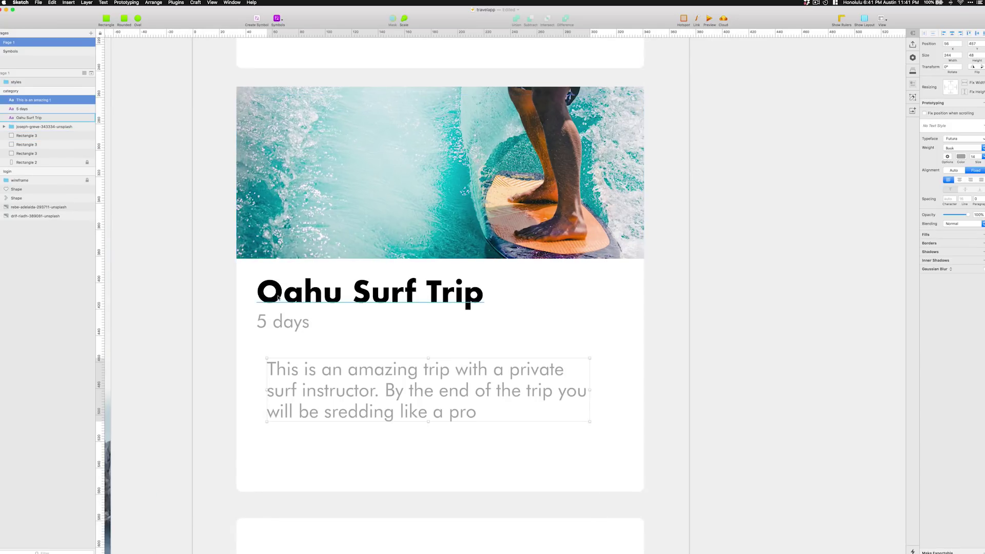
left_click(314, 306)
left_click_drag(277, 370, 267, 370)
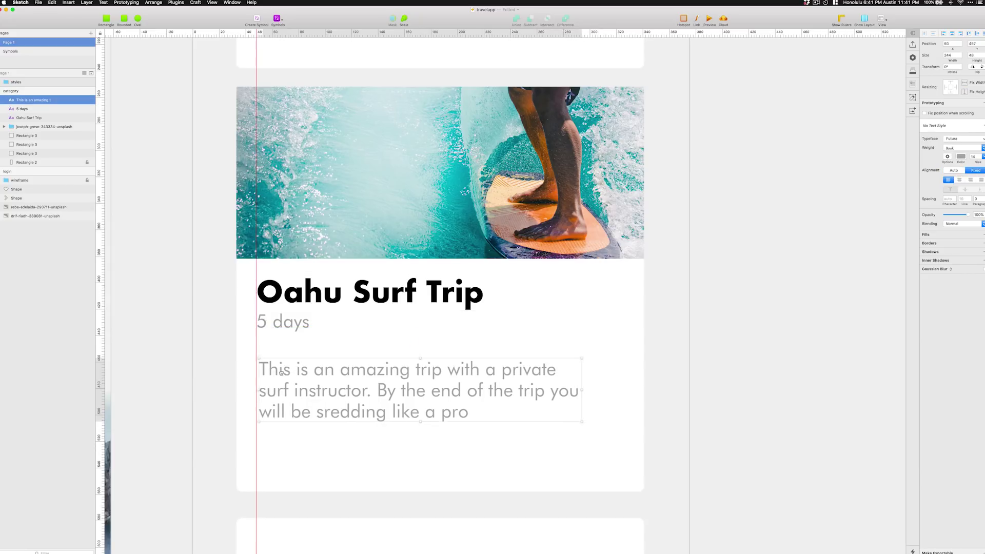
Give the description the black body style, widen its box and end it with '...'.
left_click(952, 126)
left_click(950, 154)
left_click_drag(579, 405, 630, 405)
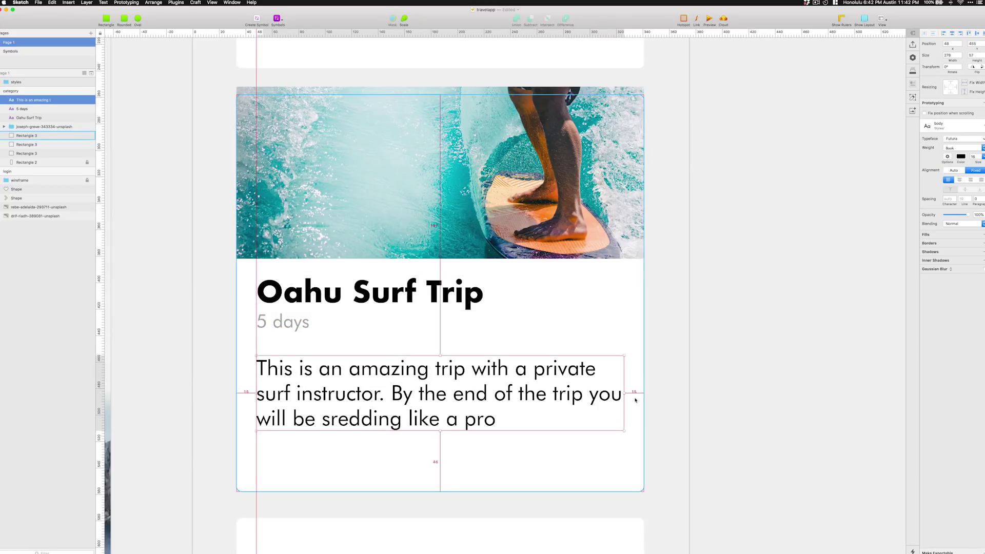
key("Return")
key("Right")
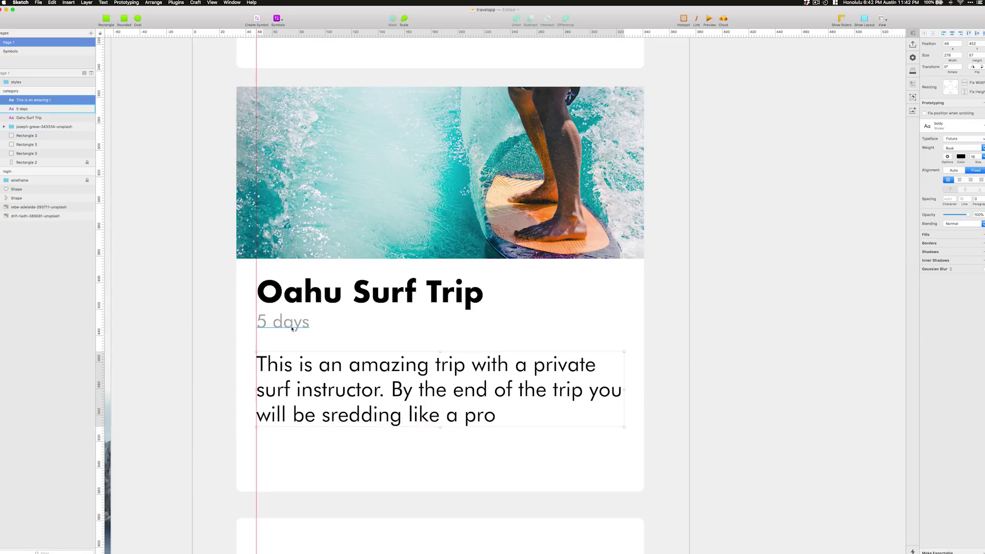
type("...")
key("Escape")
key("Escape")
Make the card taller and place a shrunken cyan chevron icon inside it.
key("super+minus")
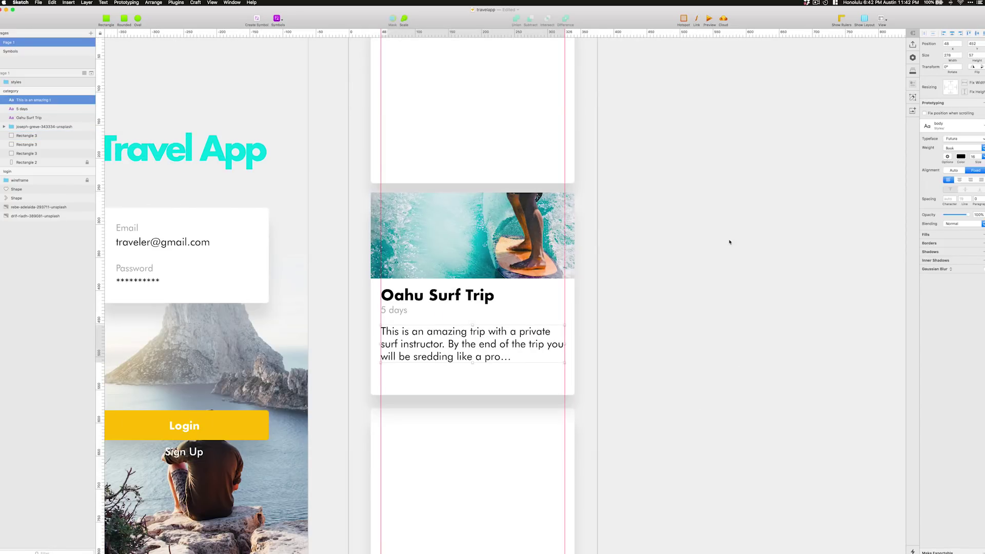
left_click(538, 382)
left_click_drag(473, 395, 469, 427)
key("super+minus")
key("super+minus")
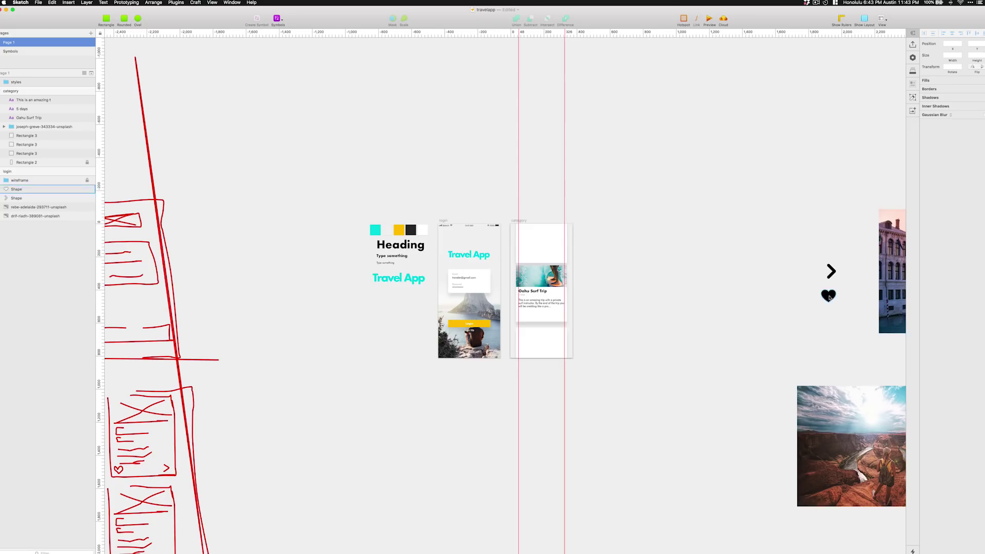
left_click_drag(832, 271, 595, 294)
key("super+plus")
key("super+plus")
left_click_drag(681, 270, 540, 318)
left_click_drag(521, 288, 555, 343)
left_click(934, 169)
Place the heart in the card's lower left as a yellow outline.
left_click_drag(668, 368, 386, 346)
left_click(731, 216)
left_click(388, 346)
left_click(934, 195)
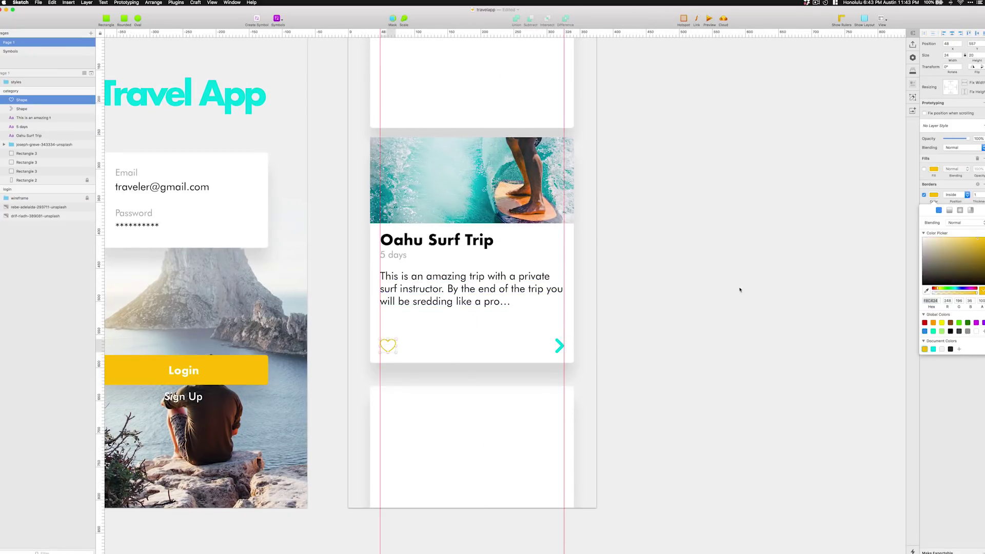
scroll(386, 271, "down", 3)
scroll(386, 271, "up", 3)
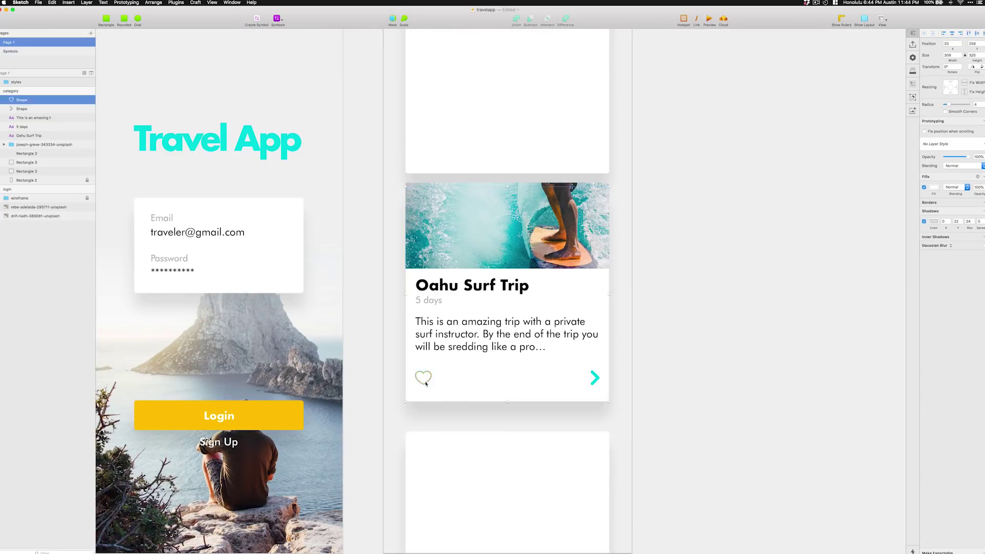
scroll(700, 375, "up", 2)
left_click(700, 374)
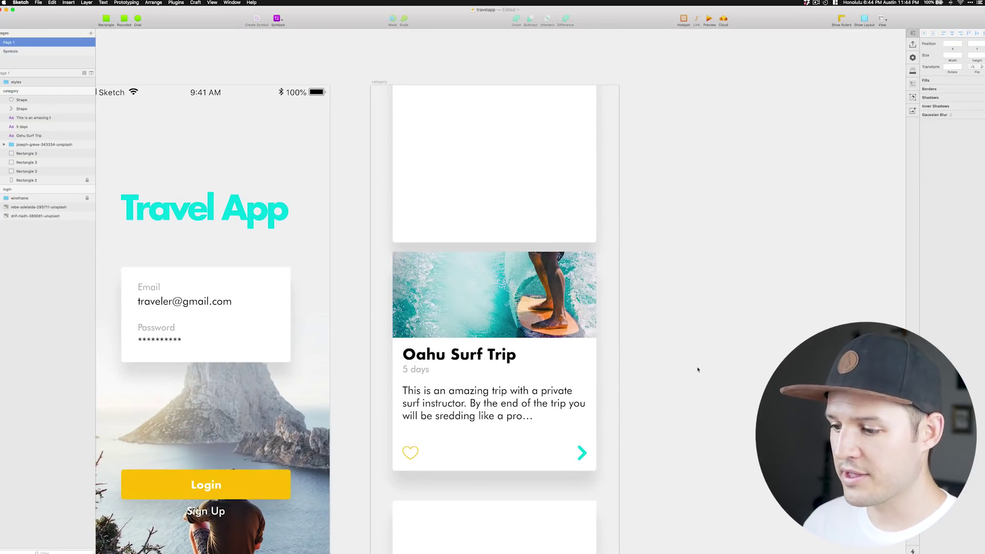
Turn the card's heart icon into a symbol named icon-heart.
left_click(409, 459)
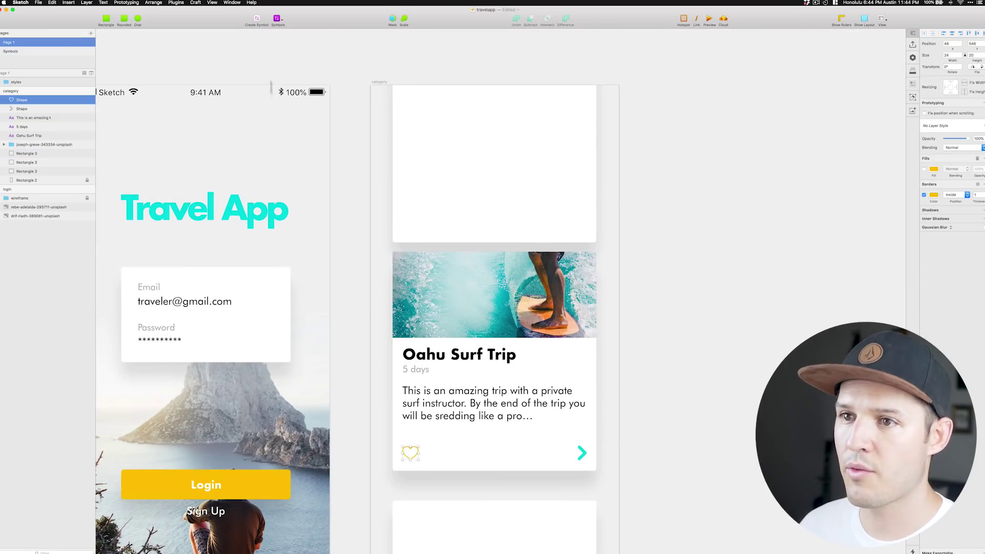
key("super+alt+k")
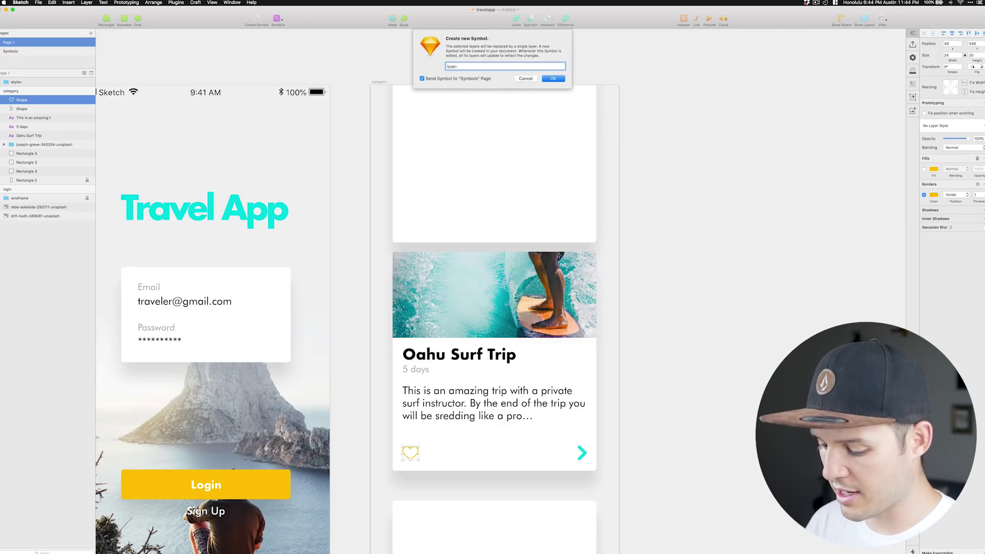
type("icon-heart")
key("Return")
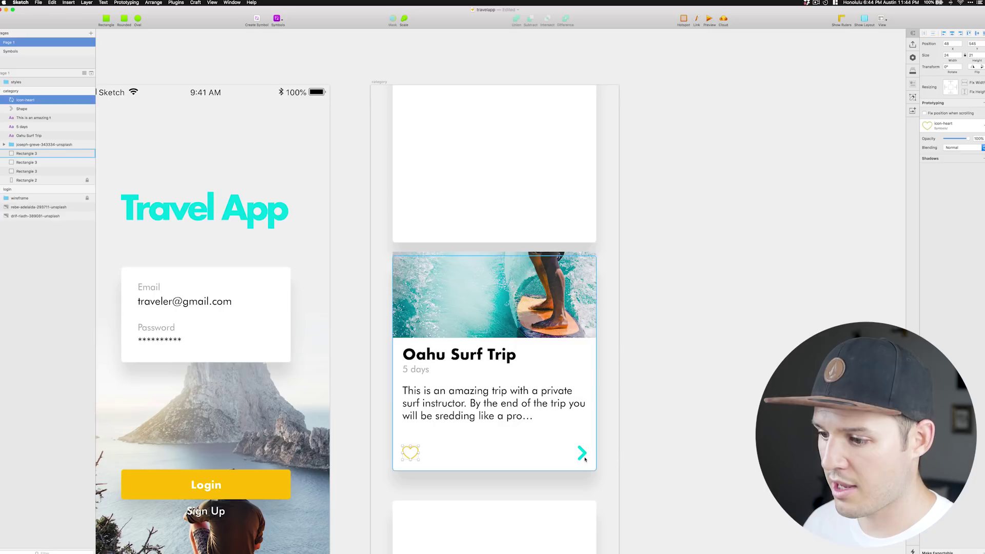
Turn the chevron arrow into a symbol named icon-chevron.
left_click(583, 455)
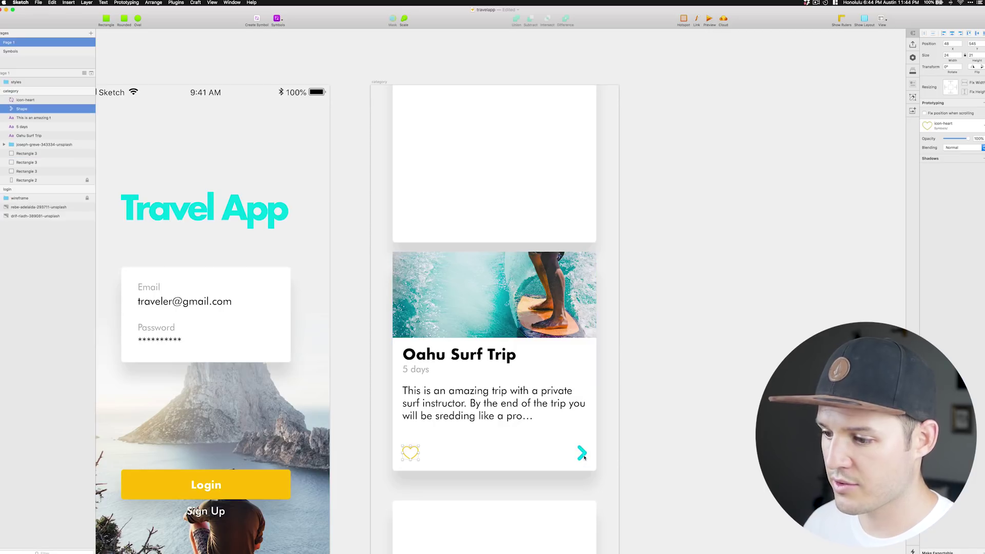
left_click(261, 21)
type("icon-chevron")
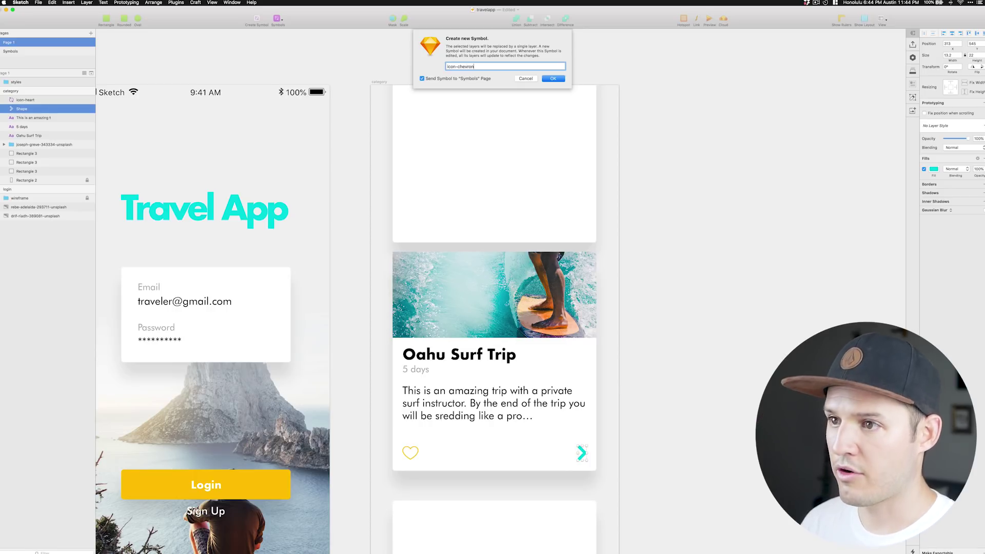
key("Return")
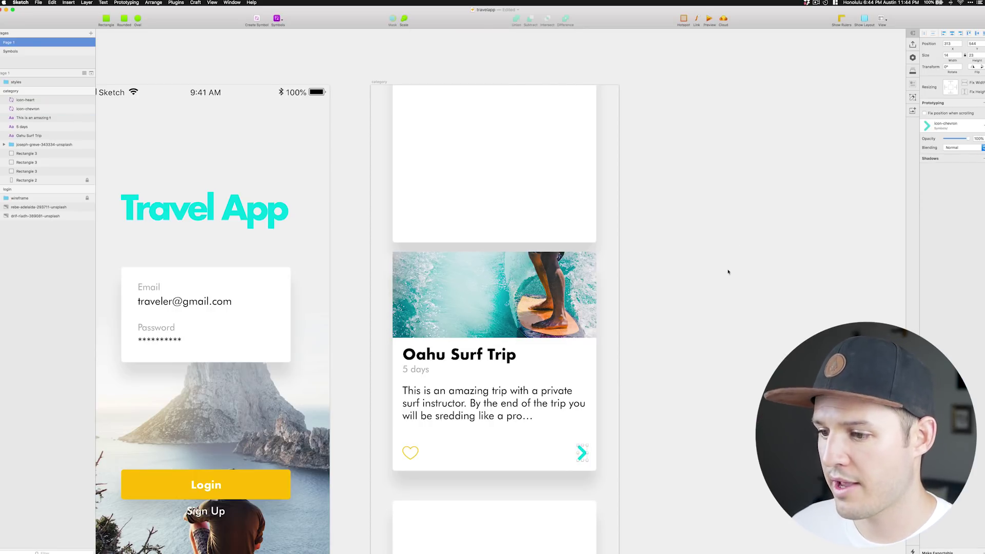
left_click(709, 287)
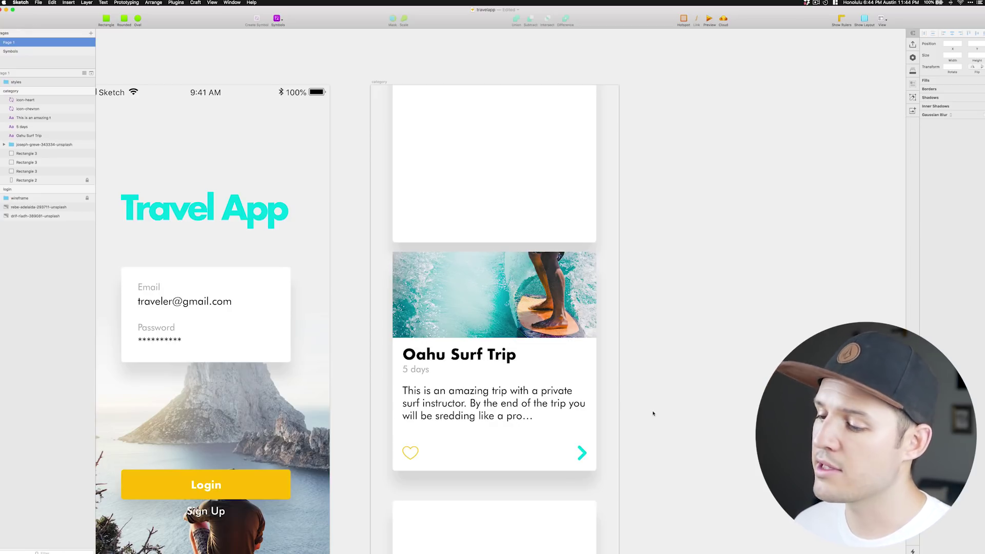
Inspect the photo group's layers and rename the group to 'image'.
left_click(449, 327)
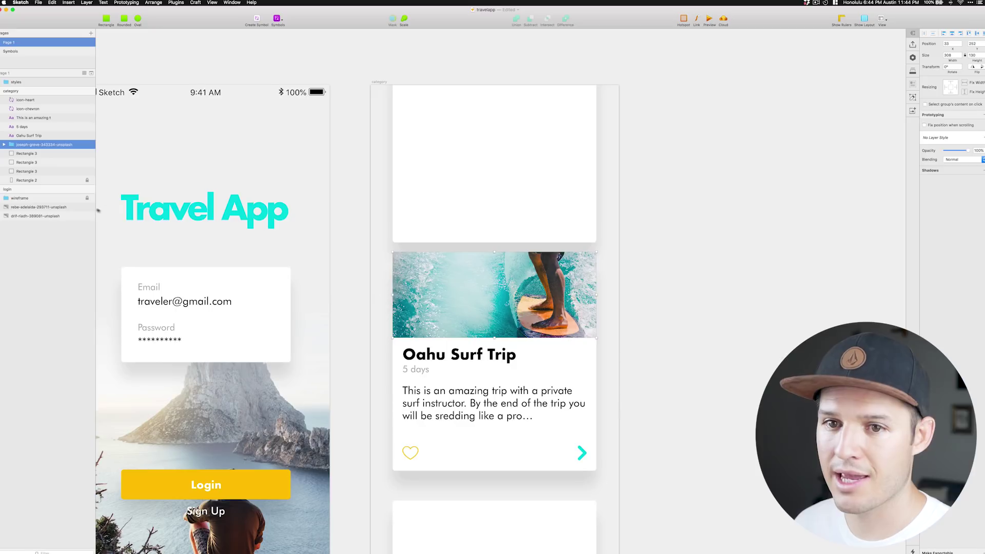
left_click(5, 145)
left_click(32, 153)
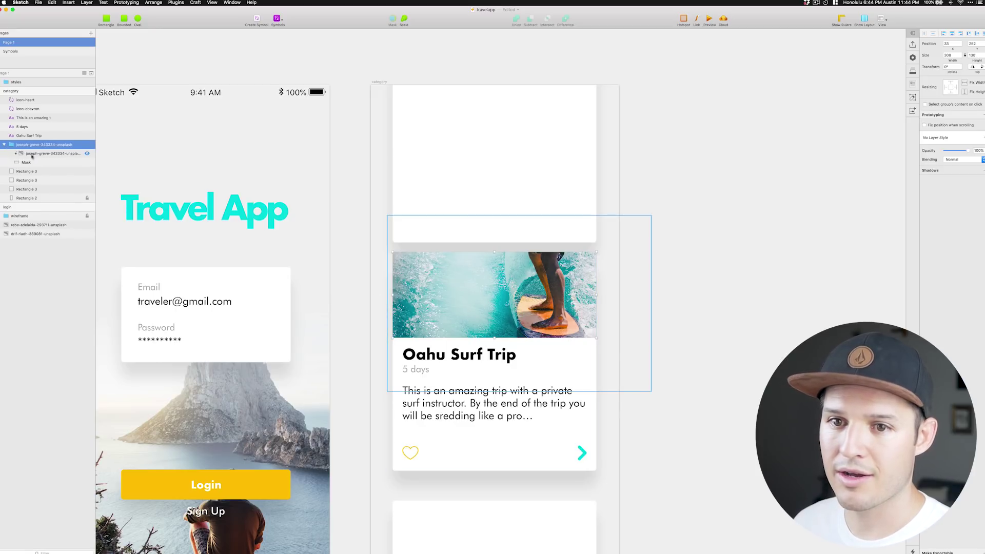
left_click(34, 163, "shift")
left_click_drag(34, 163, 34, 154)
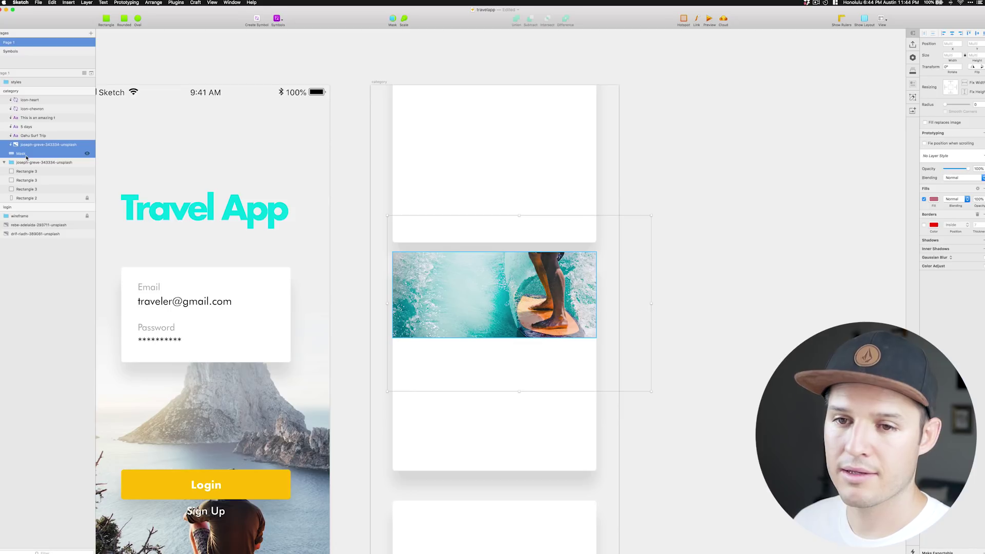
key("super+z")
left_click(31, 144)
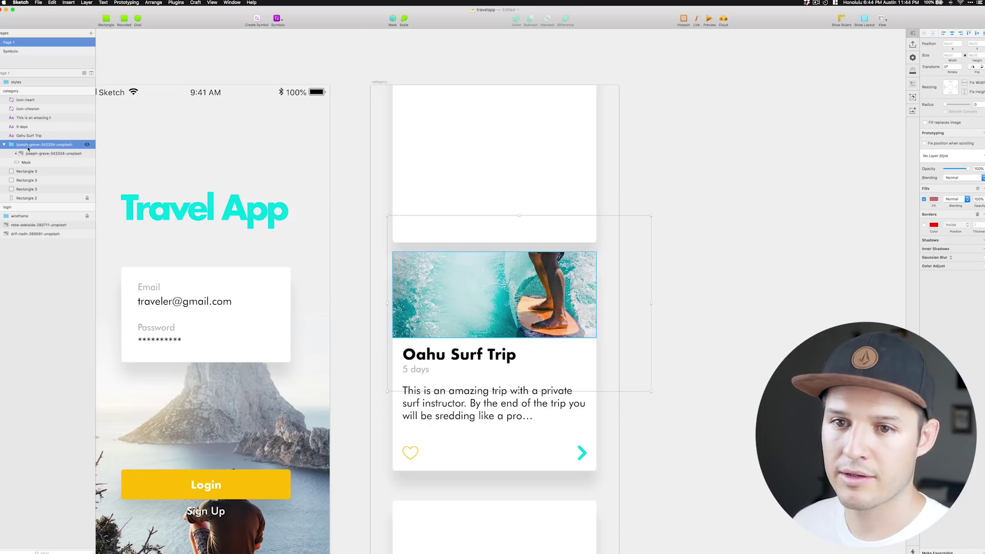
double_click(30, 144)
type("image")
key("Return")
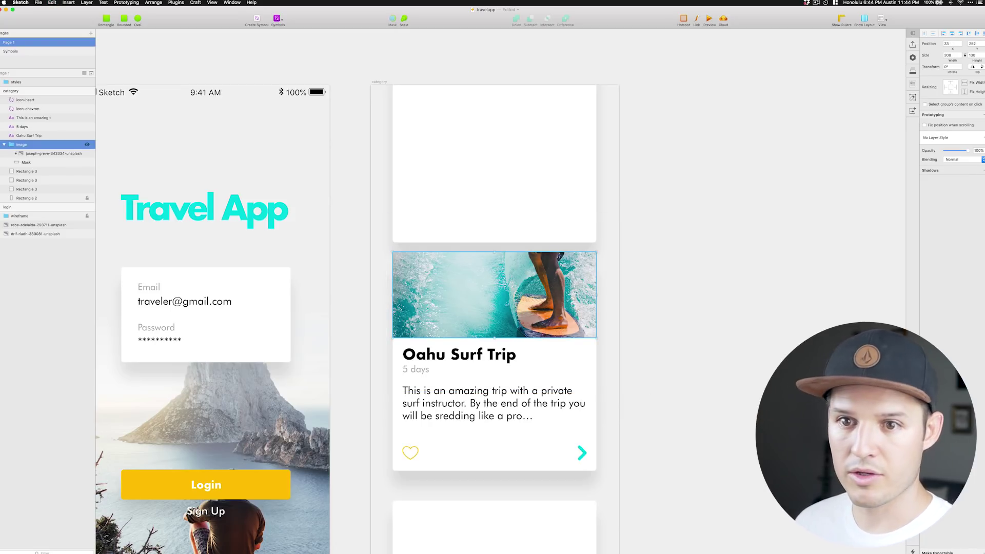
Rename the mask layer inside the image group to 'image-mask'.
left_click(35, 155)
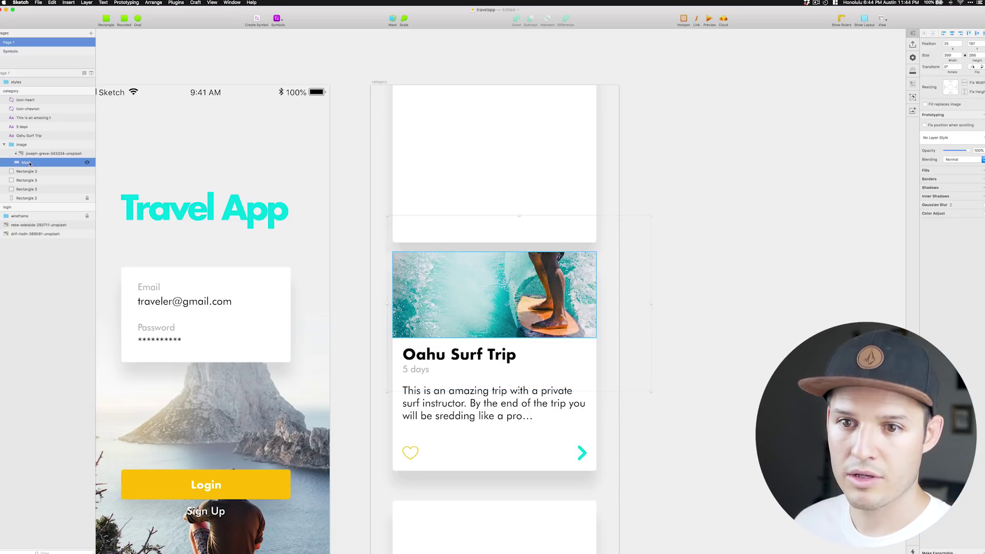
left_click(31, 162)
double_click(31, 162)
type("image-m")
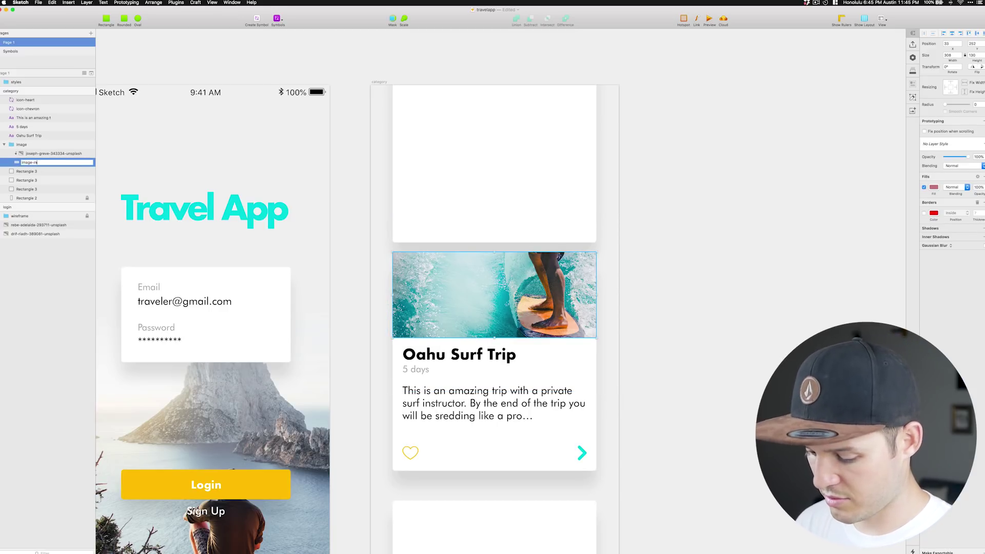
type("ask")
key("Return")
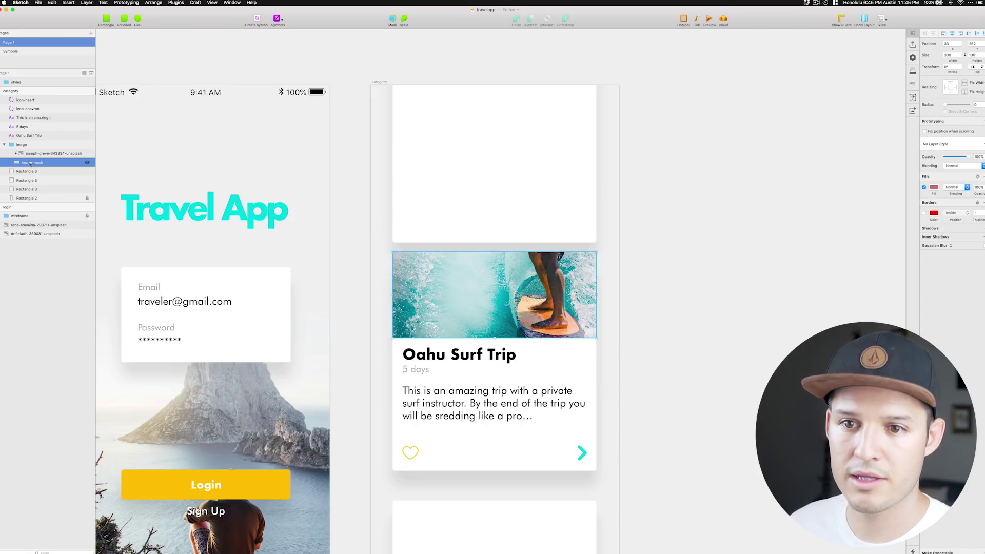
left_click(4, 144)
Select all the card's layers and make them a symbol named trip-card.
left_click(23, 154)
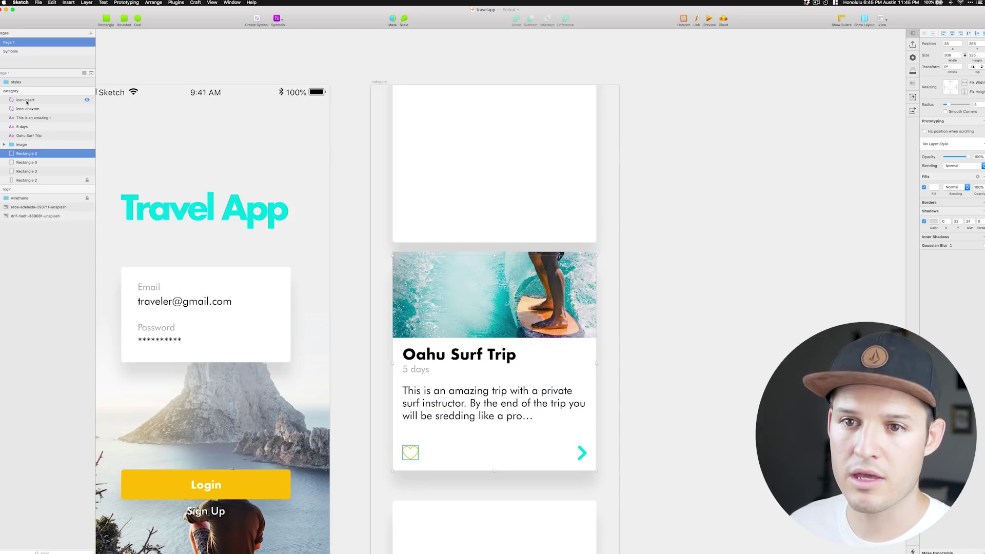
left_click(27, 100, "shift")
left_click(256, 19)
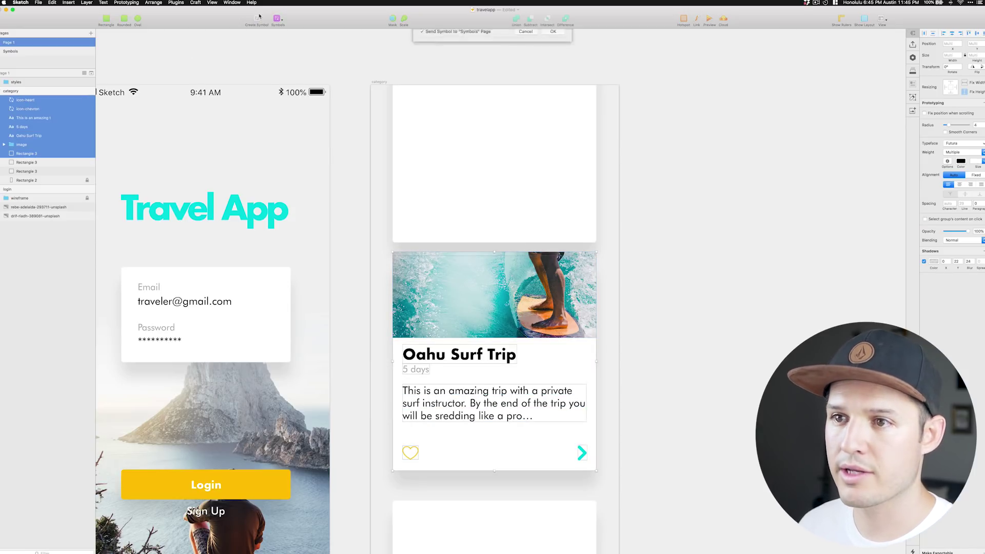
type("trip")
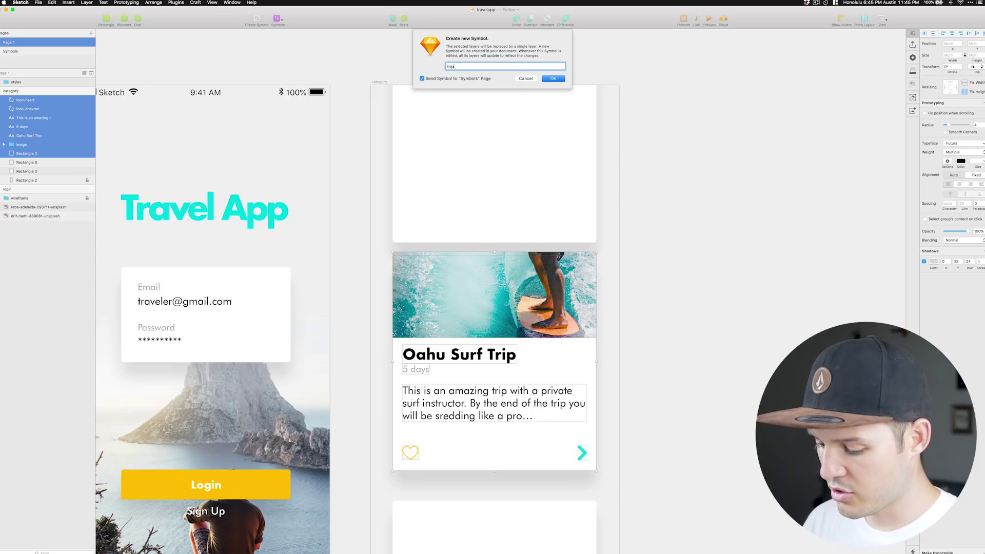
type("-card")
key("Return")
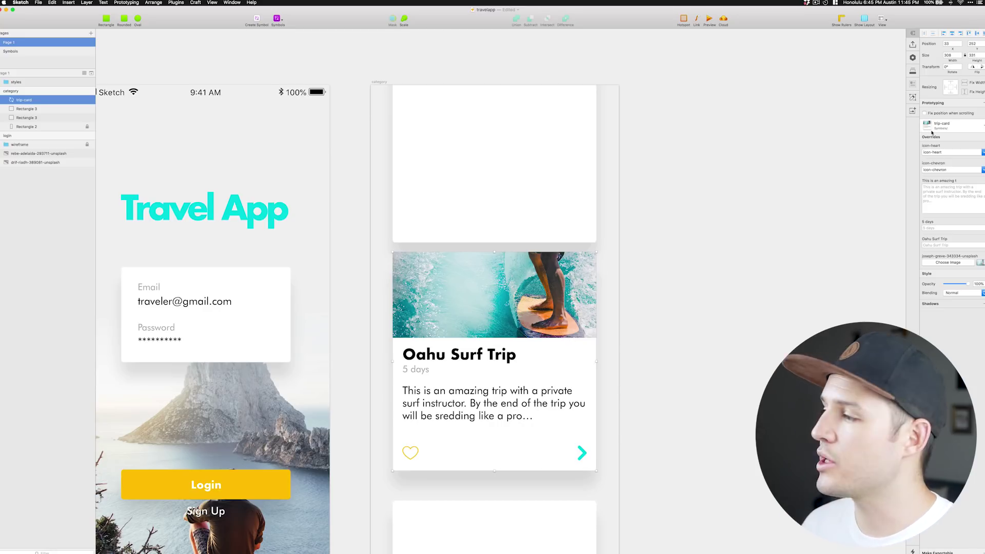
Delete the upper placeholder card and place a trip-card copy above with a 20 px gap.
left_click(572, 213)
key("Delete")
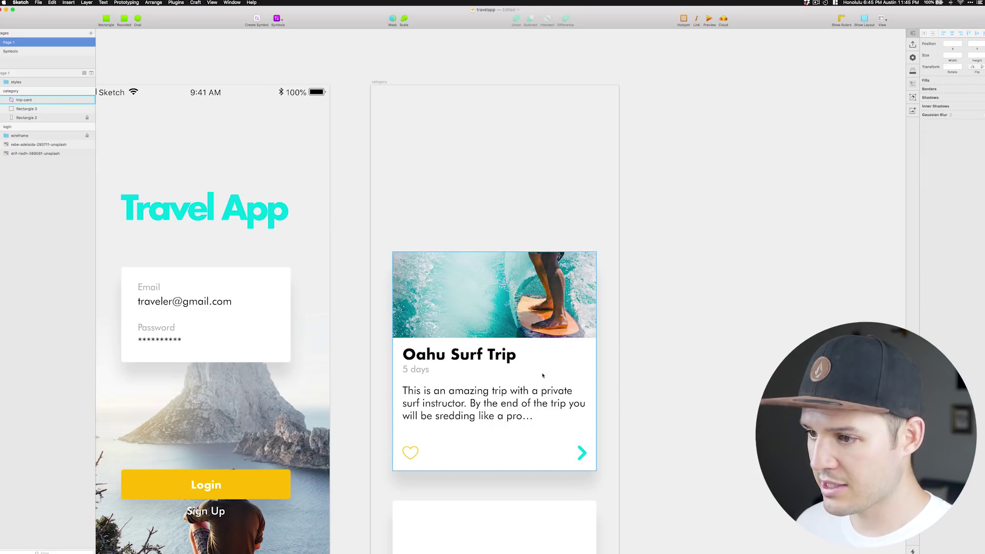
left_click(547, 340)
key("super+d")
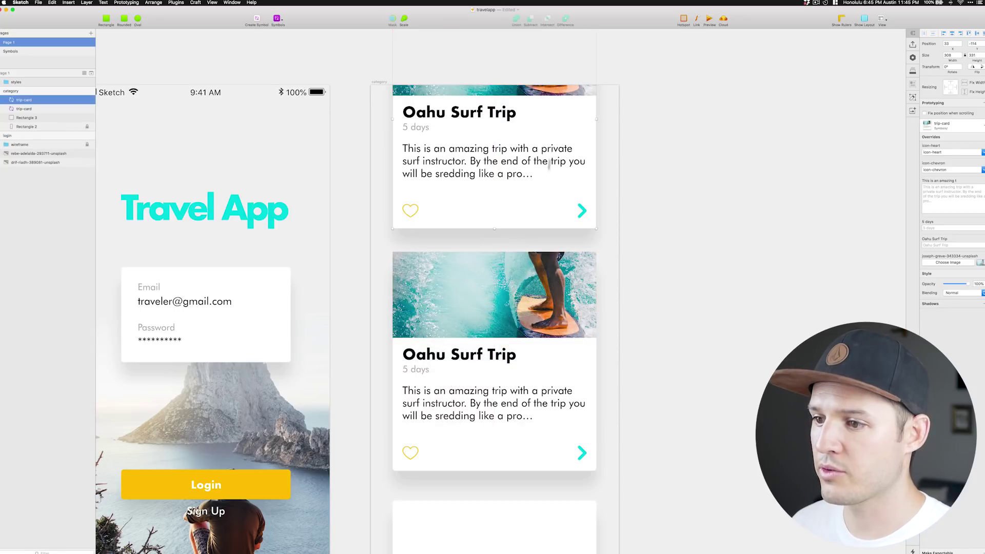
left_click_drag(540, 186, 539, 194)
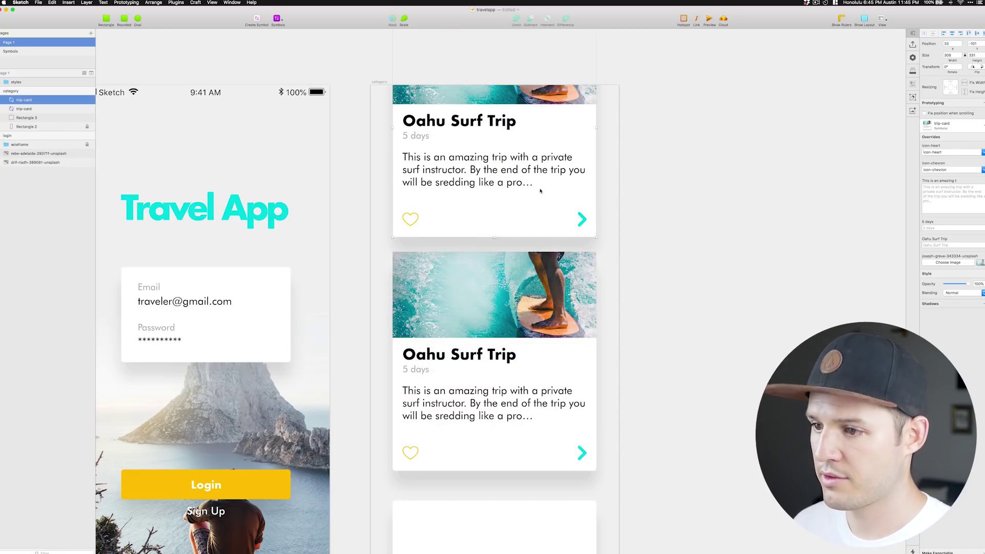
key("Down")
key("Down")
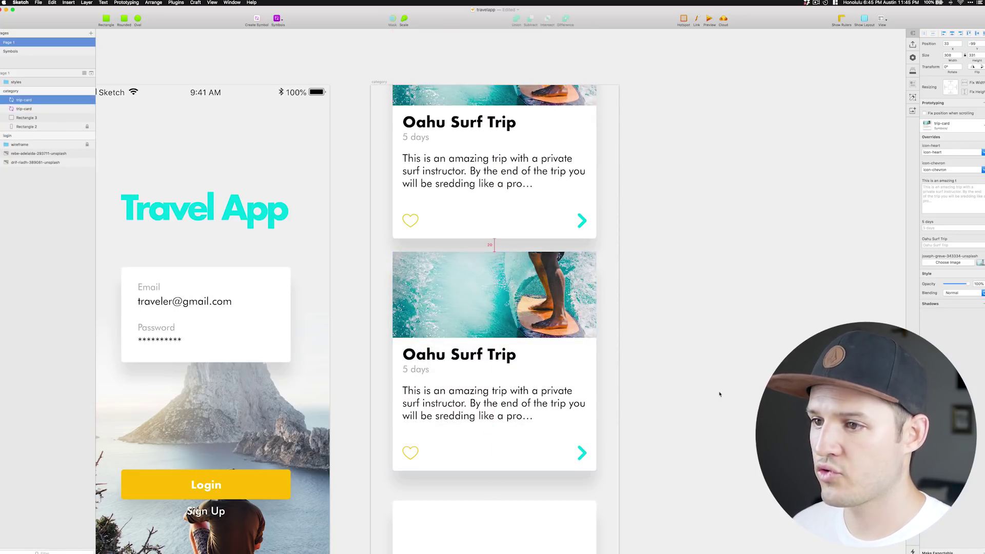
Delete the lower placeholder and add a third trip-card below at even spacing.
scroll(711, 264, "down", 5)
left_click(552, 366)
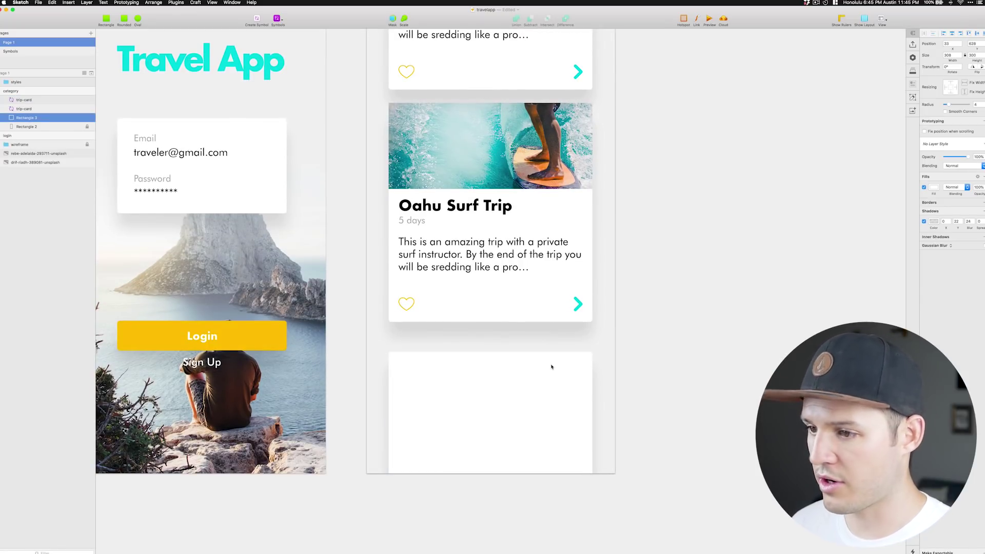
key("BackSpace")
left_click(539, 227)
left_click_drag(550, 236, 553, 457)
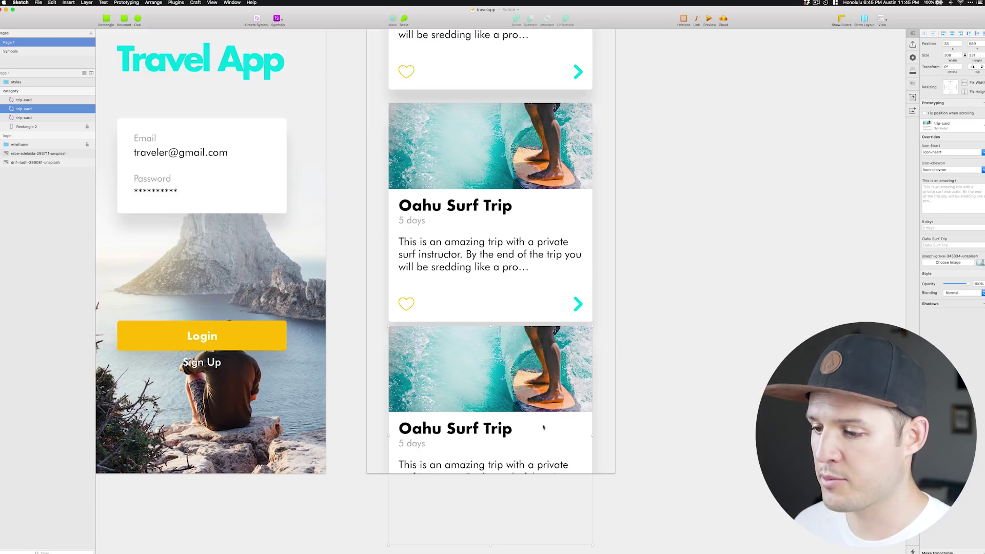
key("Down")
key("Down")
key("Down")
key("Down")
key("Down")
key("Down")
key("Down")
key("Down")
key("Down")
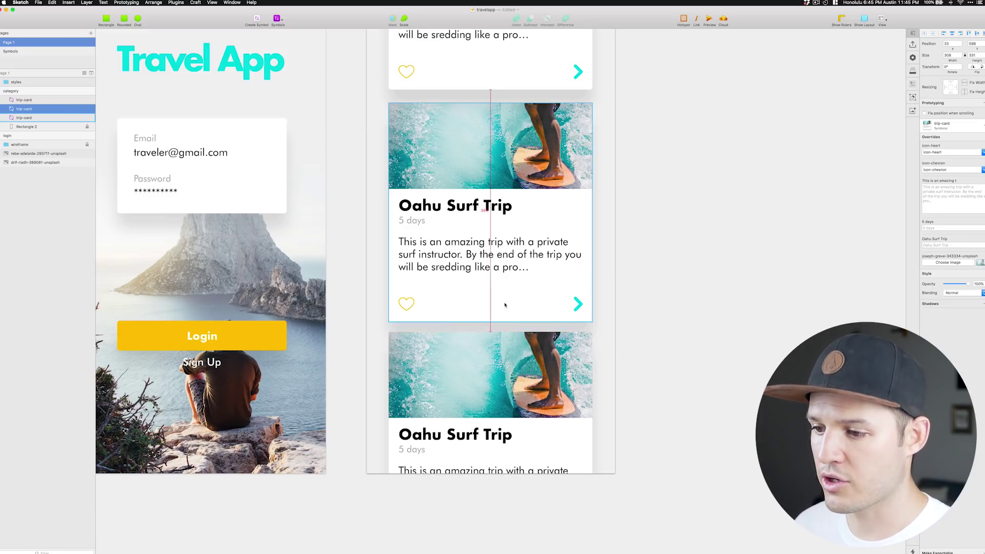
key("Down")
key("Down")
key("Down")
key("Down")
key("Down")
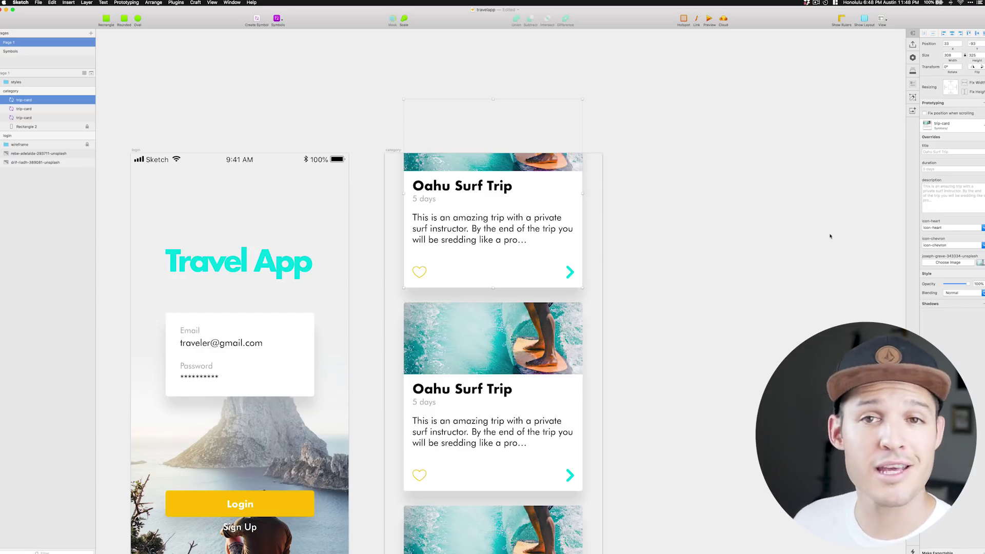
Give the top trip card the canyon photo, title 'Grand Canyon Hike', duration '2 Days' and a hike description.
left_click(948, 263)
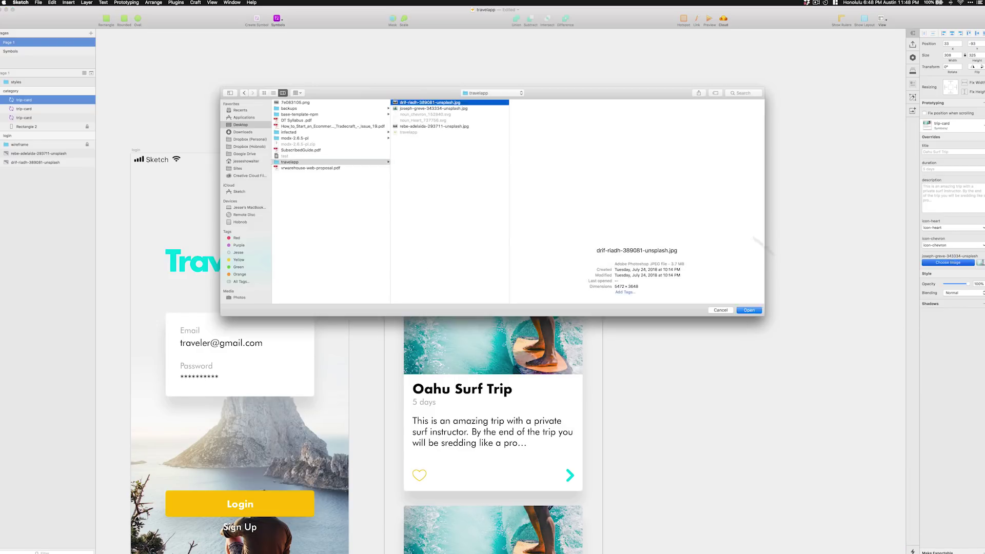
key("Return")
left_click(937, 153)
type("Grand Canyon Hike")
key("Tab")
type("2 Days")
key("Tab")
type("Hike the biggest canyon")
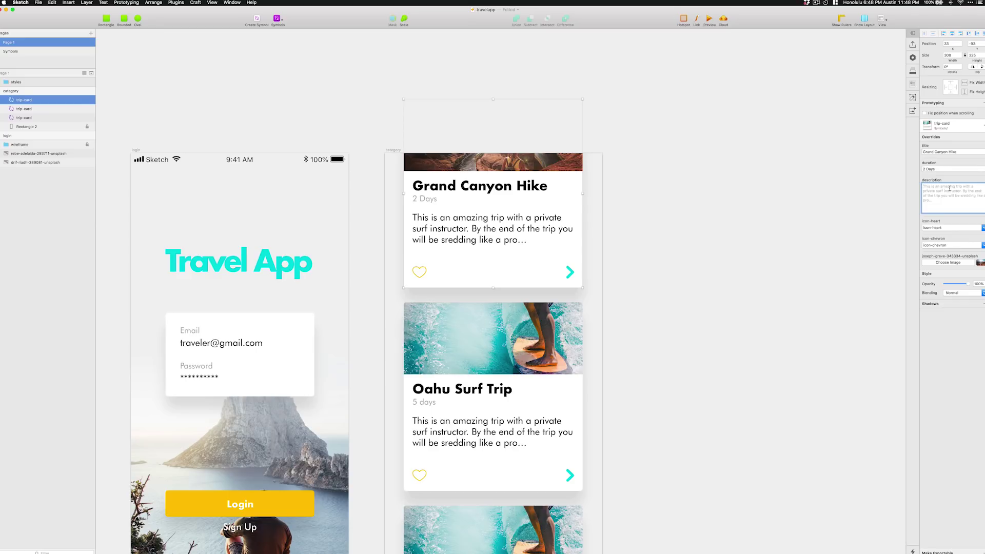
type(" in america. Photo ops, donley rides and memories that will last your lifetime...")
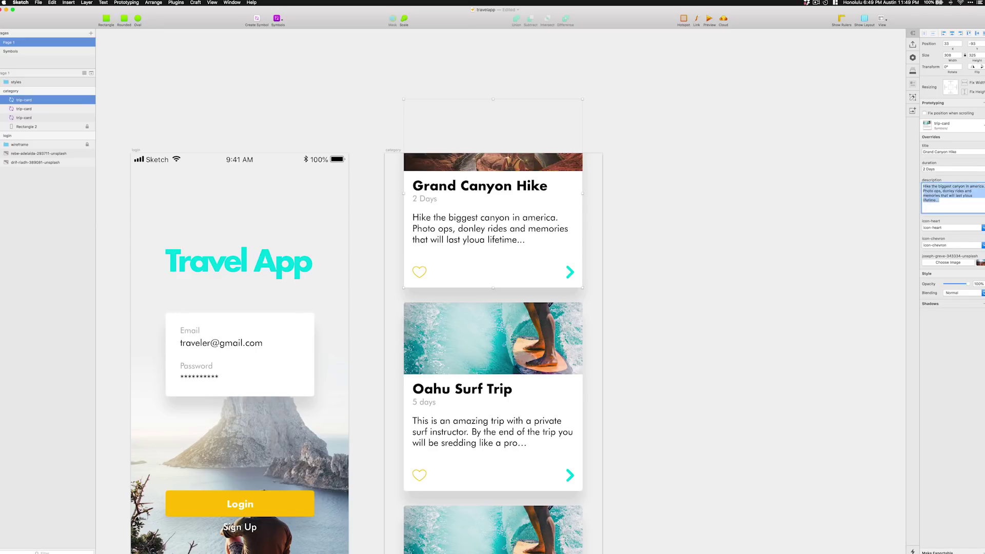
scroll(493, 308, "down", 5)
left_click(493, 528)
Set the third card's title to 'Italian Gondola', duration '3 Hours' and a gondola-ride description.
left_click(948, 262)
key("Return")
left_click(953, 152)
type("Italian Gondola")
key("Tab")
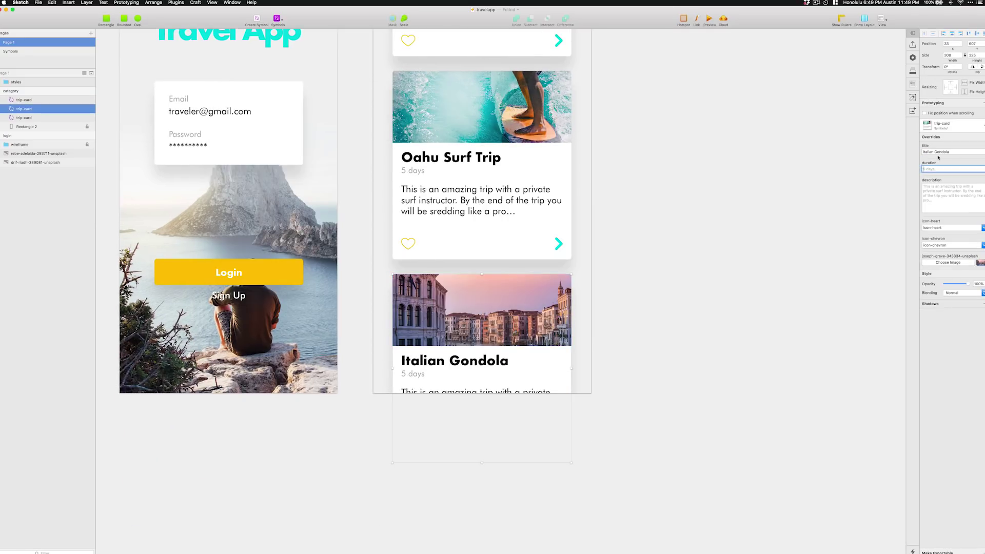
type("3 Hours")
key("Tab")
type("Ride in an authentic italian gondola on")
left_click(772, 235)
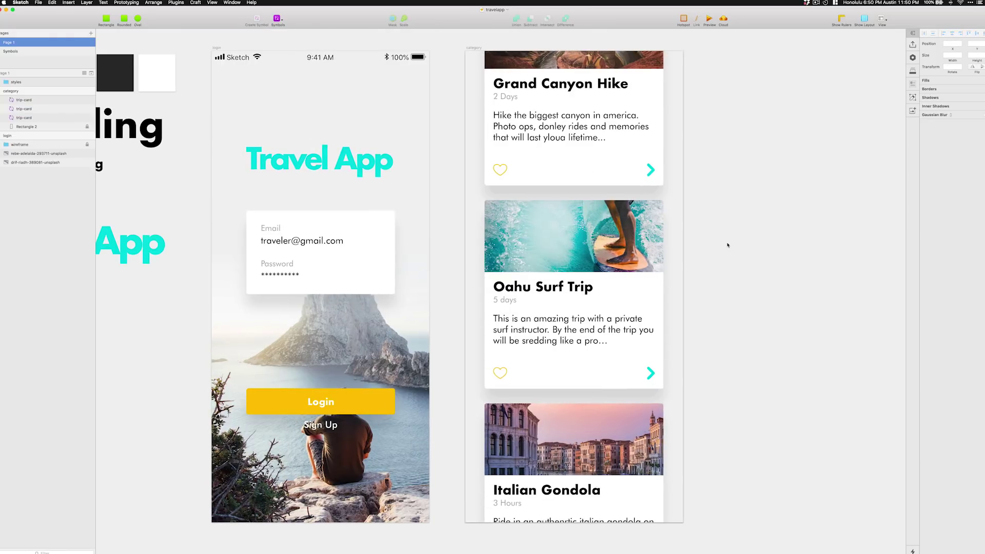
scroll(733, 255, "right", 3)
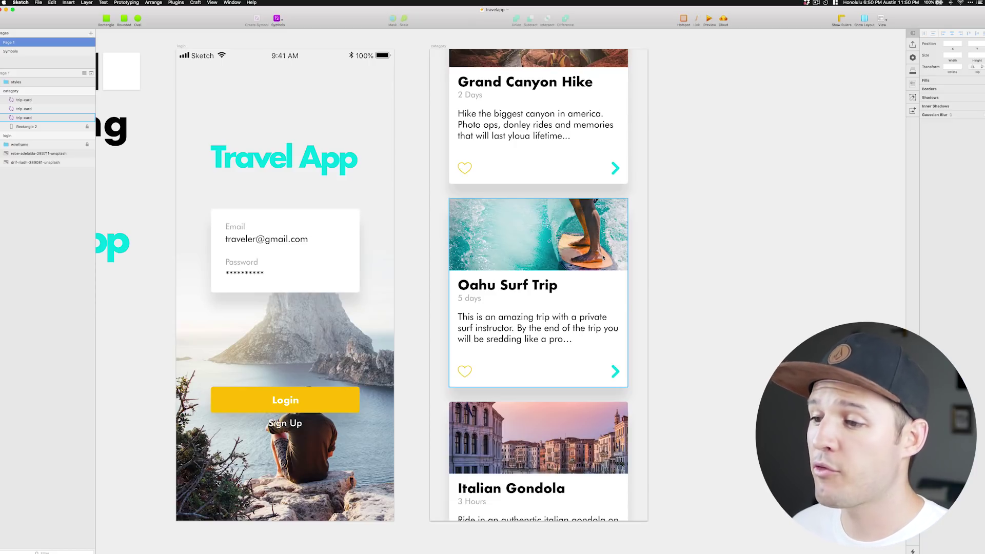
Open the card's symbol master and rename the heart symbol to icon-heart-empty.
double_click(488, 366)
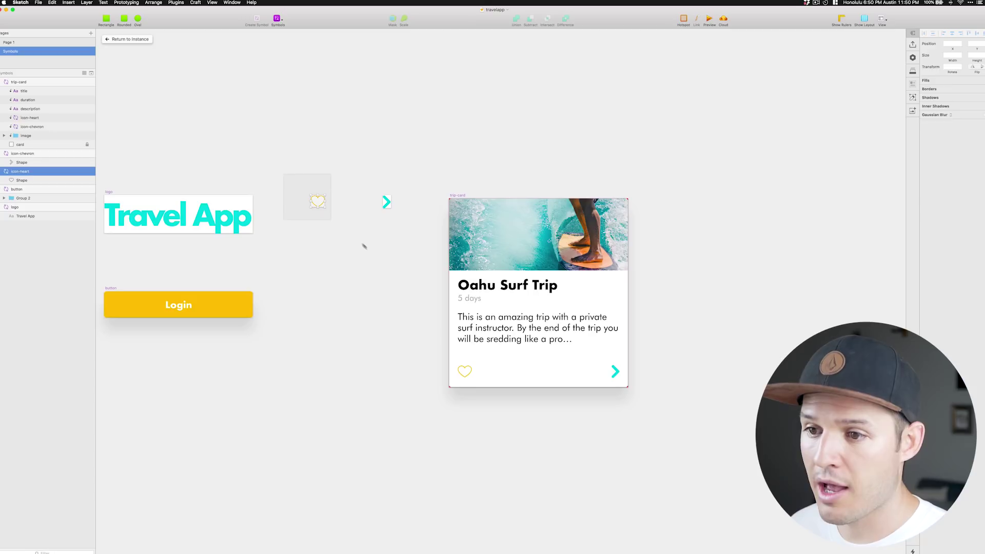
left_click_drag(375, 250, 375, 250)
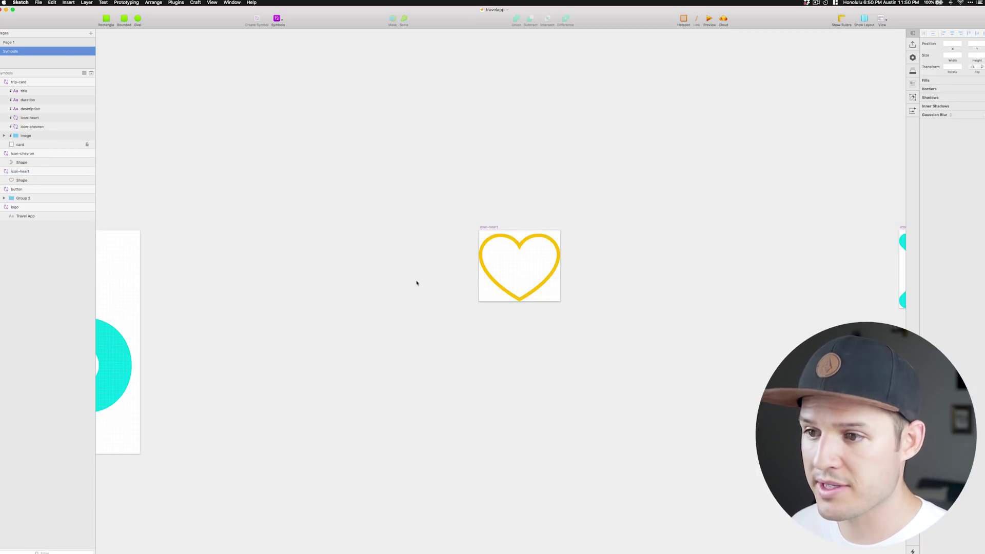
left_click(485, 227)
double_click(41, 171)
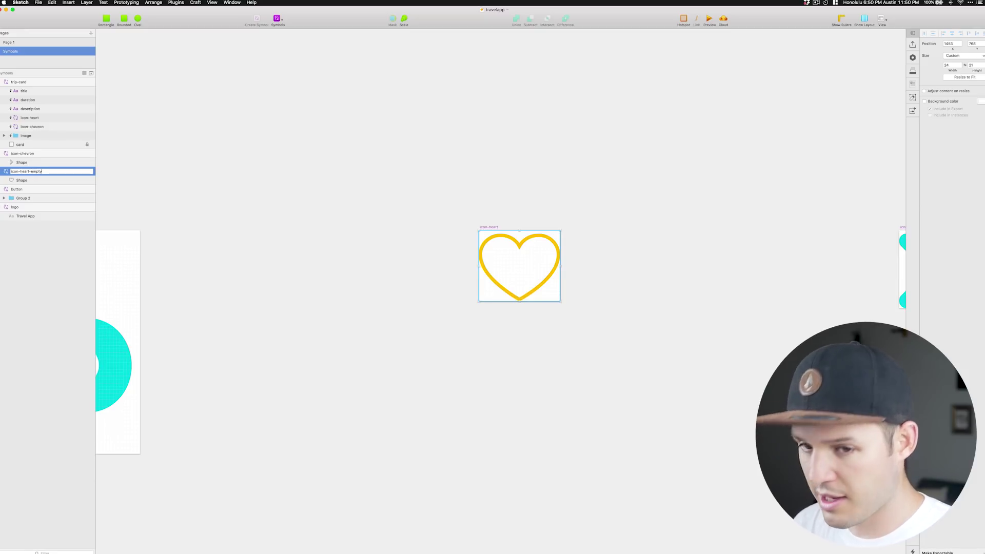
key("Return")
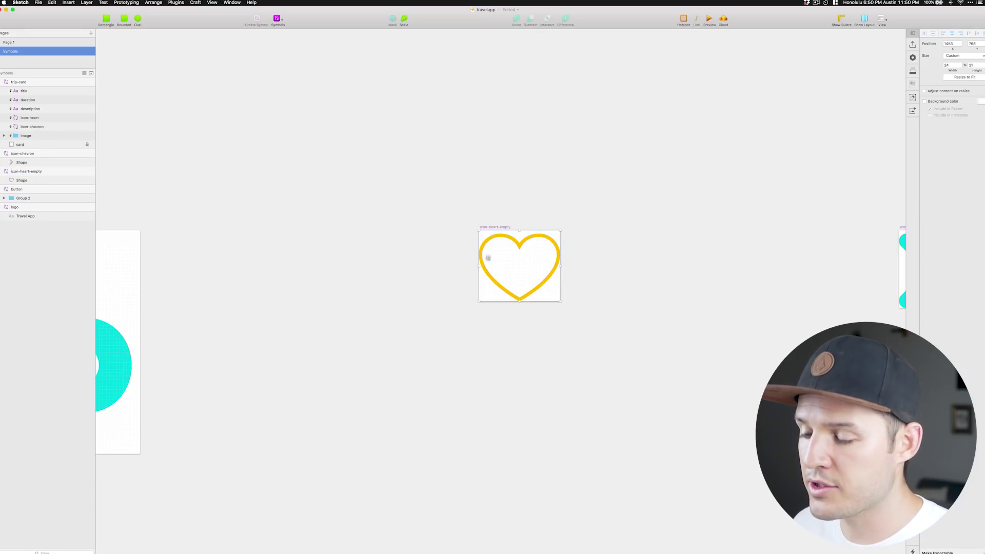
Duplicate it as icon-heart-filled, removing the border and adding a solid yellow fill, then save.
left_click_drag(489, 258, 488, 342)
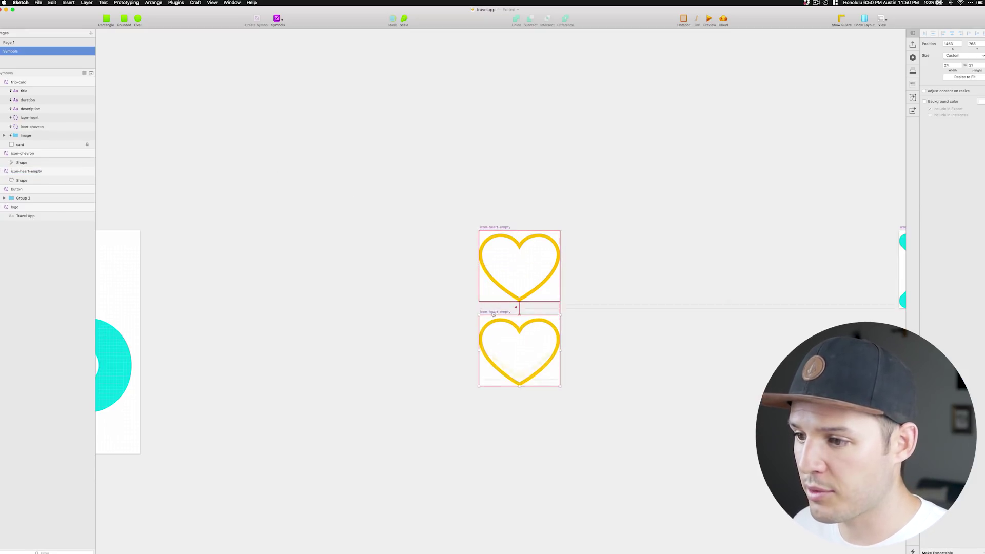
double_click(50, 171)
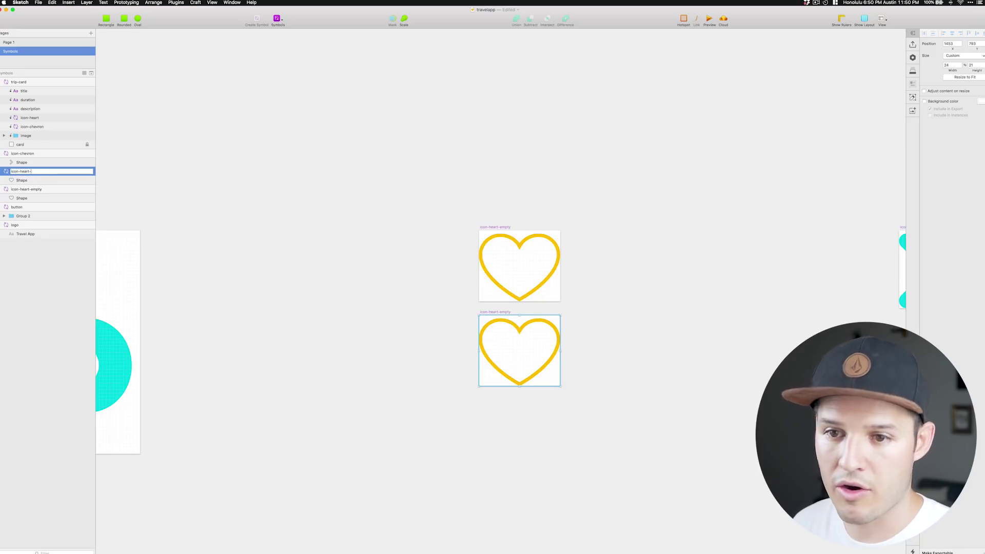
type("filled")
key("Return")
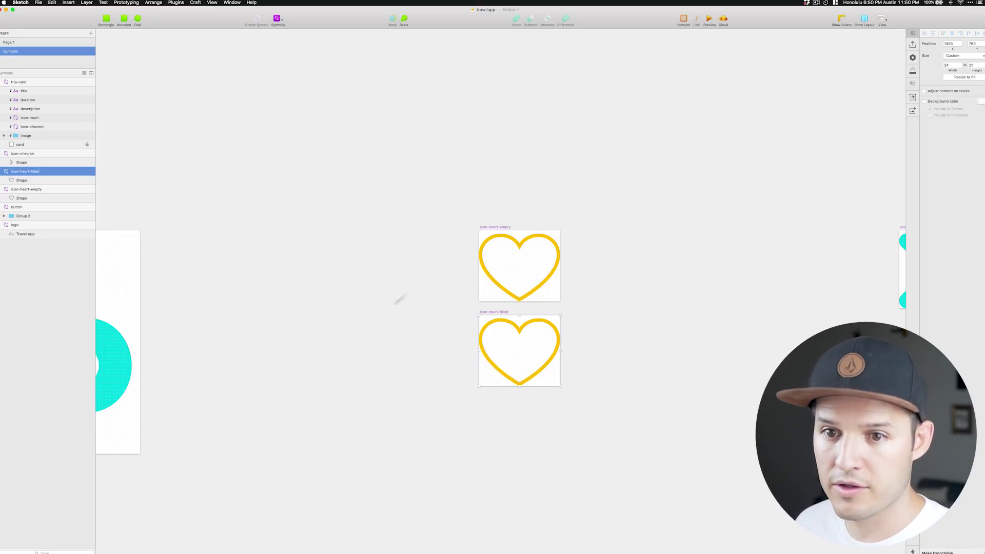
left_click(535, 379)
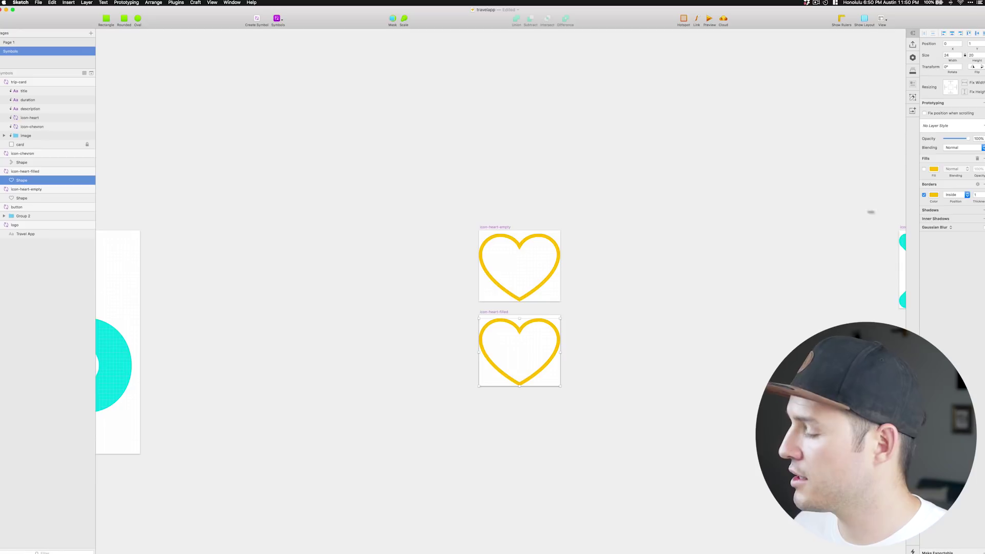
left_click(925, 195)
left_click(924, 169)
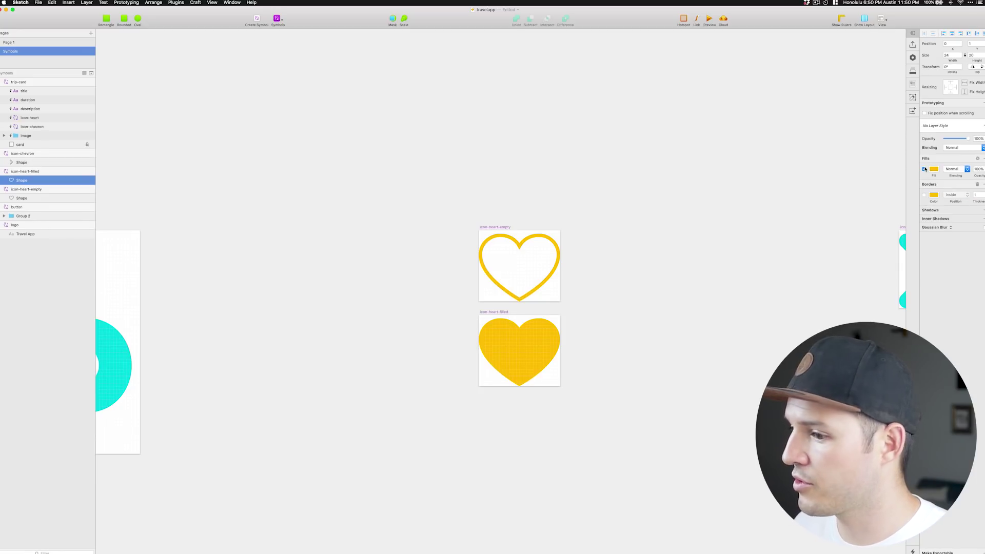
left_click(693, 216)
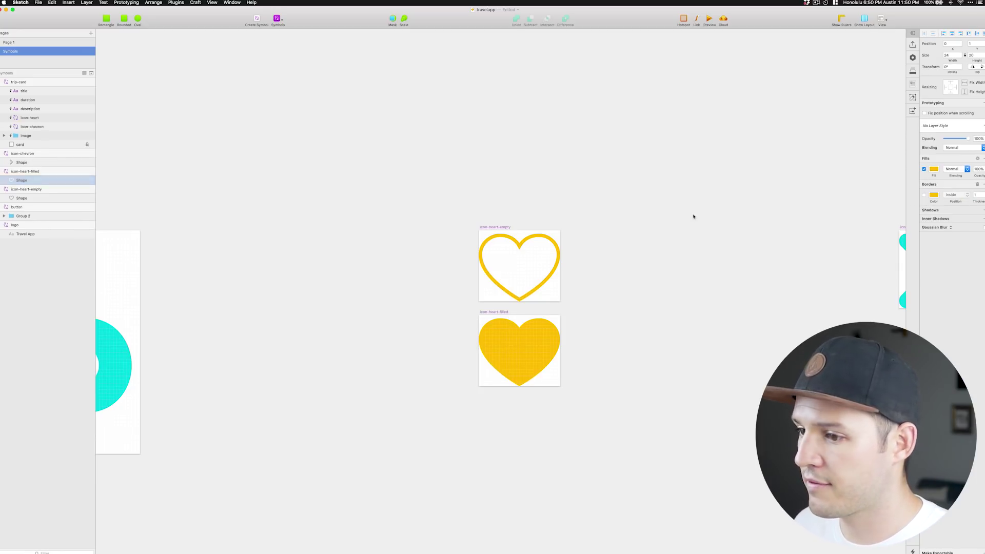
key("super+s")
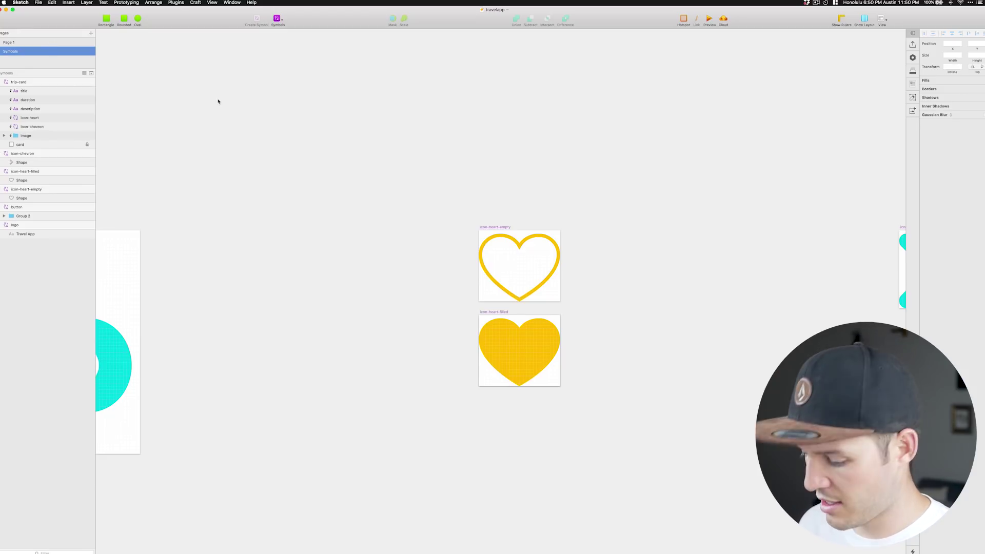
key("super+1")
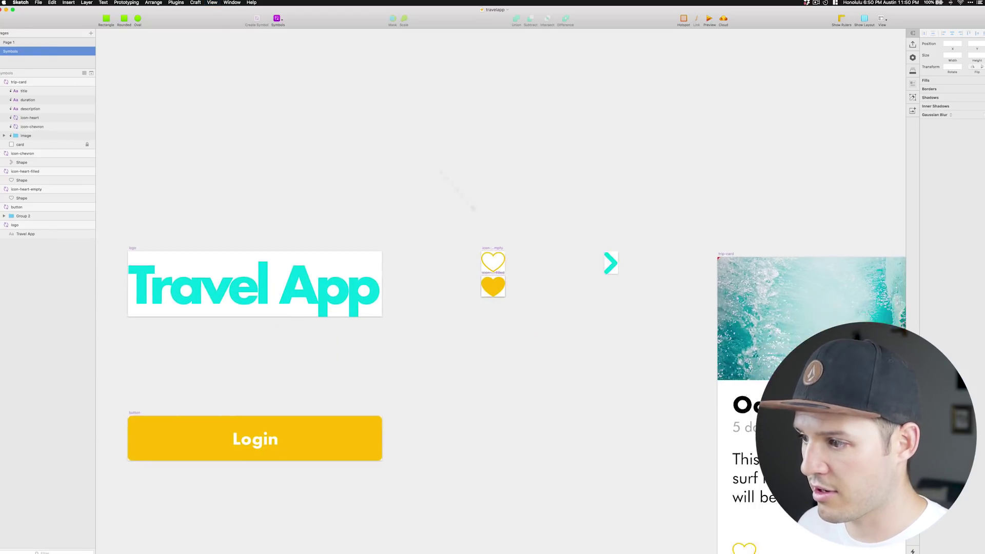
Back on Page 1, switch the Oahu Surf Trip card's heart override to icon-heart-filled.
scroll(473, 209, "down", 5)
left_click(553, 280)
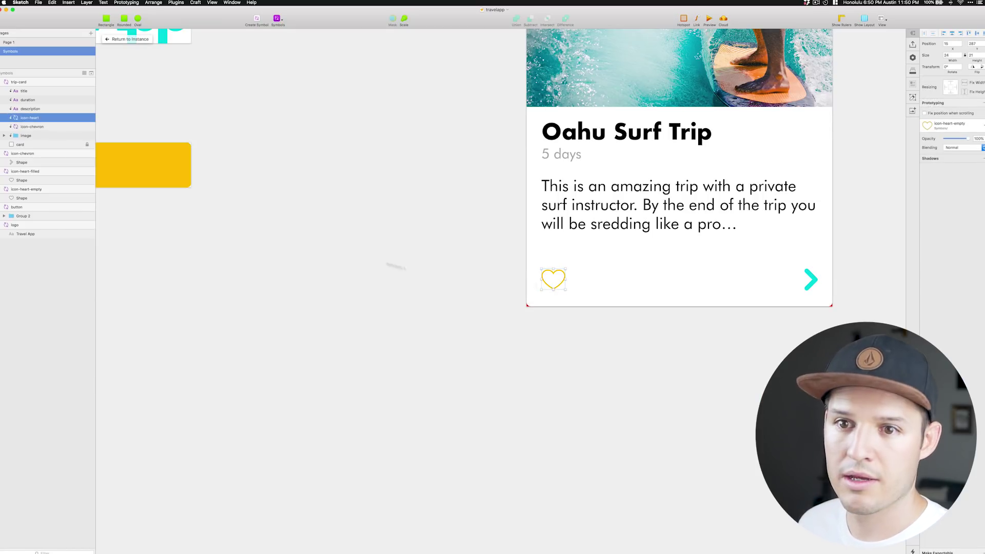
left_click(395, 266)
left_click(12, 44)
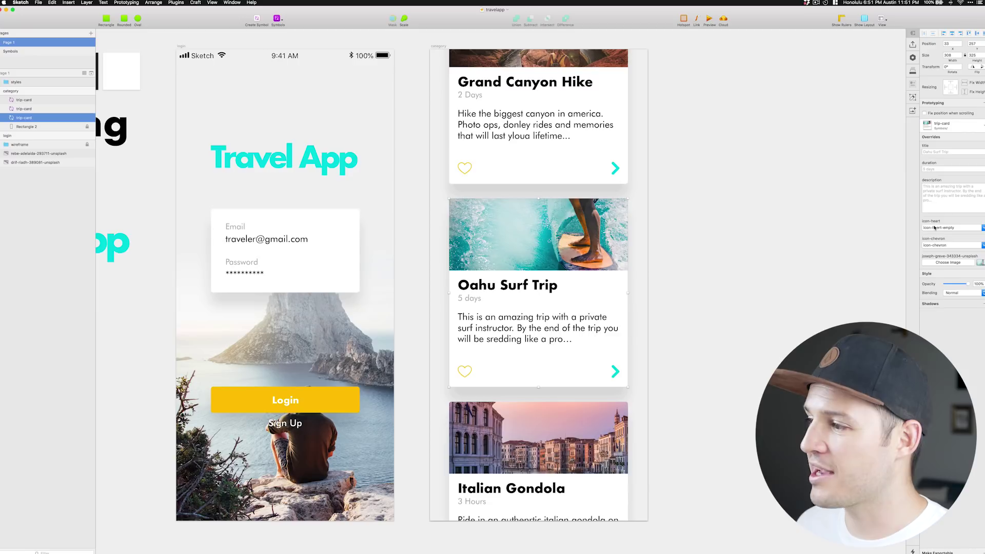
left_click(935, 227)
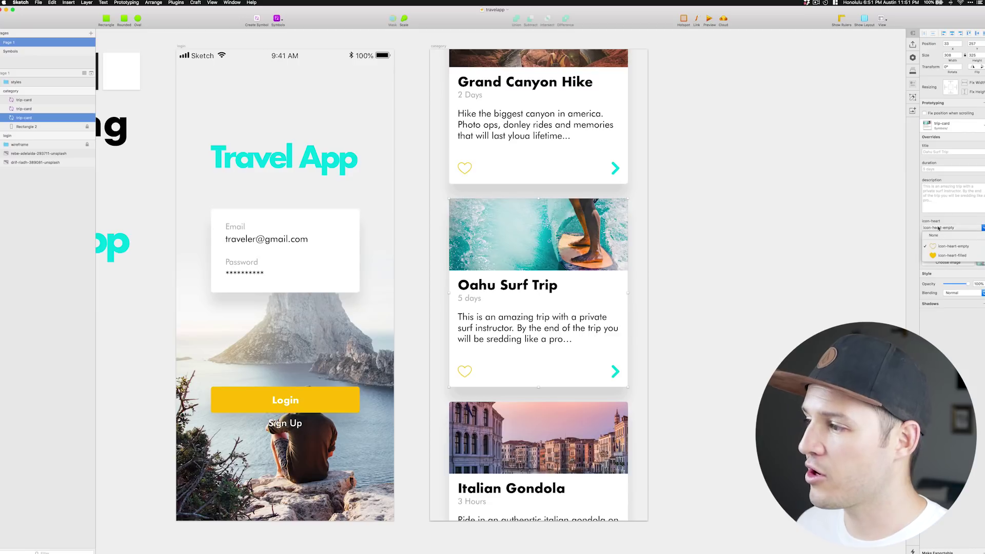
left_click(943, 255)
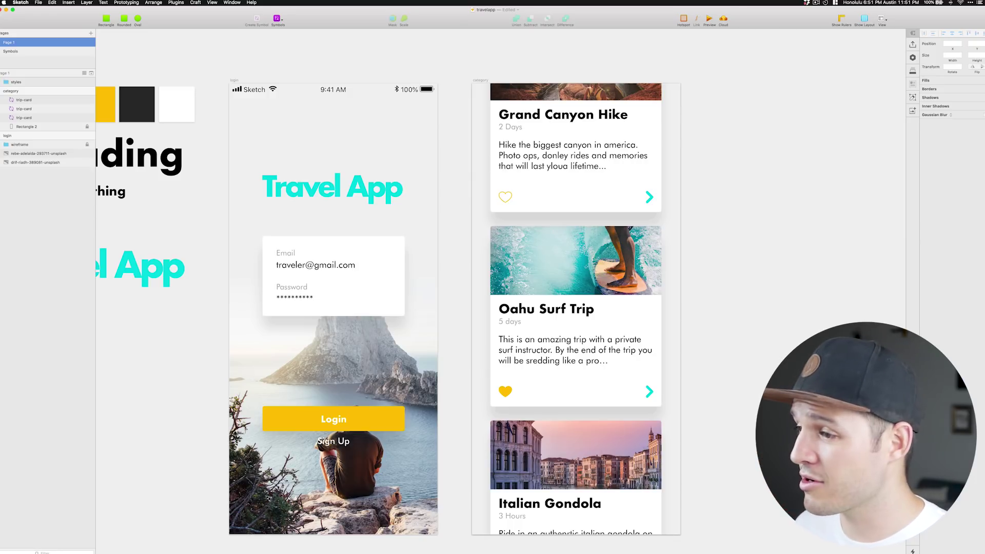
scroll(282, 72, "right", 8)
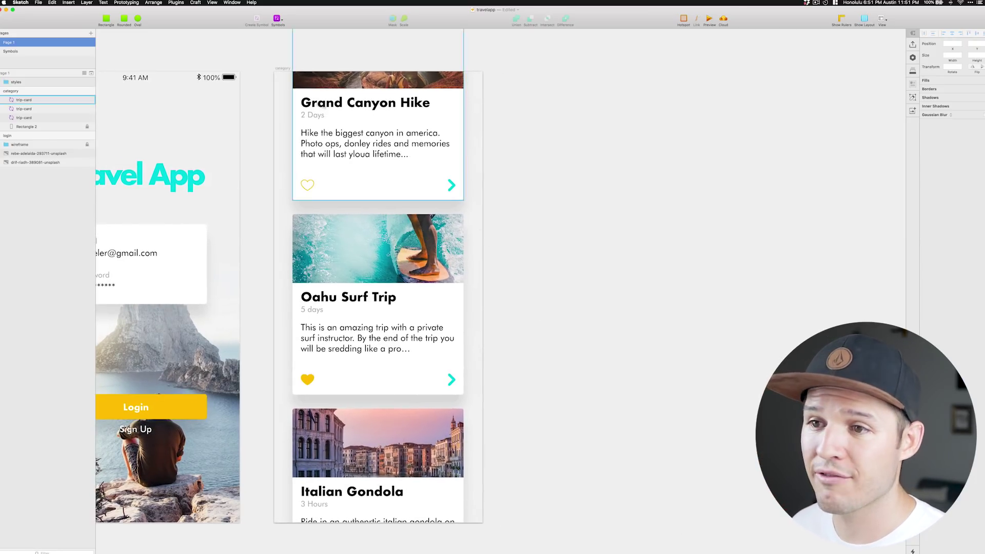
Duplicate the category screen and delete the Grand Canyon and Italian Gondola cards from the copy.
left_click(282, 69)
key("super+d")
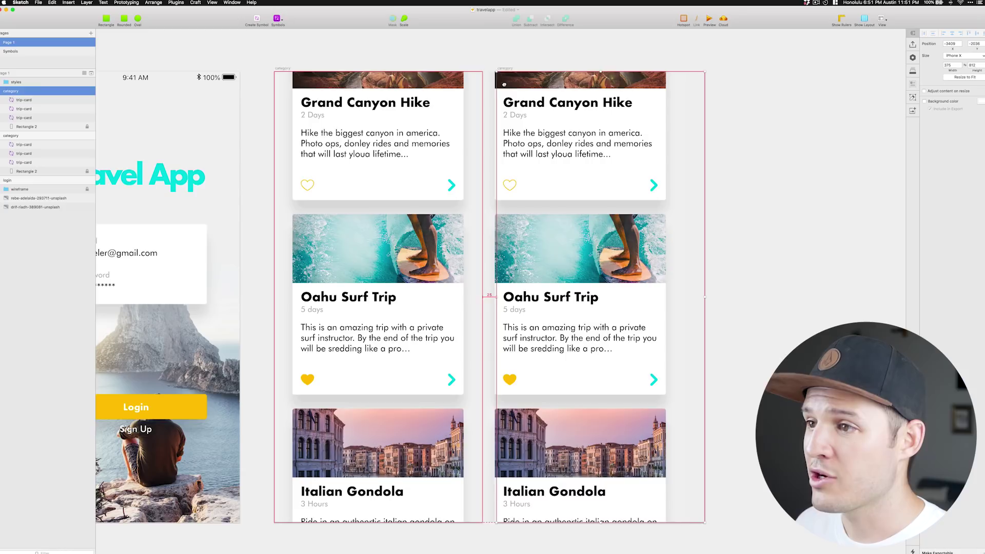
left_click_drag(504, 85, 525, 85)
left_click(566, 93)
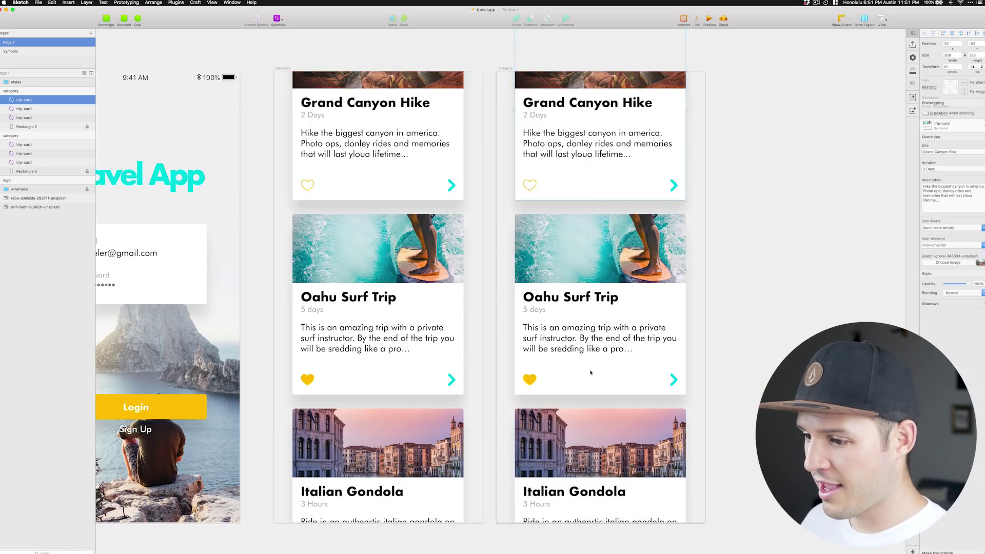
key("BackSpace")
left_click(598, 431)
key("BackSpace")
Rename the copied screen to 'product' and position it right of the category screen.
left_click(505, 68)
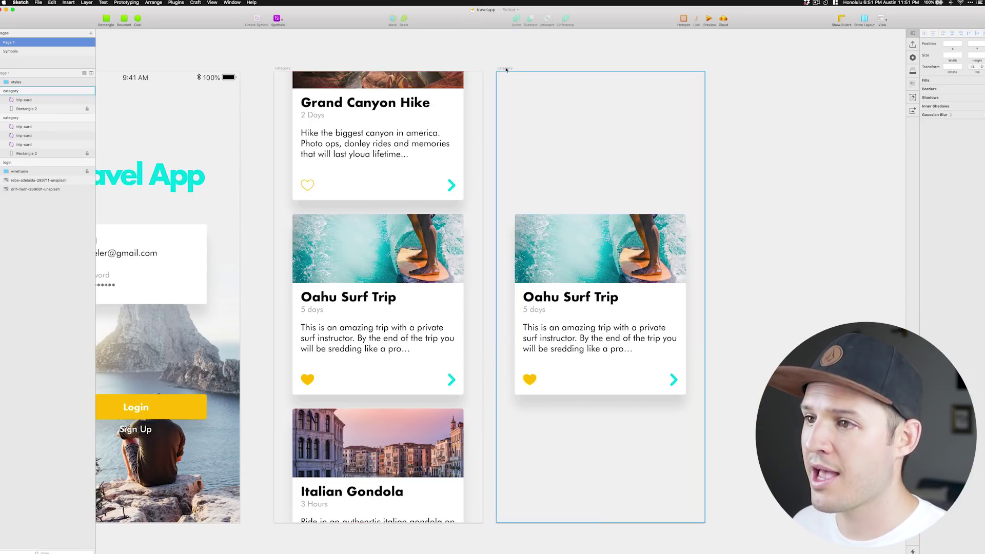
double_click(27, 91)
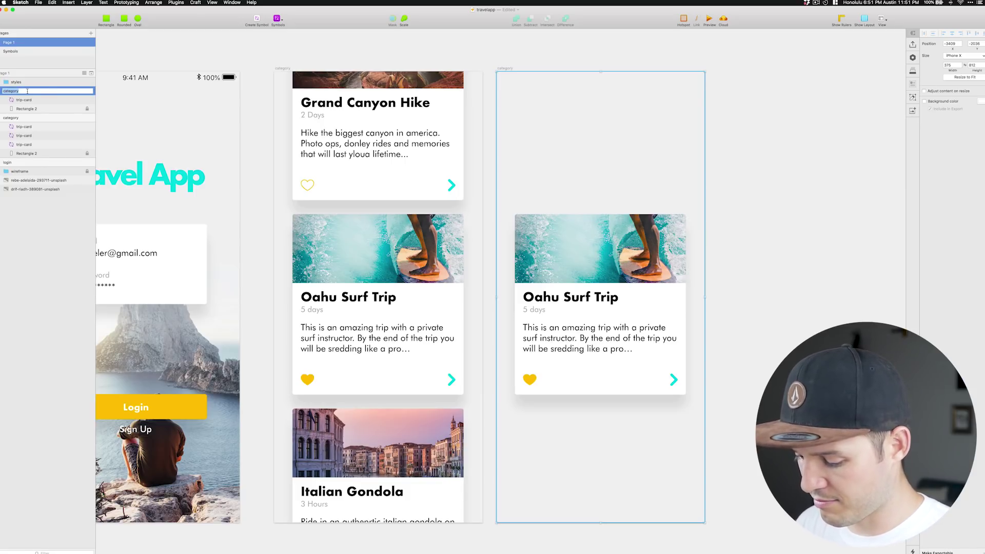
type("product")
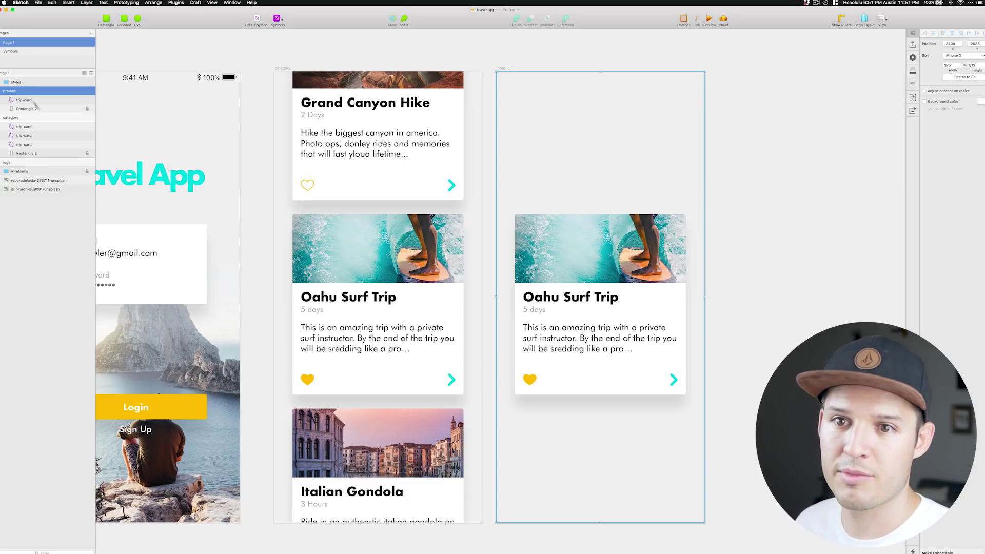
key("Return")
left_click(236, 57)
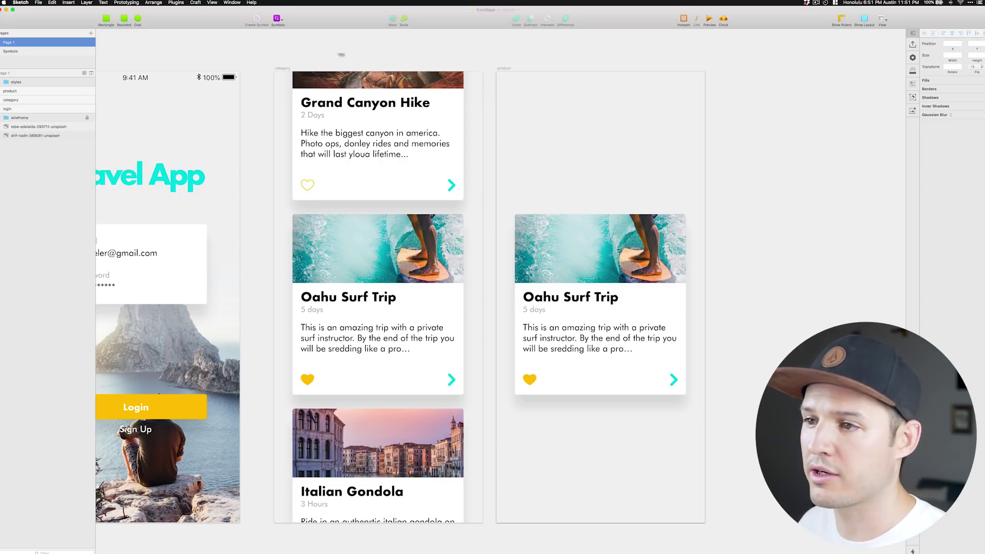
left_click_drag(502, 68, 528, 68)
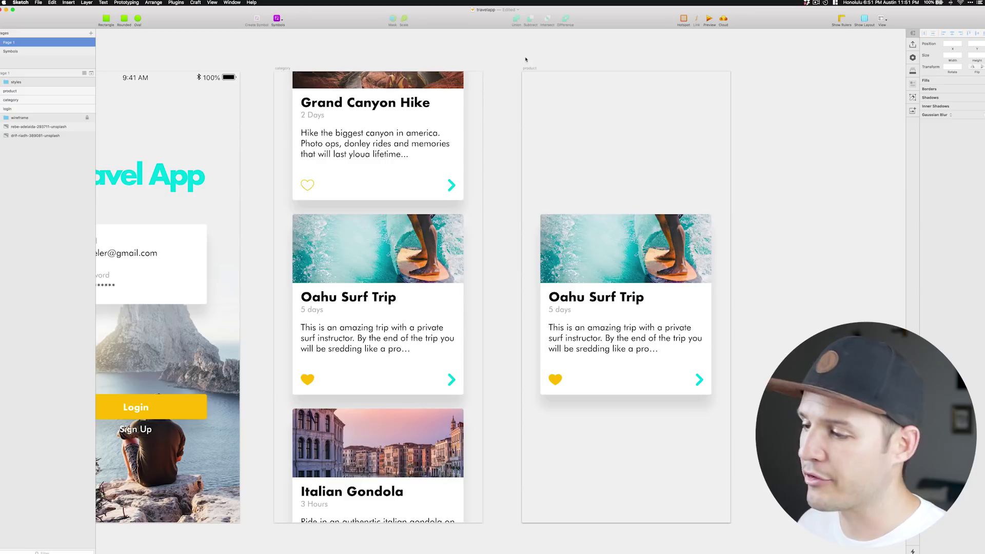
scroll(505, 125, "right", 5)
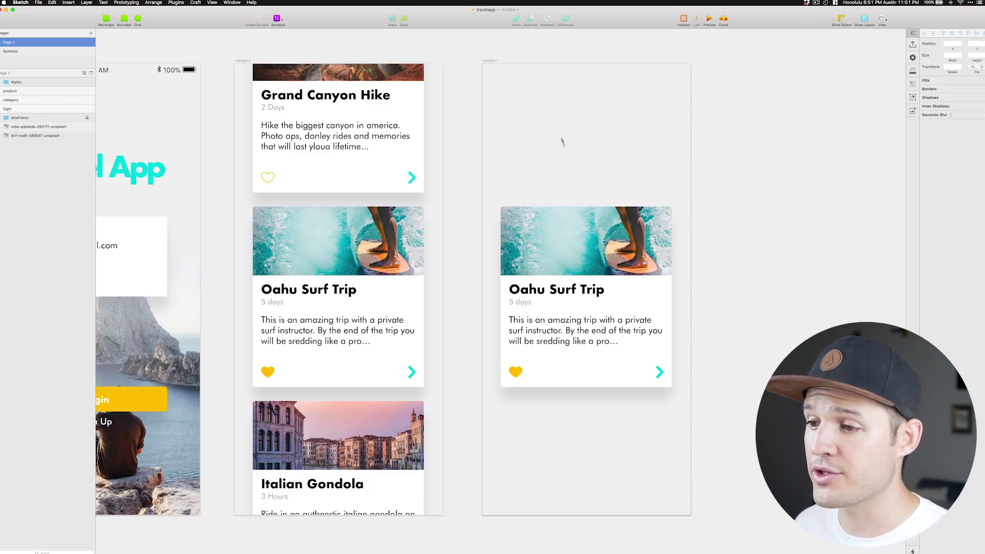
left_click(662, 242)
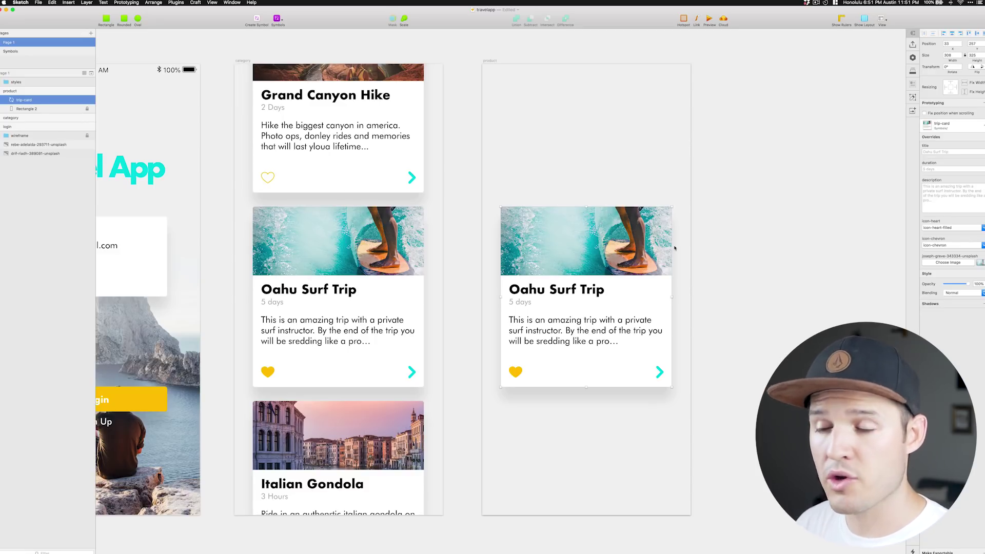
Detach the Oahu card from its symbol and move its layers out of the group.
right_click(674, 248)
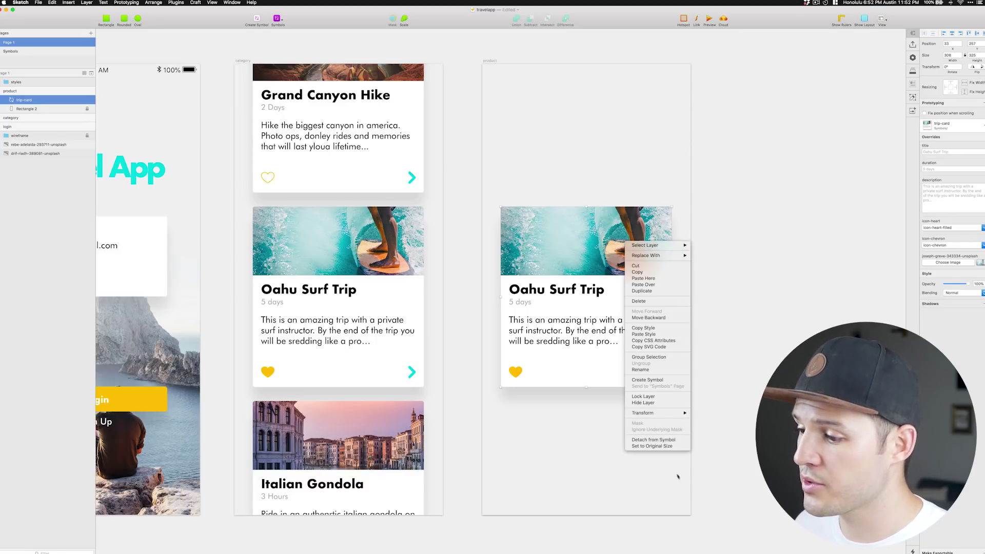
left_click(670, 440)
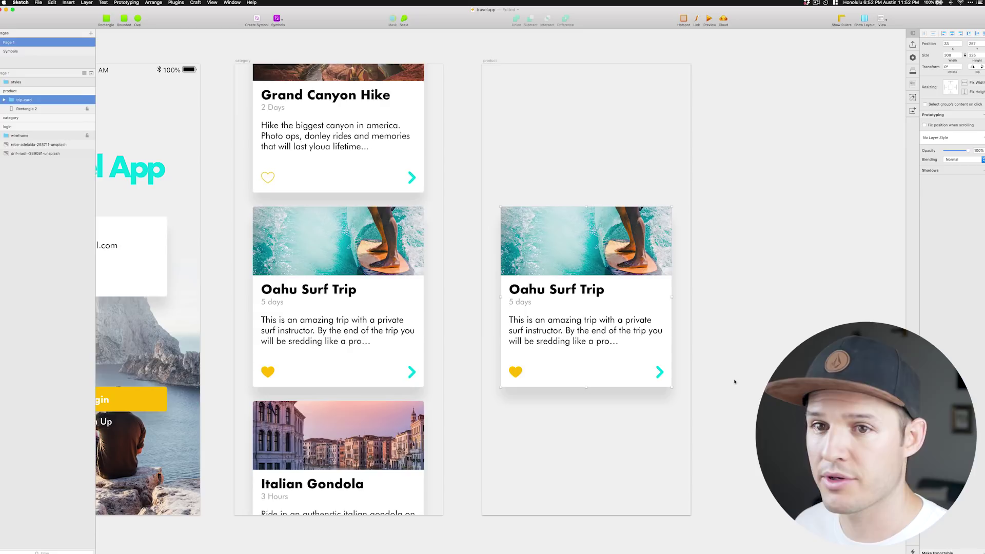
double_click(588, 290)
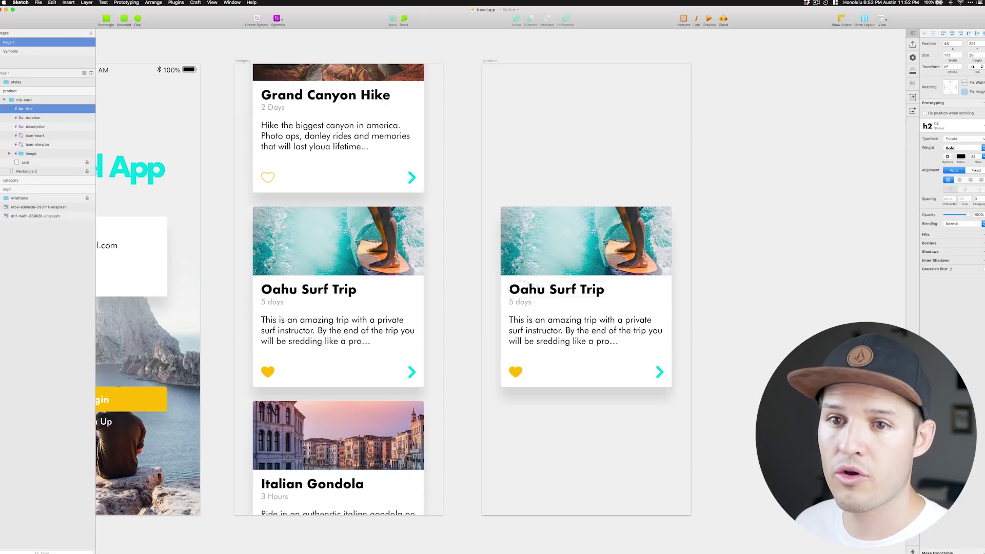
left_click(40, 162, "shift")
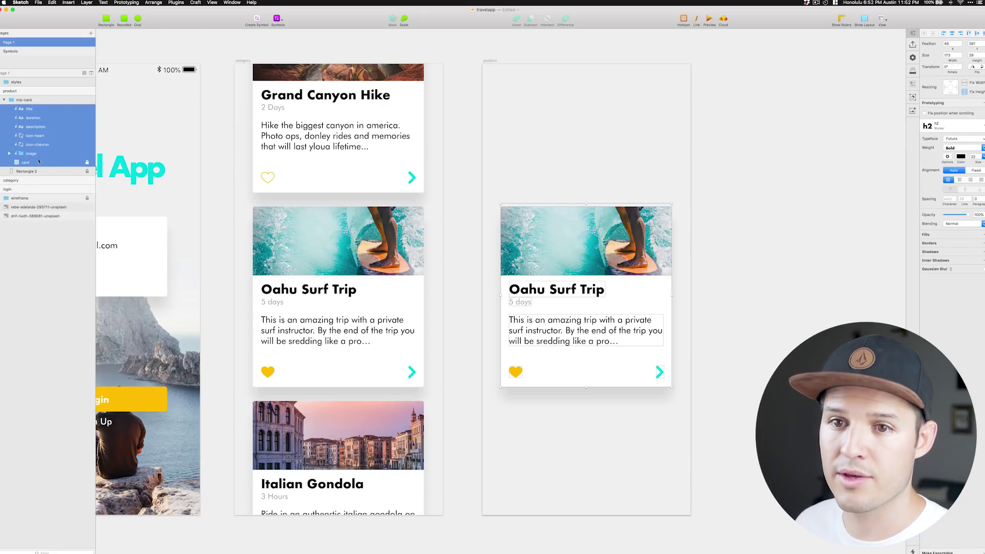
left_click_drag(33, 109, 28, 95)
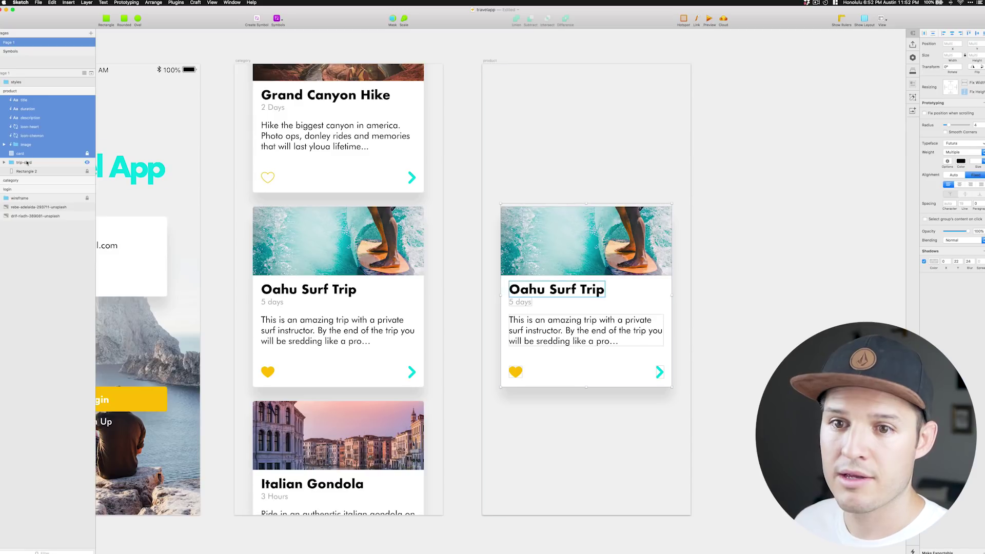
key("BackSpace")
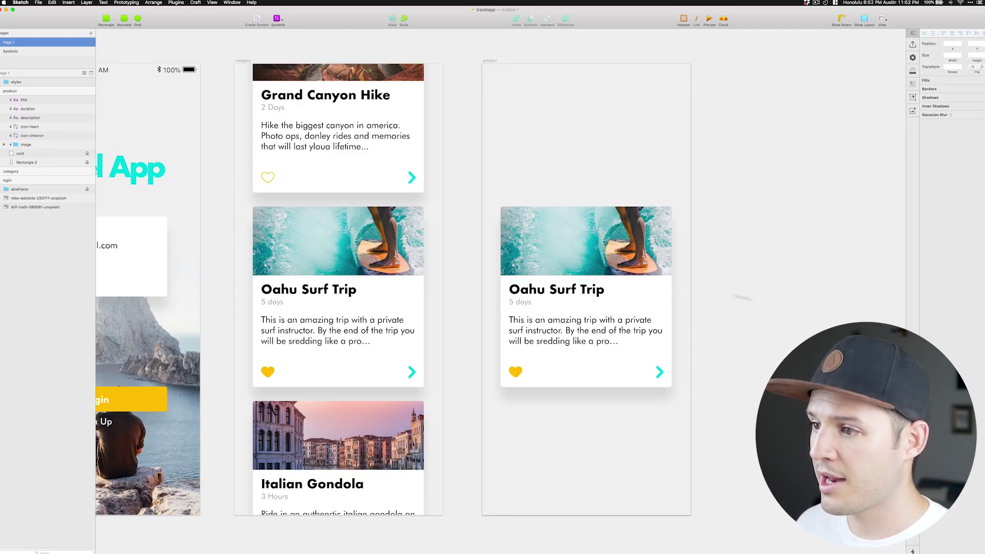
Delete the card's white background and stretch the surf photo full-width across the top.
left_click_drag(619, 259, 601, 131)
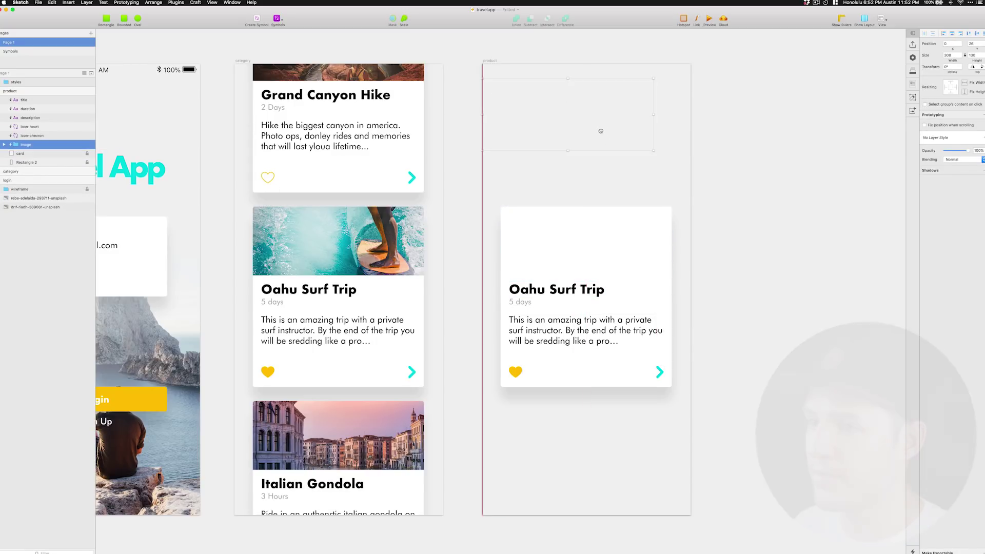
left_click(21, 153)
left_click(27, 162, "shift")
key("BackSpace")
left_click(31, 163)
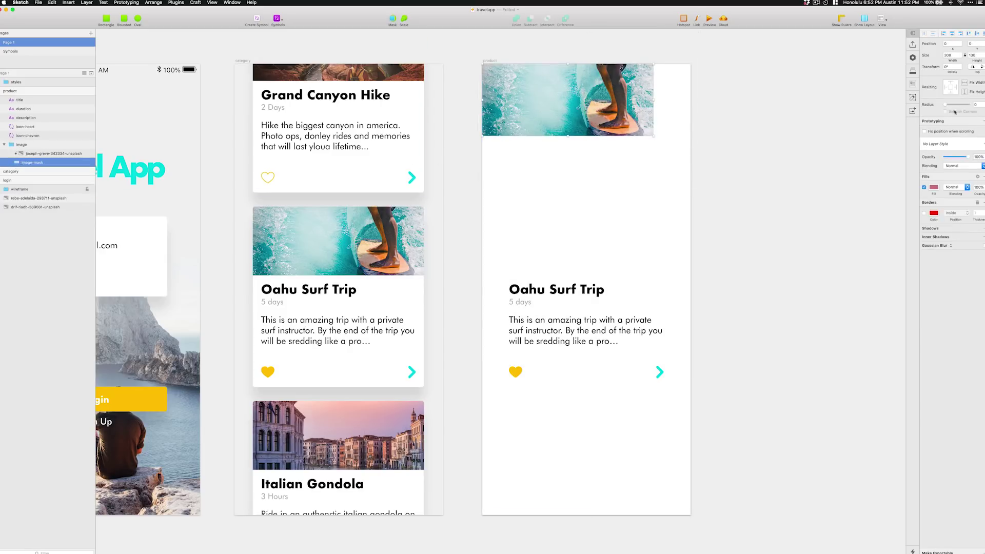
left_click_drag(568, 136, 586, 218)
Group the circle and triangle into a play button, add the back chevron, and fill placeholder description.
left_click(458, 189)
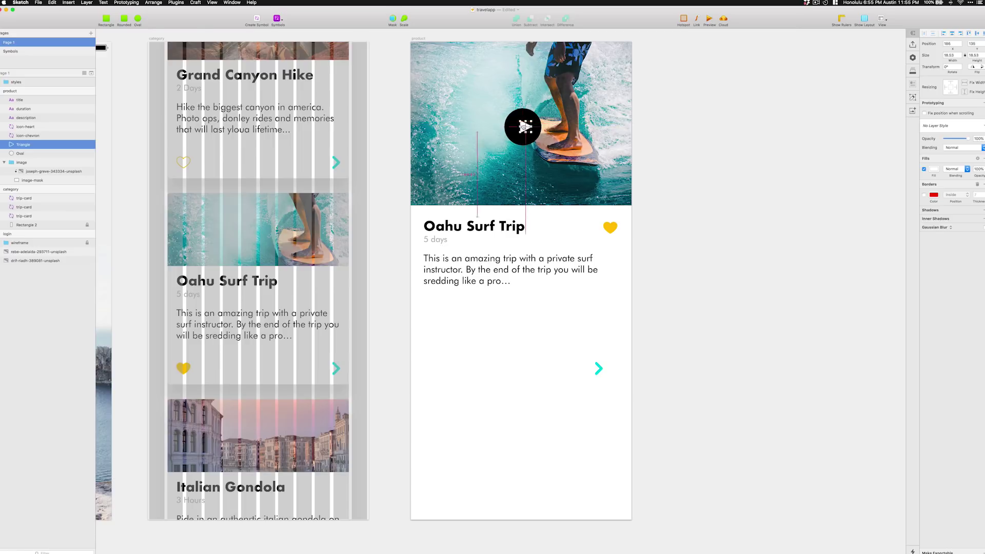
scroll(507, 218, "up", 5)
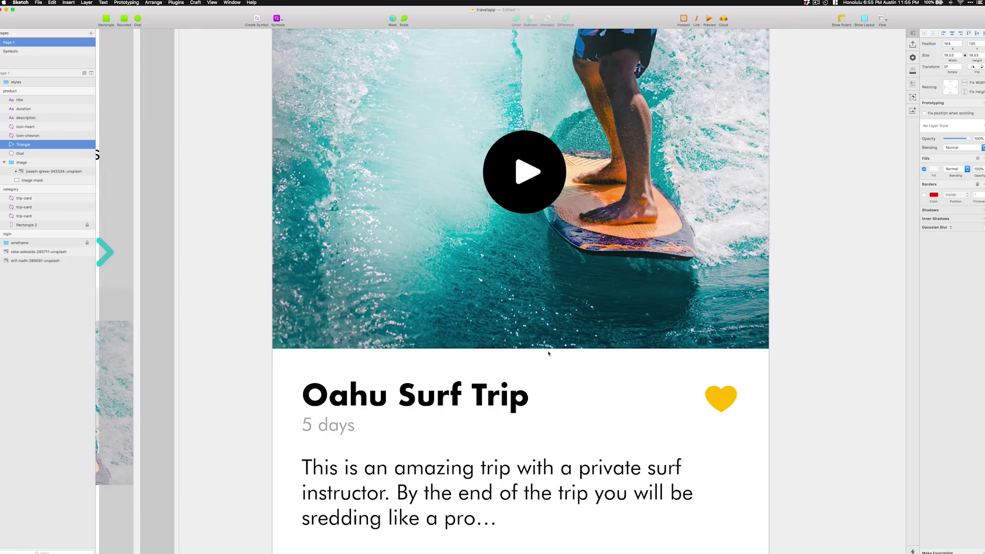
scroll(507, 219, "down", 4)
key("super+g")
left_click(257, 23)
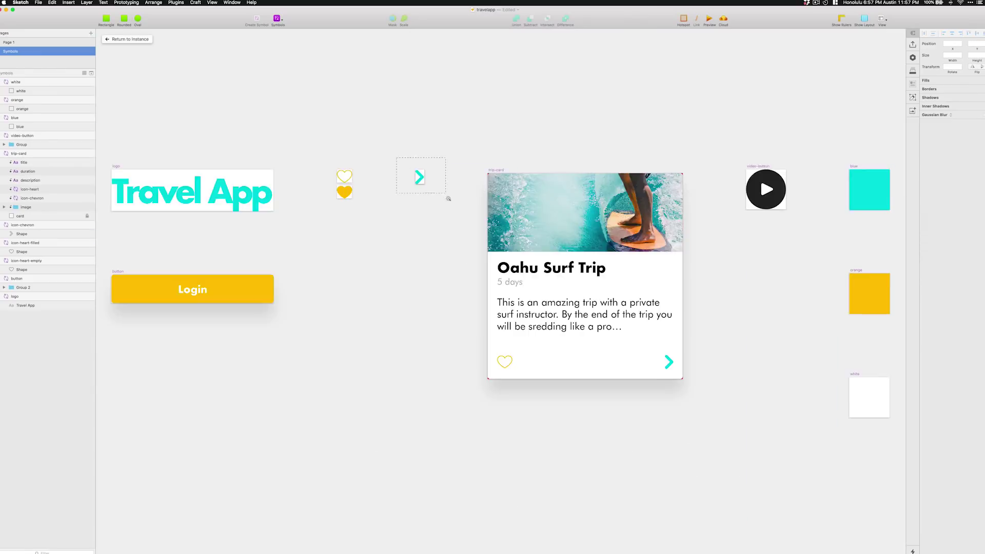
left_click_drag(446, 193, 446, 193)
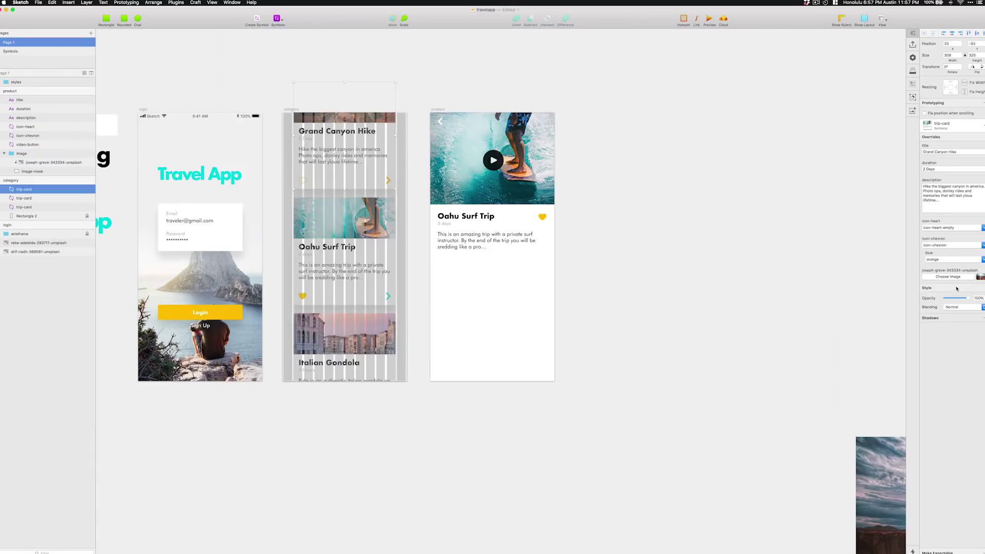
left_click(443, 292)
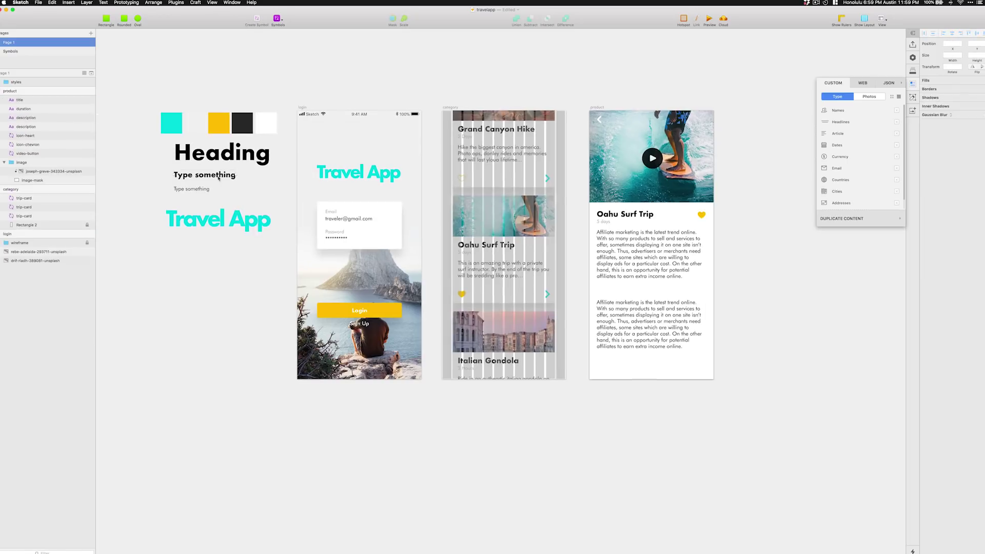
Turn the copied title into a teal Features heading and write its bullet list.
left_click(952, 126)
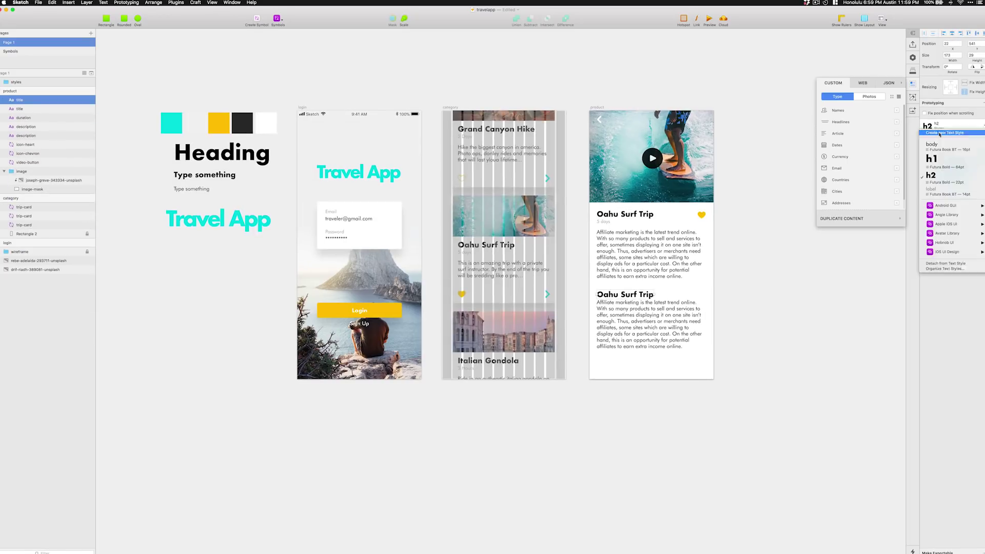
left_click(962, 157)
left_click(934, 286)
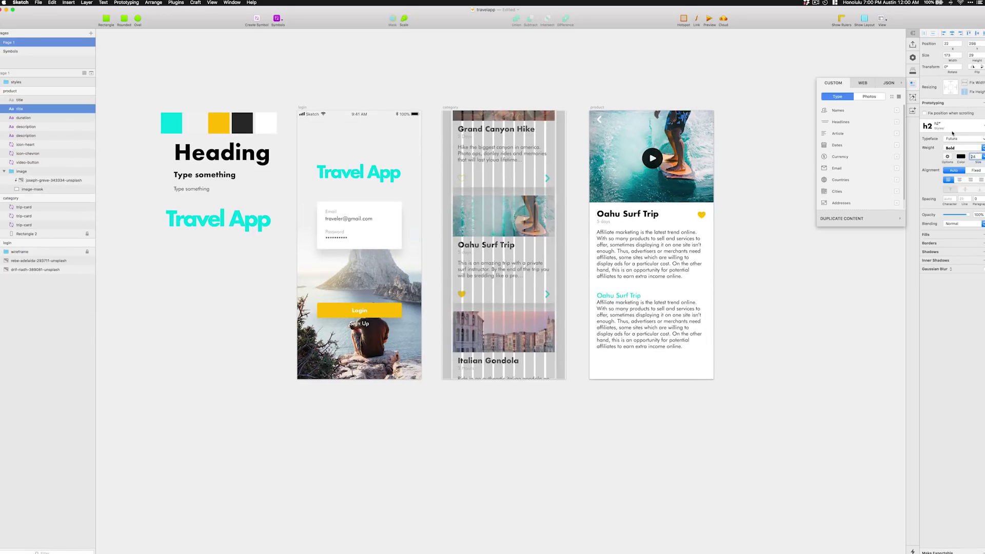
left_click(649, 324)
key("Return")
type("Awesa")
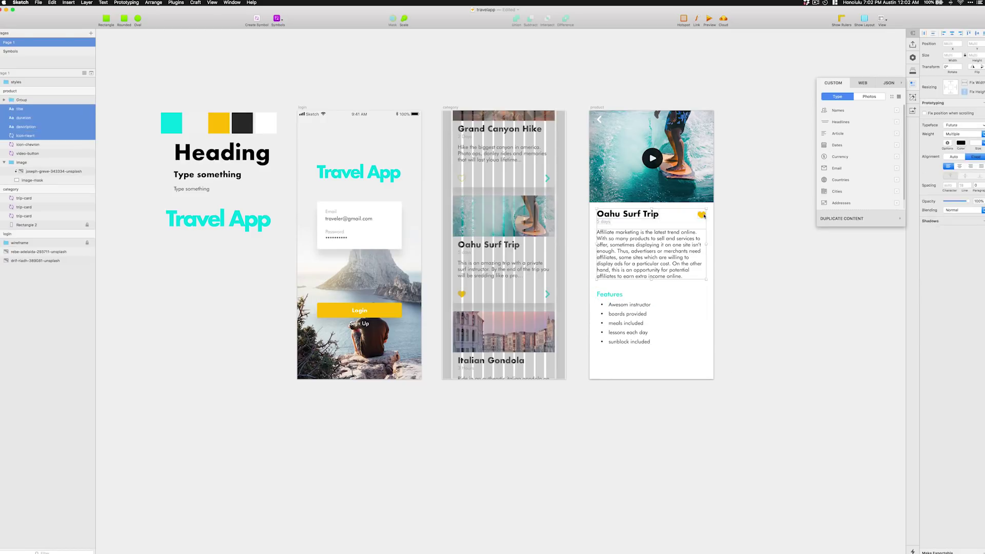
Add a Friends heading with five grouped avatars, a Book Now button and a $599 price.
key("super+d")
double_click(609, 355)
type("Friends")
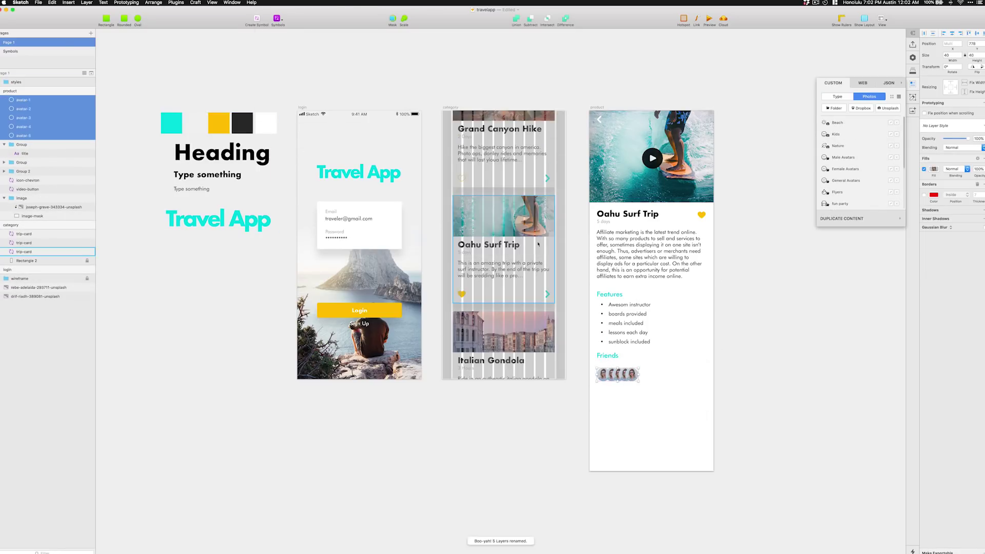
key("super+g")
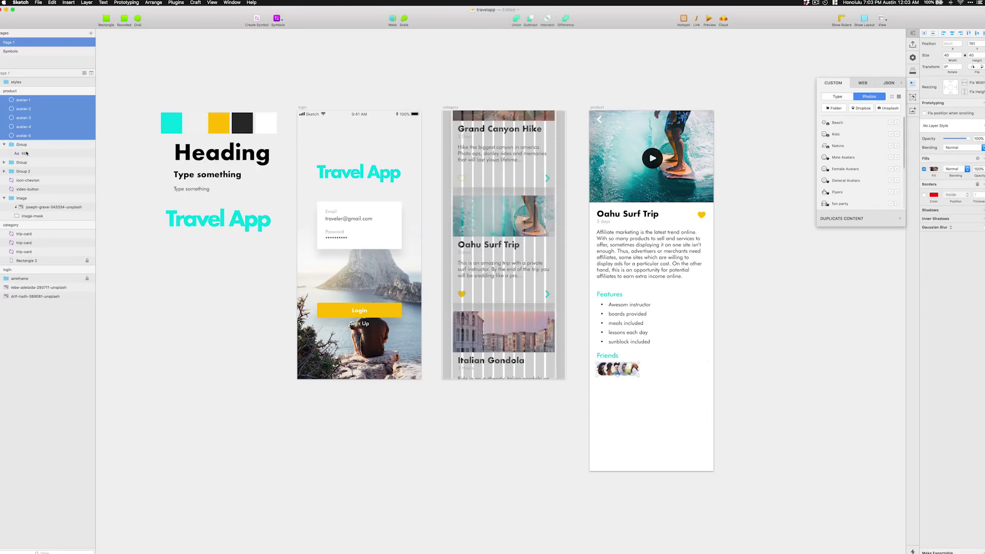
left_click(651, 419)
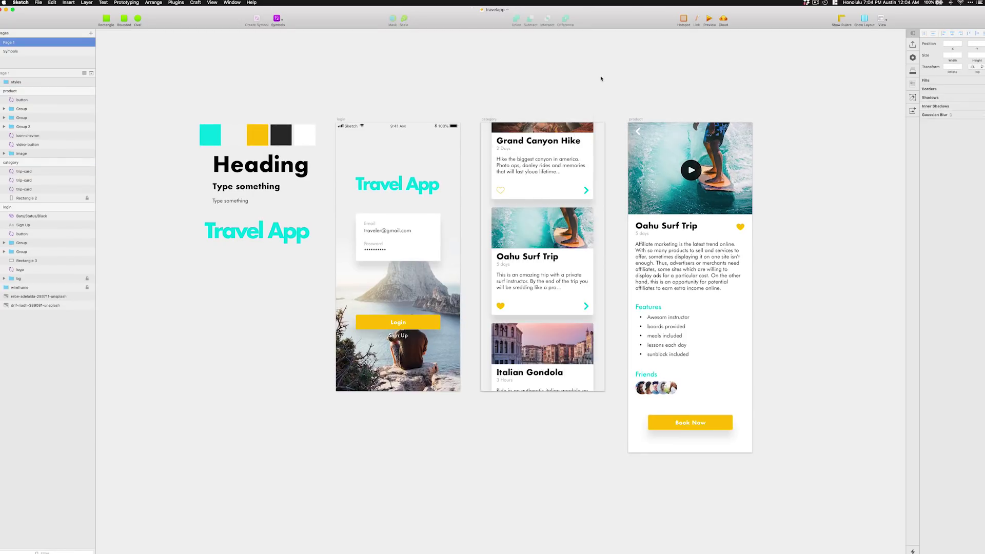
type("$599")
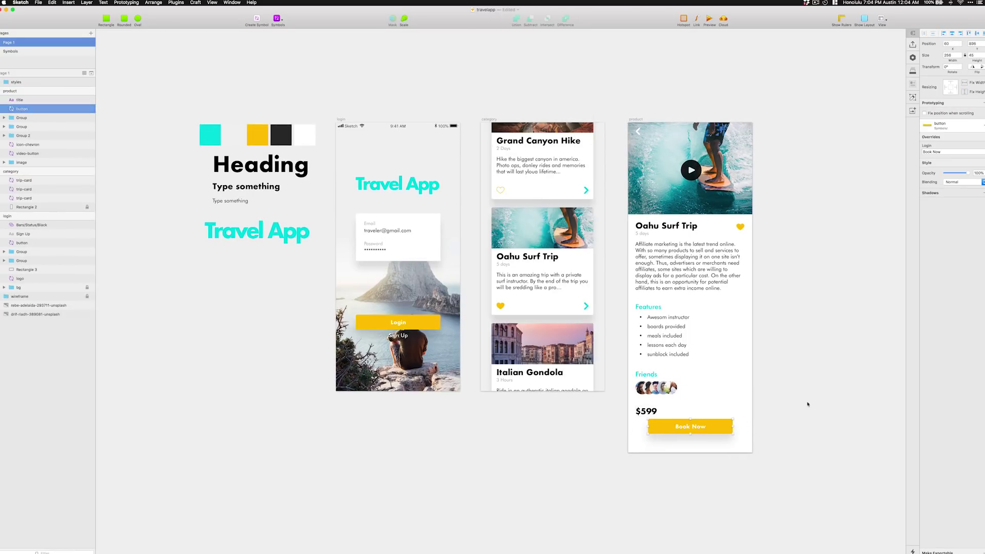
left_click_drag(686, 423, 686, 394)
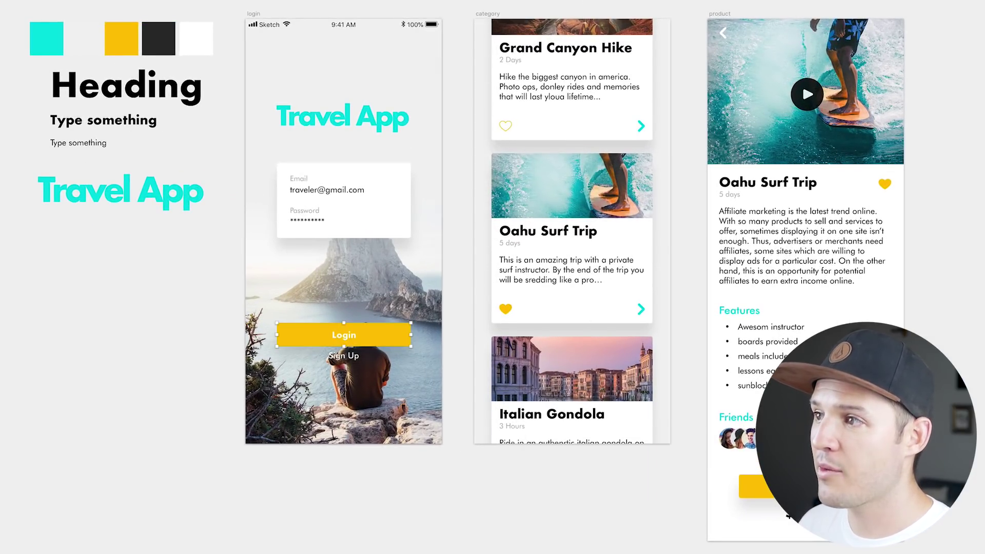
Link the Login button to the category screen.
key("w")
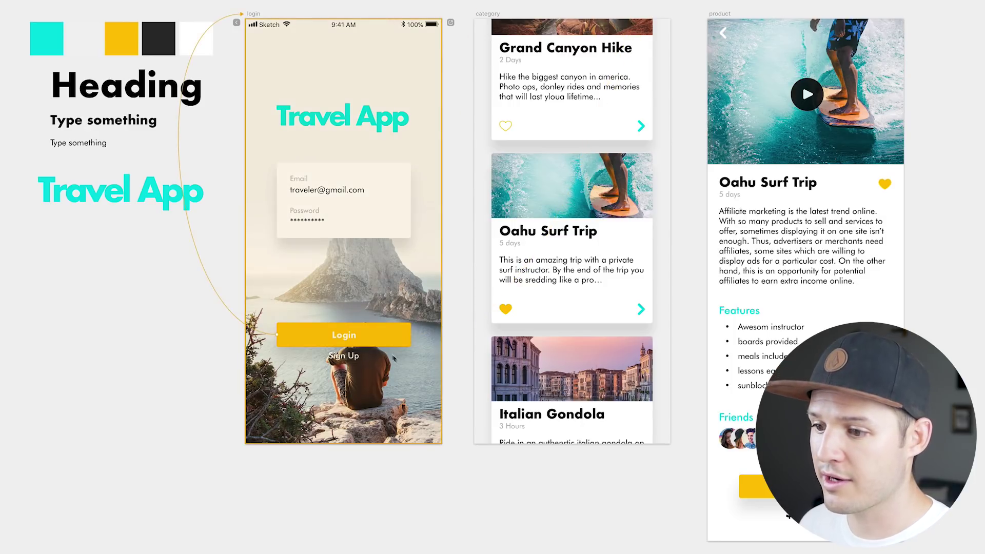
left_click(594, 19)
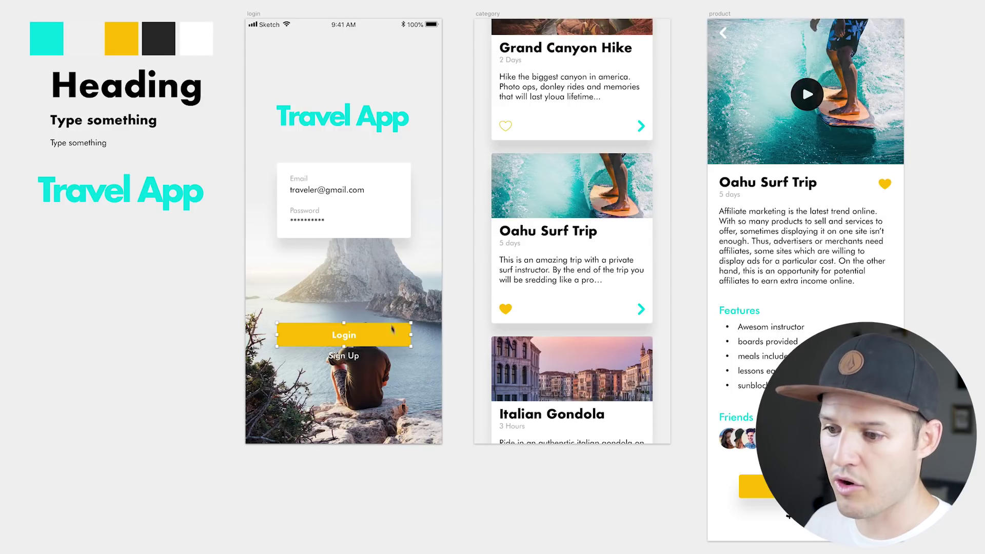
key("w")
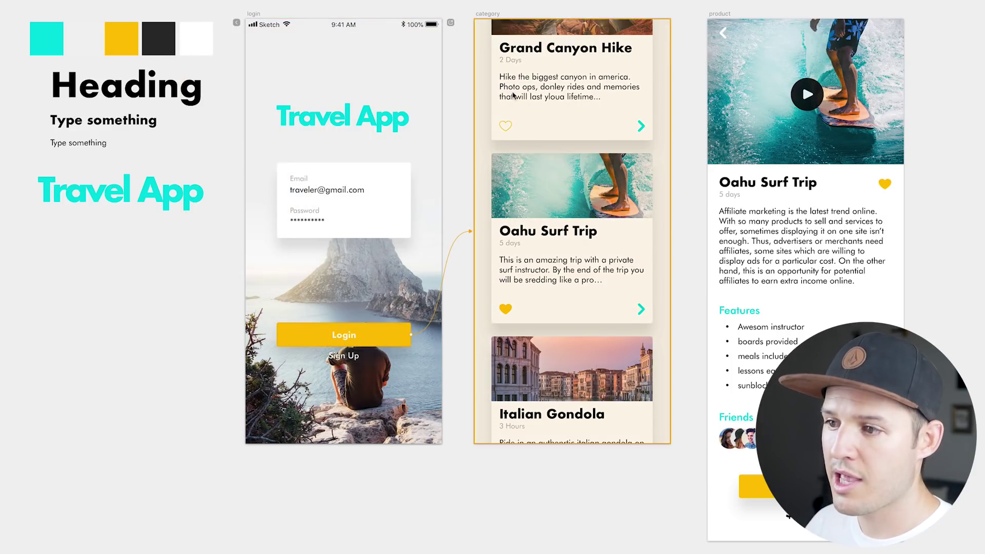
left_click(513, 95)
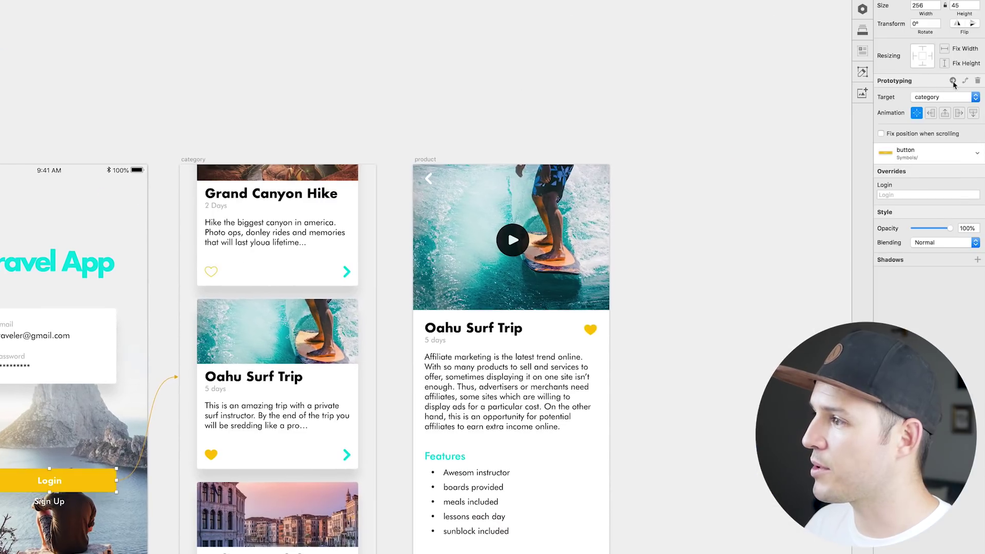
left_click(954, 82)
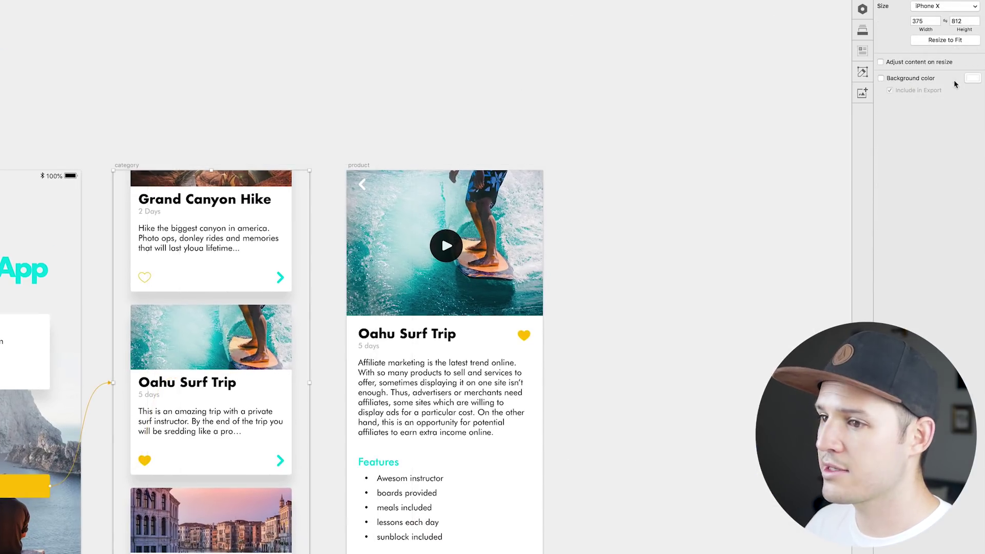
left_click(26, 493)
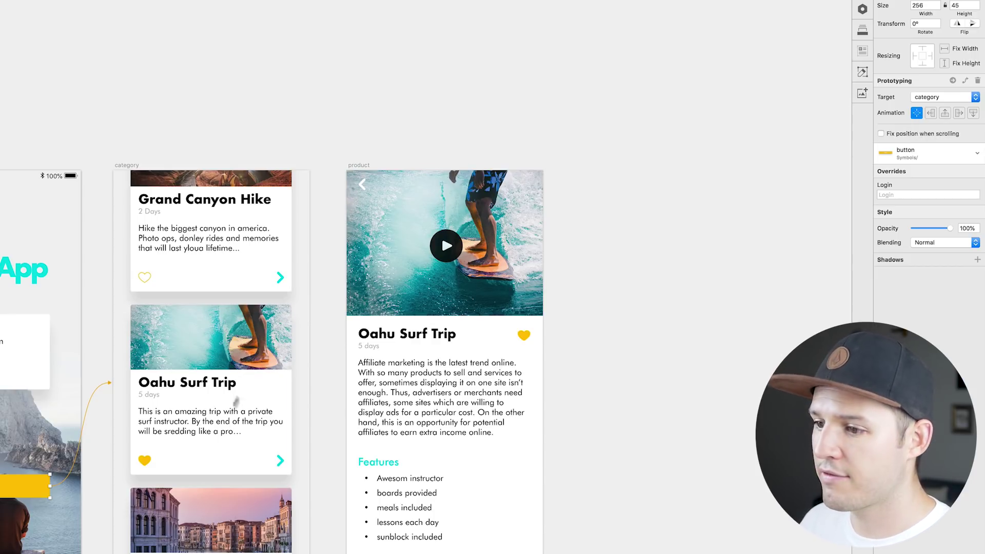
Link the Oahu Surf Trip card to the product screen with a slide-up-from-bottom transition.
left_click(211, 370)
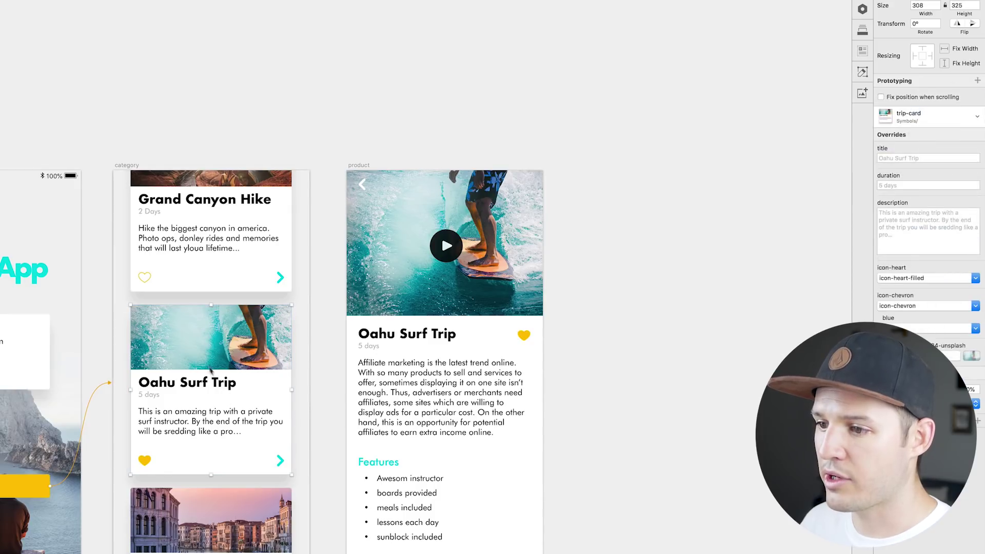
key("w")
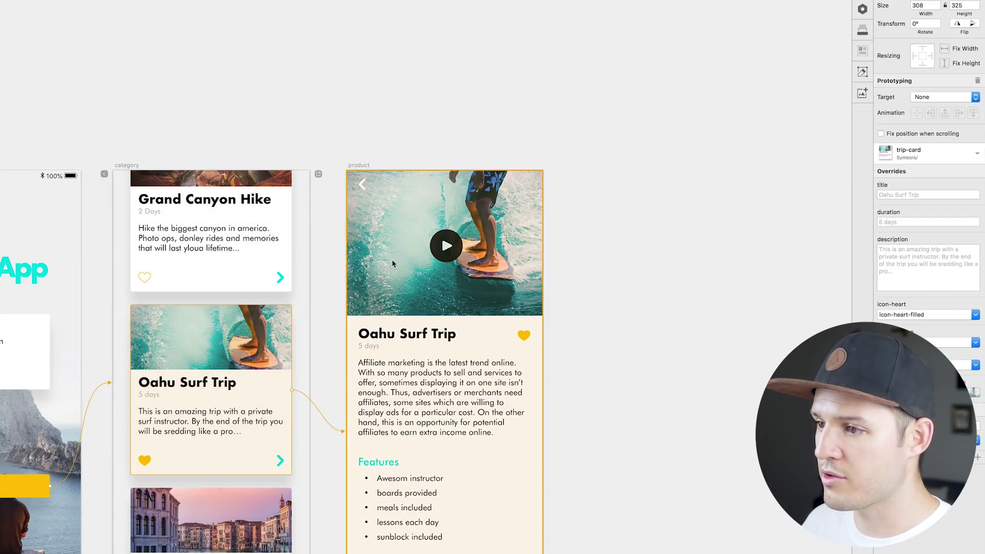
left_click(396, 266)
left_click(931, 113)
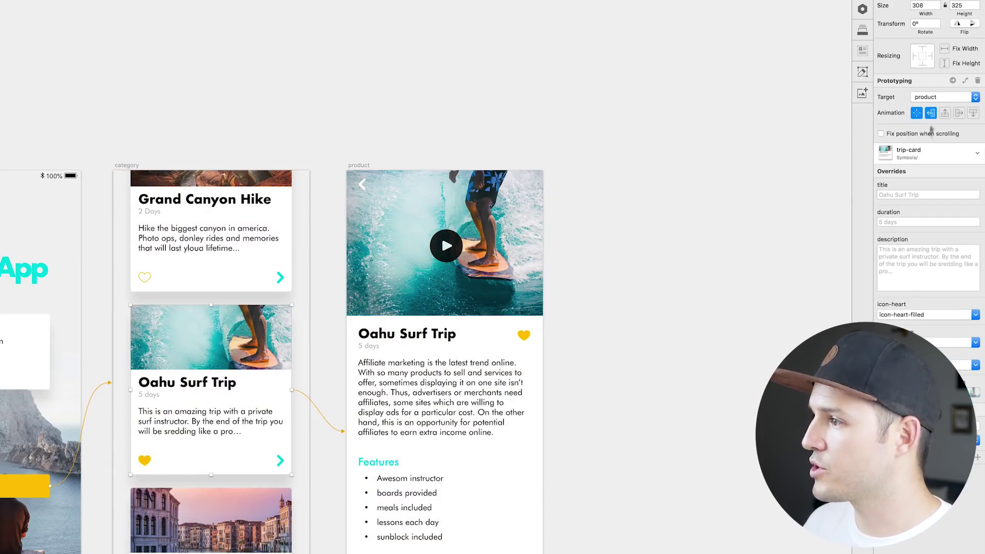
left_click(946, 113)
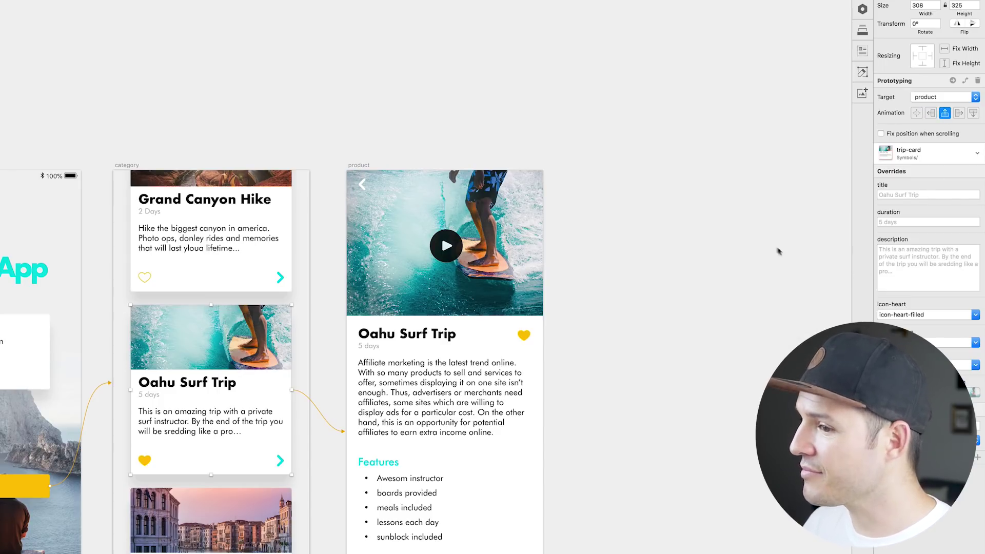
left_click(745, 244)
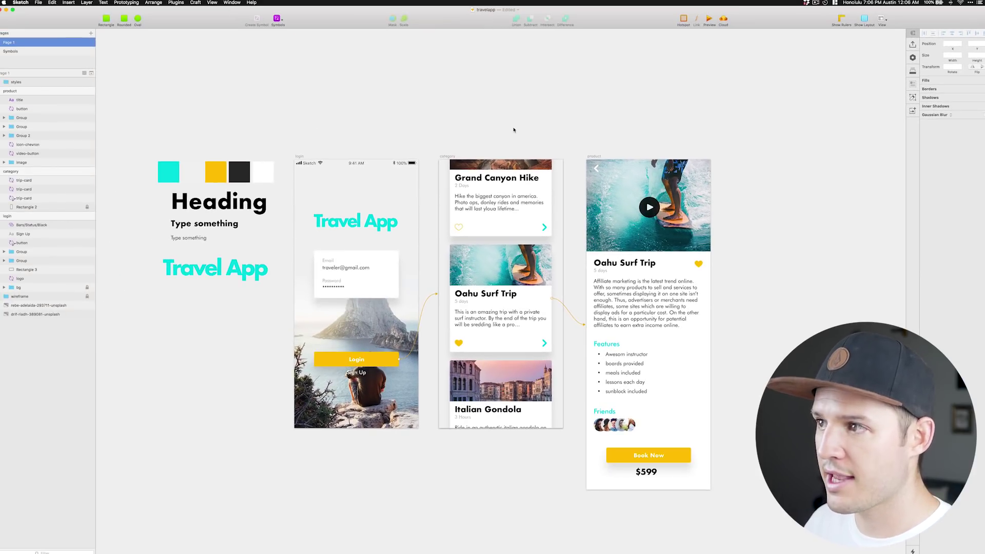
left_click(709, 20)
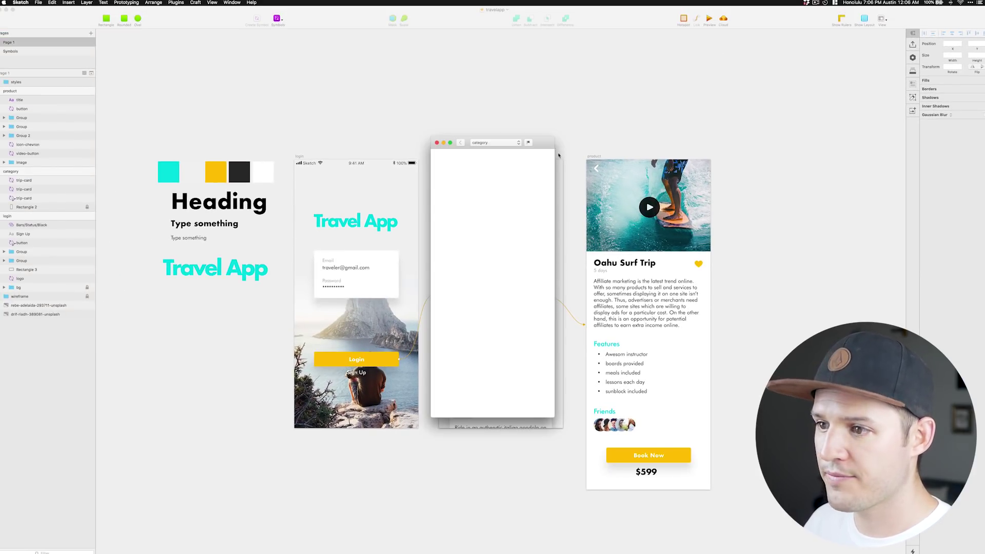
left_click(519, 142)
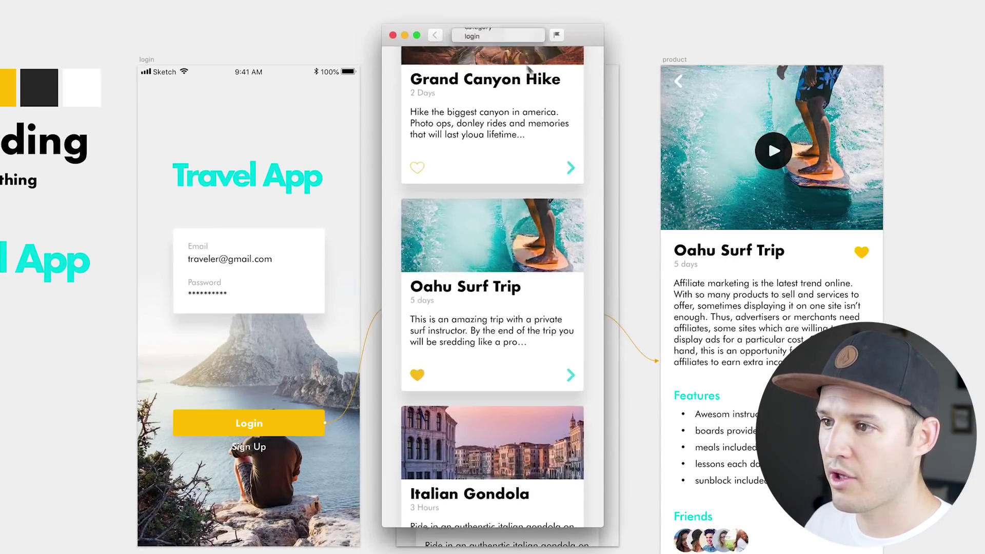
left_click(523, 36)
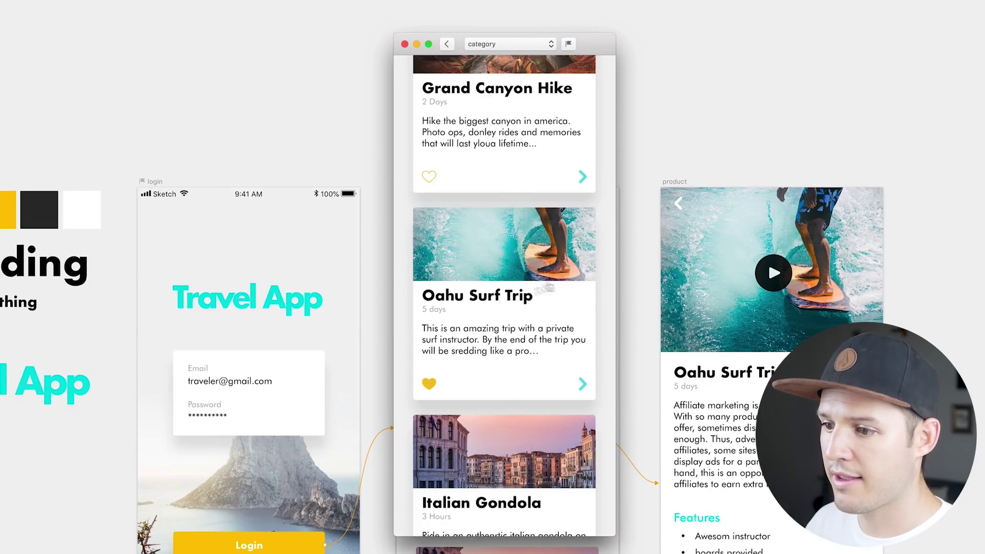
left_click(499, 306)
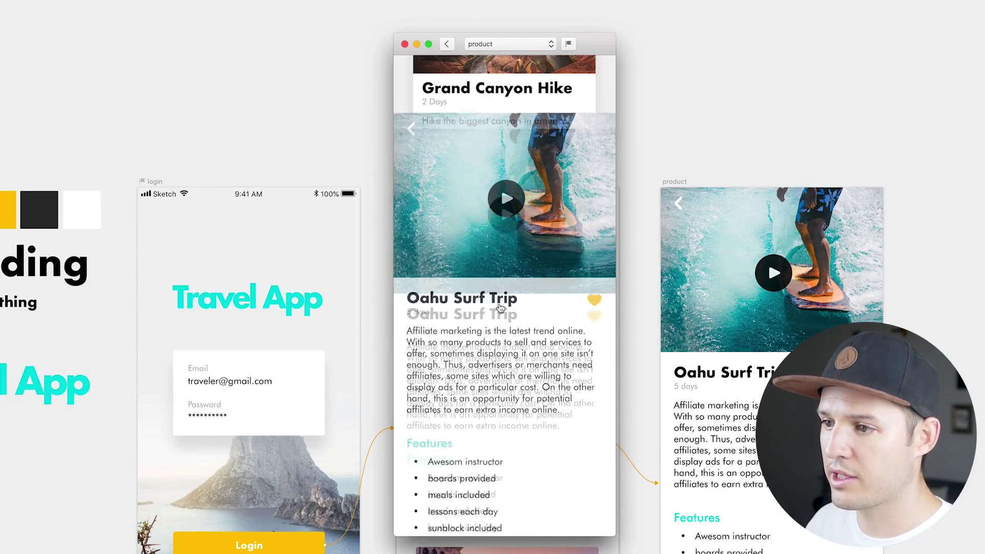
scroll(503, 313, "down", 4)
scroll(503, 313, "up", 2)
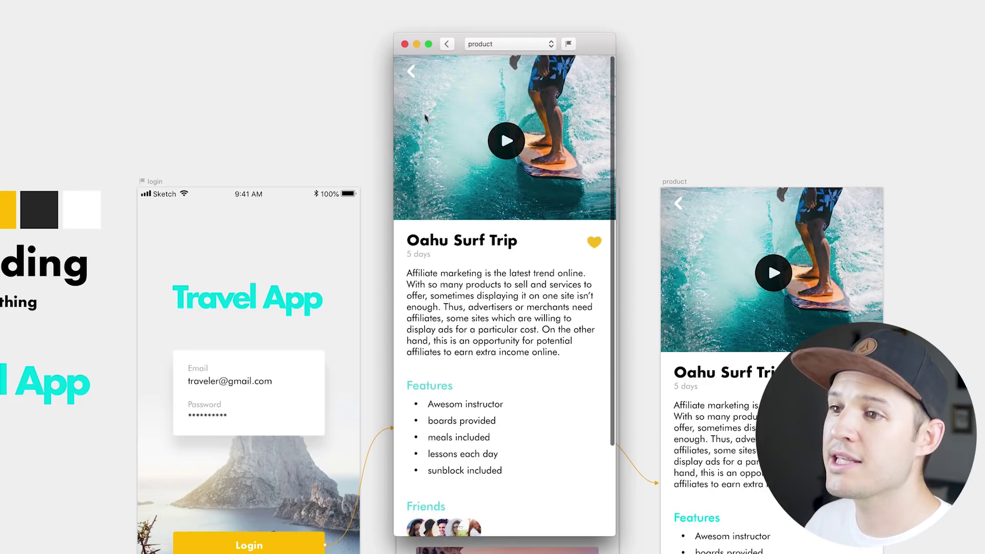
left_click(405, 44)
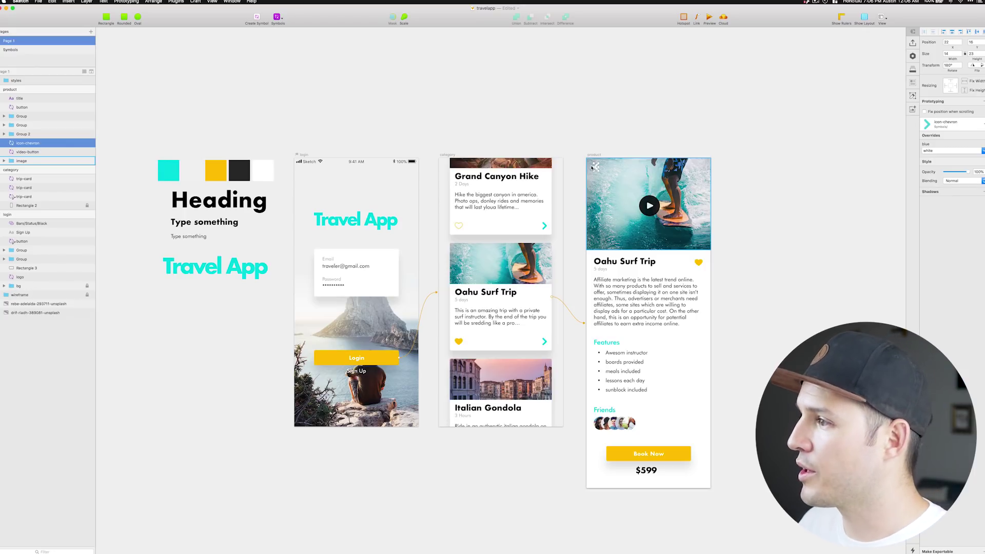
Link the product screen's back chevron with target Previous Artboard.
left_click_drag(593, 168, 718, 161)
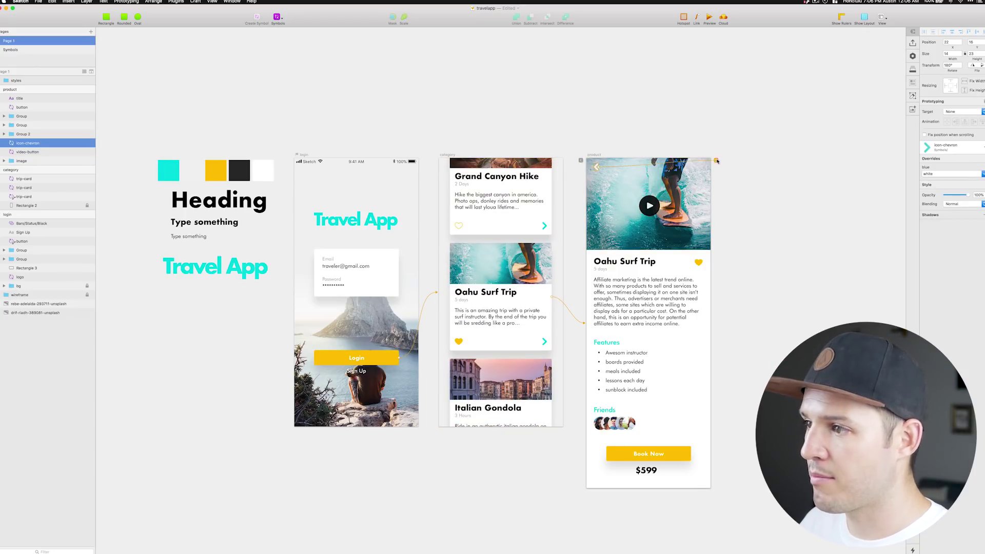
left_click_drag(555, 162, 581, 161)
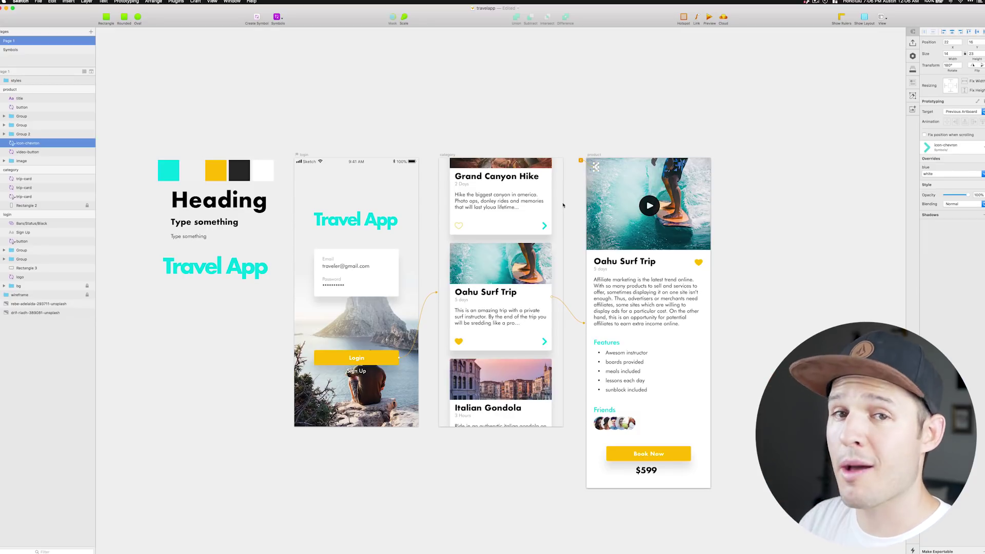
left_click(596, 155)
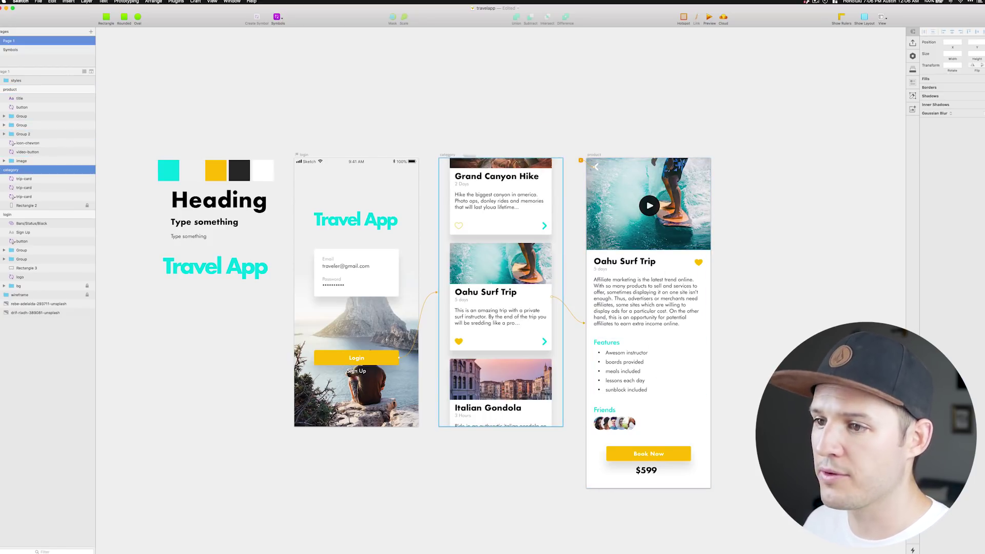
left_click(449, 155)
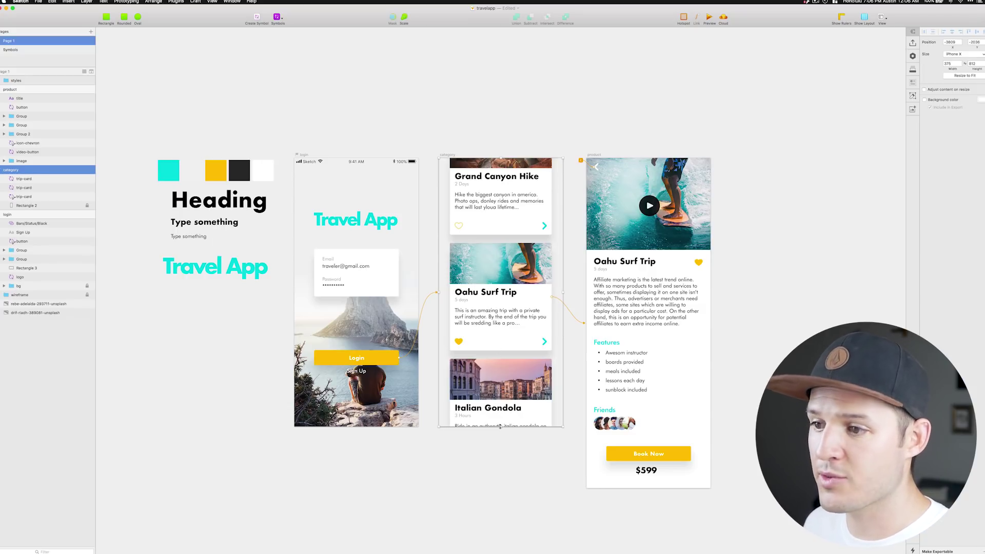
Make the category artboard taller and stretch its background rectangle to match.
left_click_drag(500, 426, 503, 490)
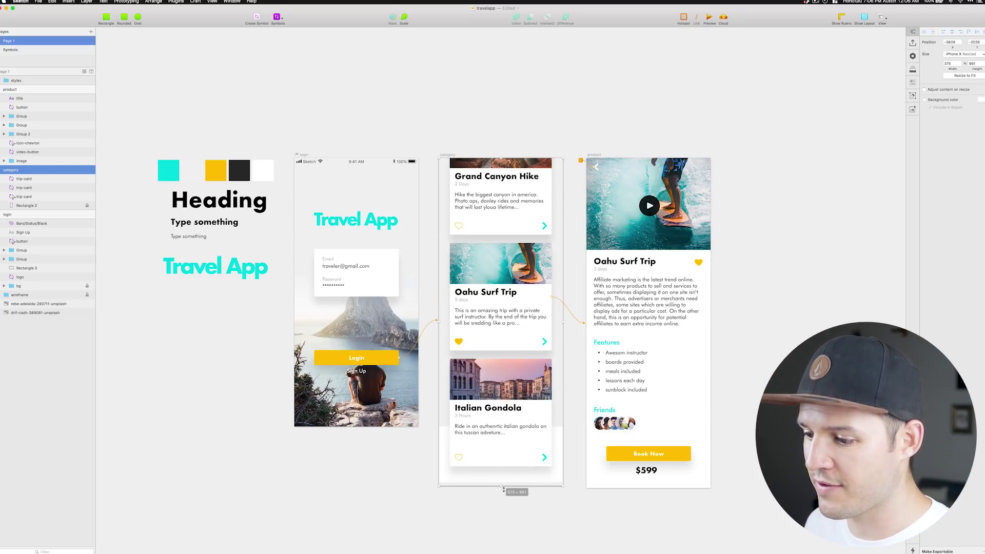
left_click(562, 422)
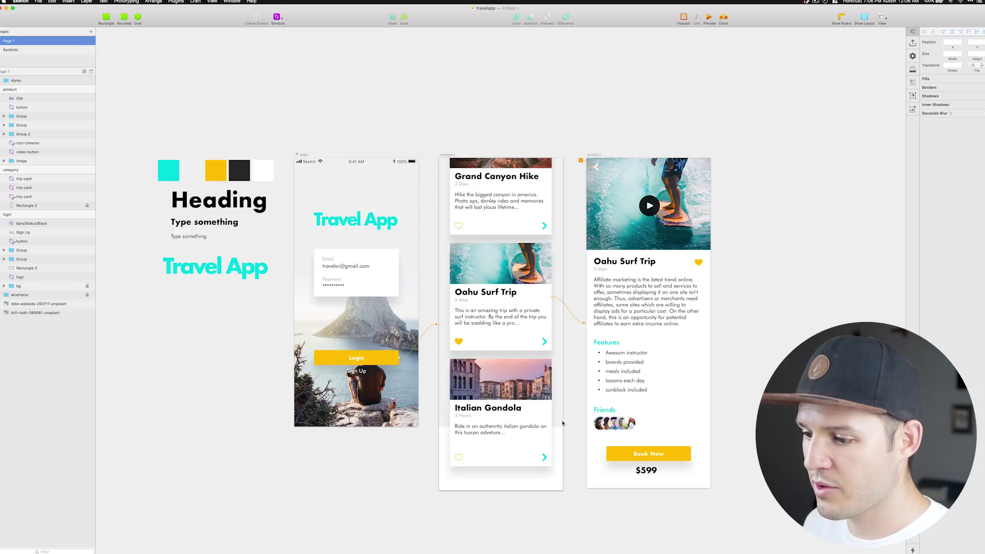
left_click(533, 431)
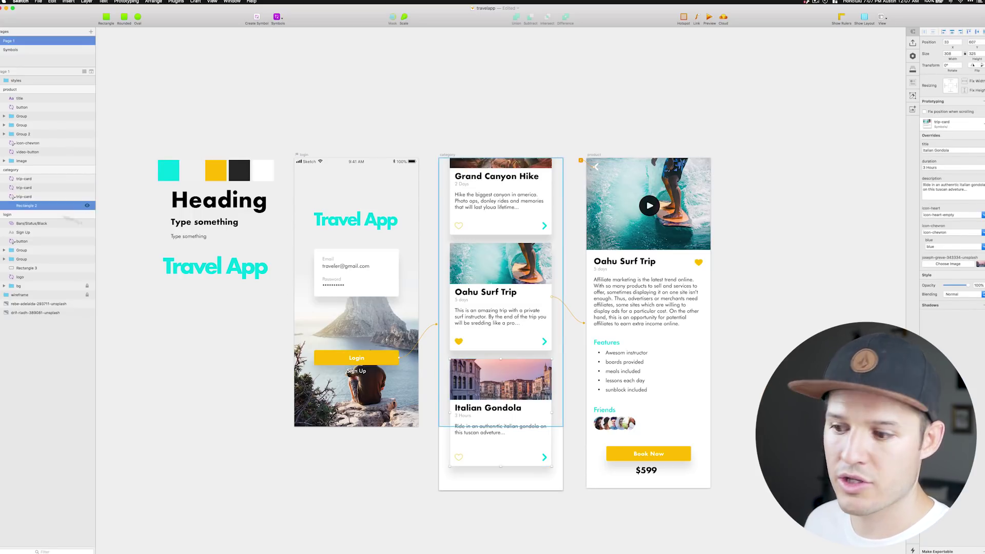
left_click_drag(500, 428, 500, 490)
left_click(498, 493)
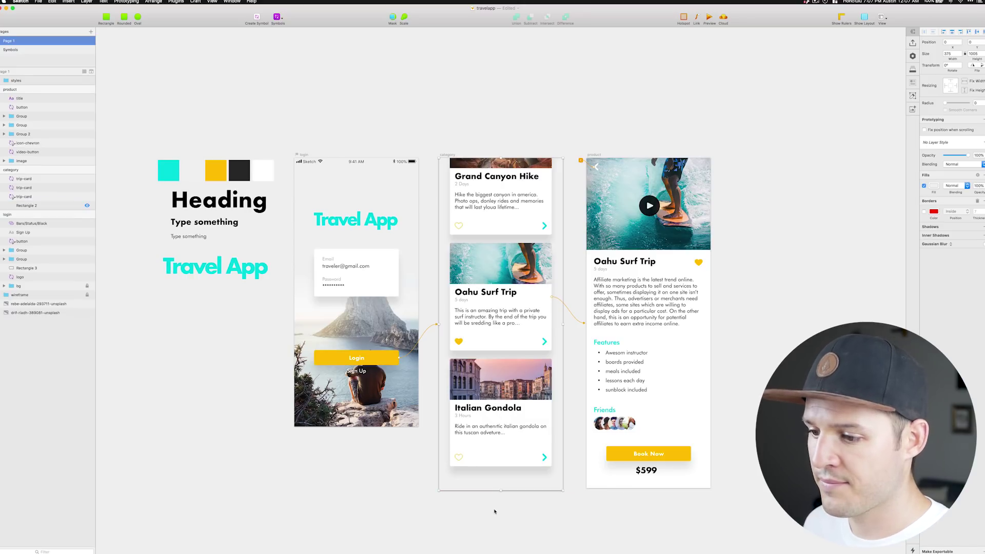
Move all three trip cards down about 80 px.
scroll(496, 436, "down", 5)
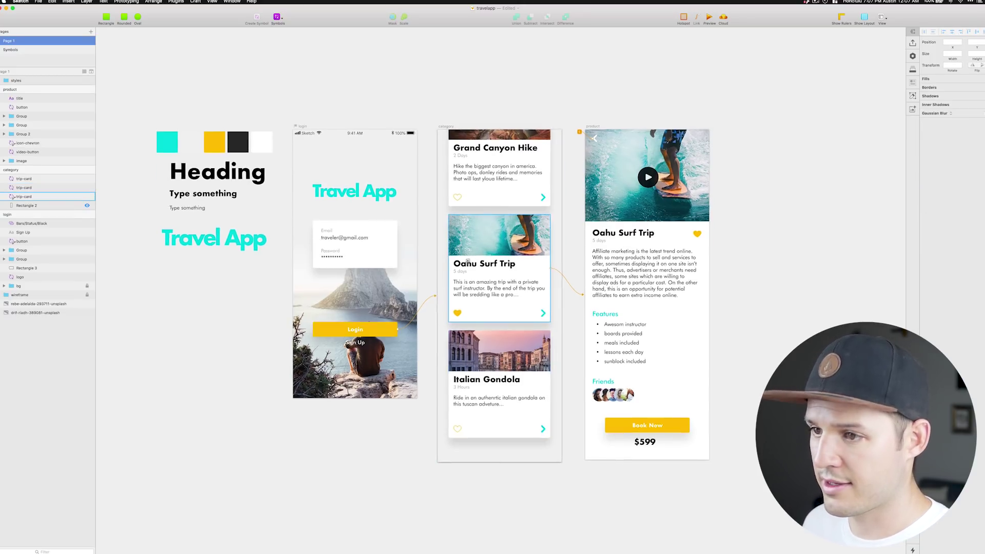
left_click(474, 131)
left_click(482, 220, "shift")
left_click(491, 291, "shift")
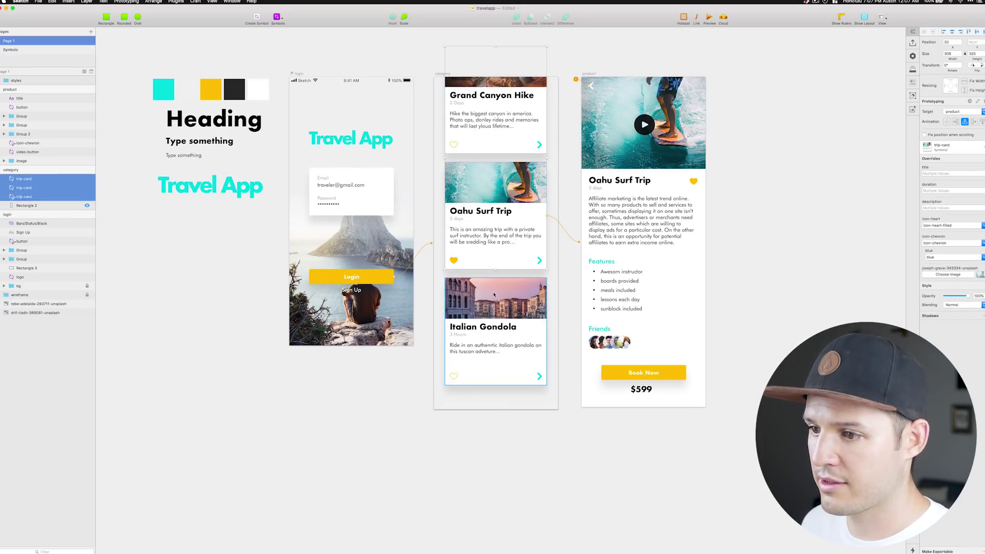
left_click_drag(491, 292, 492, 332)
Extend the category artboard to 1087 px tall and stretch the background to its new bottom.
left_click(443, 73)
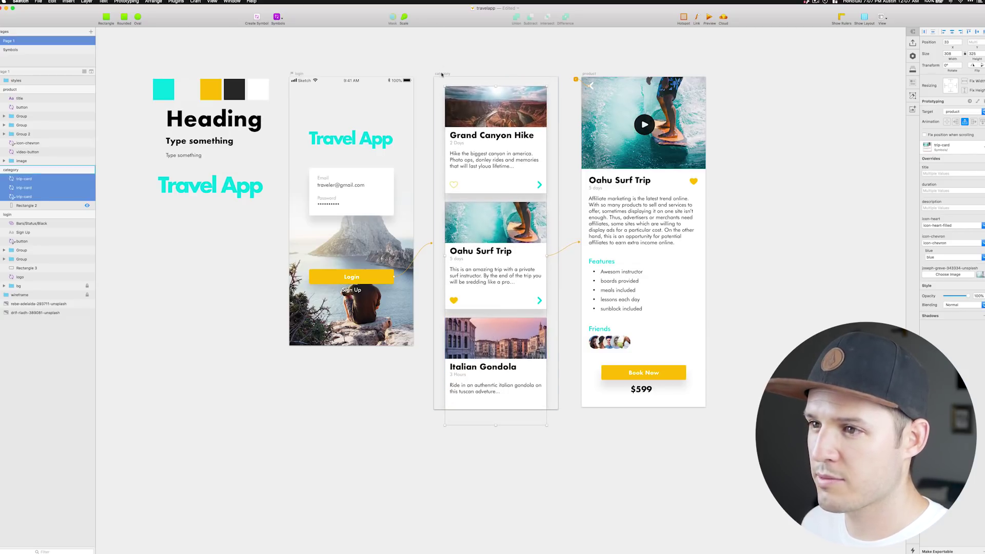
left_click_drag(496, 410, 496, 437)
left_click(550, 407)
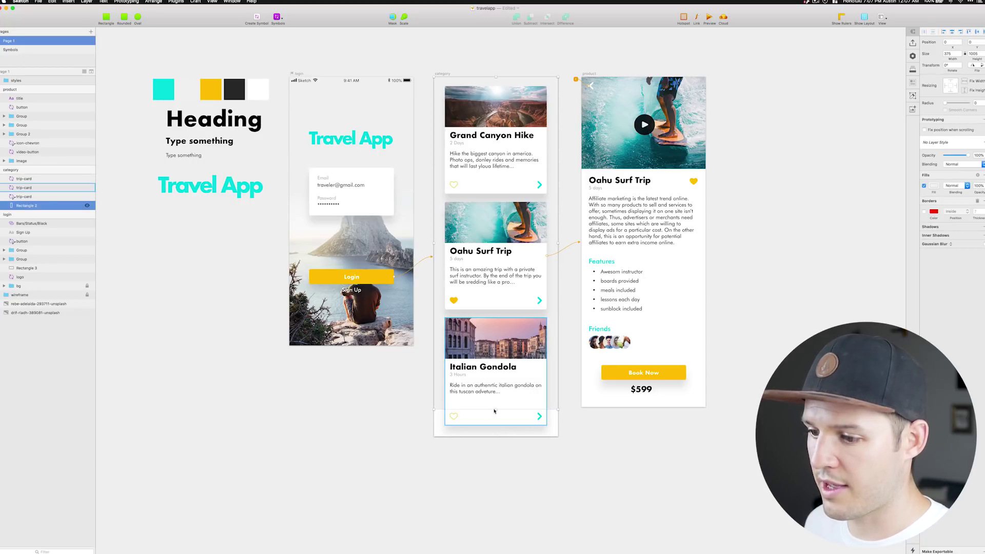
left_click_drag(494, 411, 495, 437)
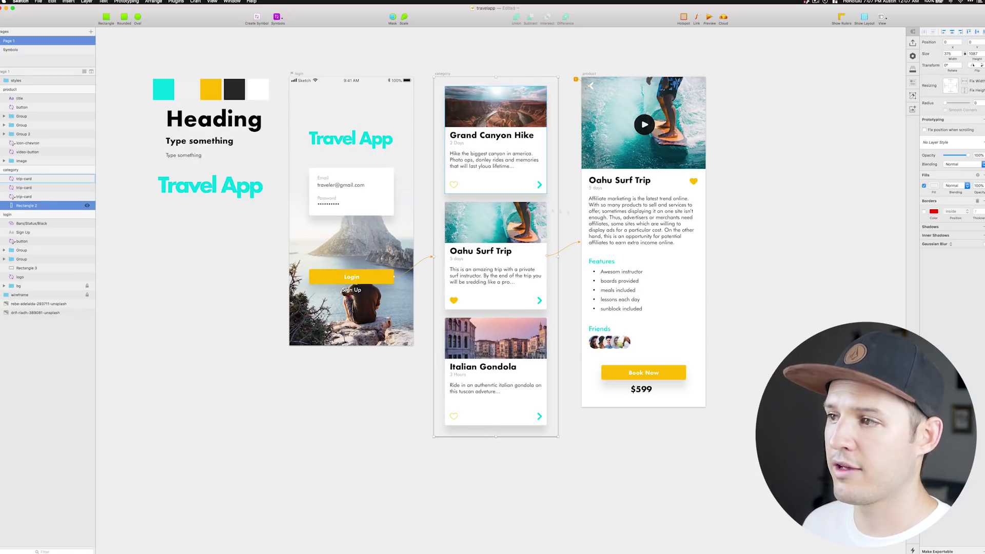
left_click(709, 17)
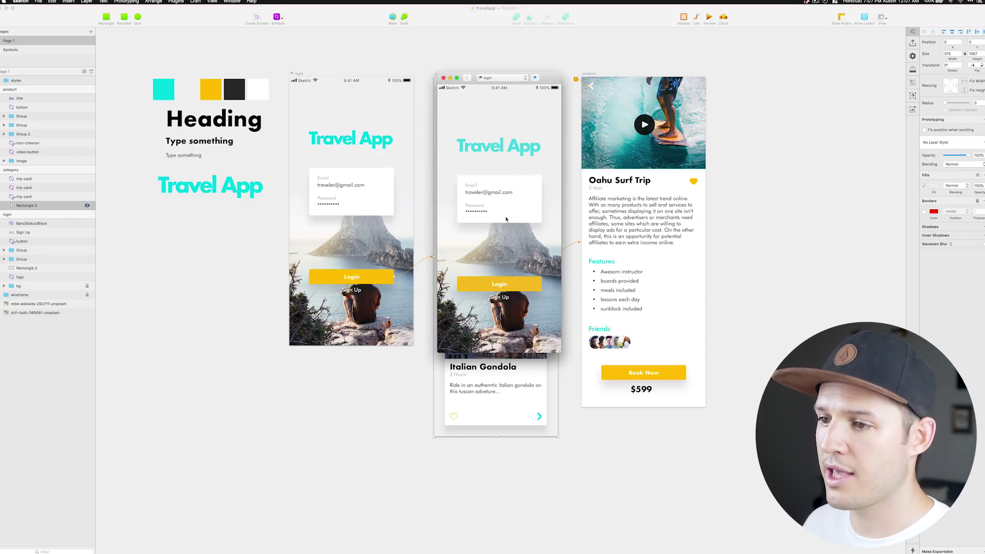
Log in within the preview and test scrolling the category list.
left_click(505, 286)
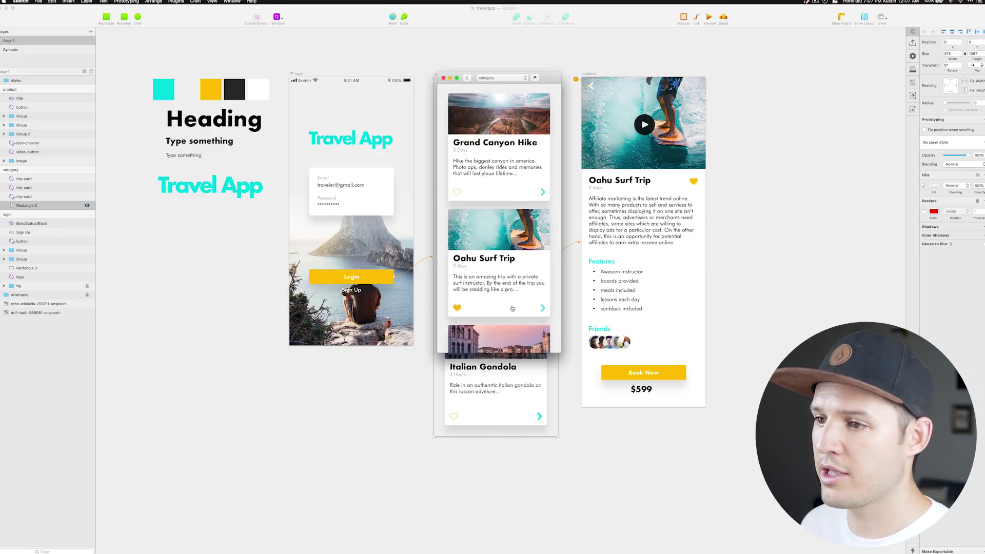
scroll(512, 308, "down", 4)
scroll(510, 282, "up", 4)
scroll(510, 272, "down", 4)
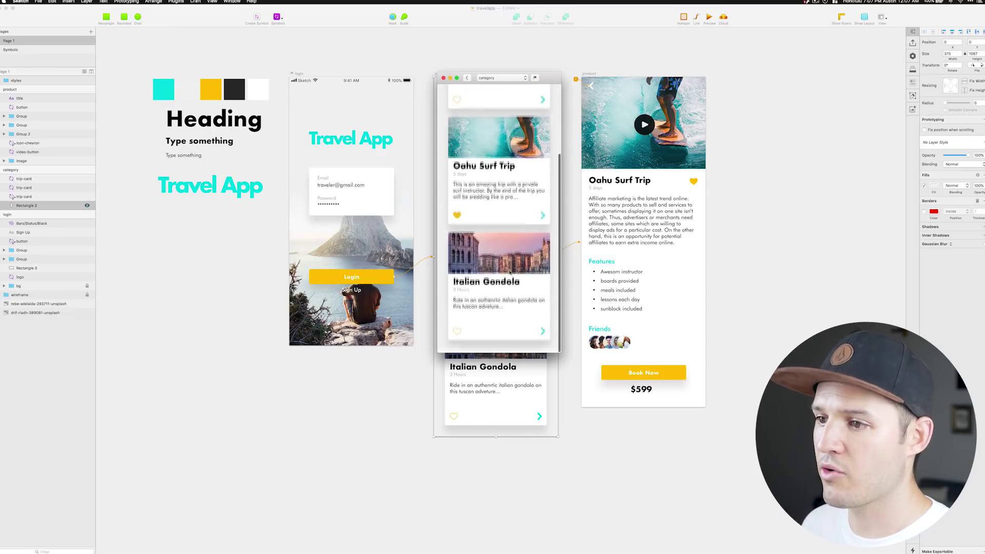
scroll(510, 272, "up", 4)
scroll(500, 184, "down", 4)
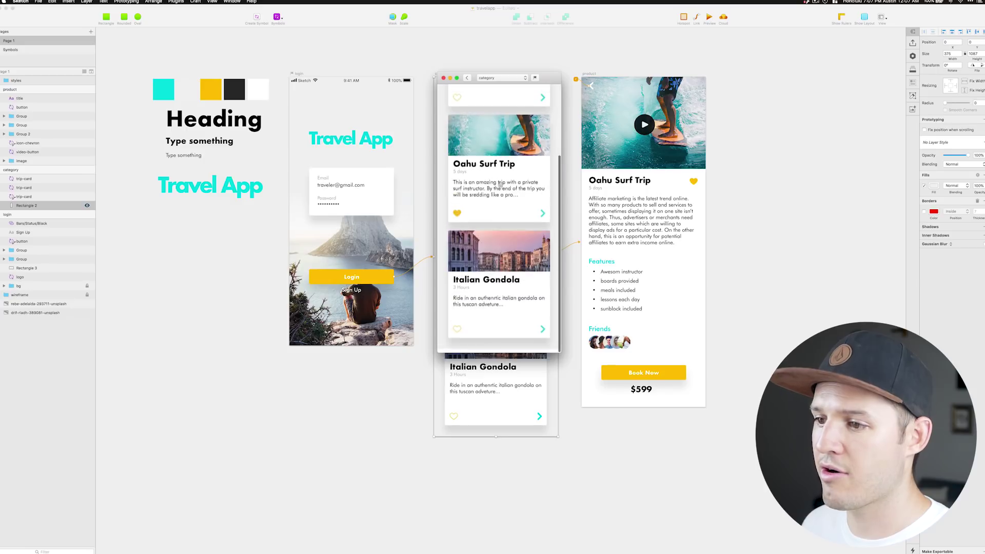
scroll(501, 184, "up", 4)
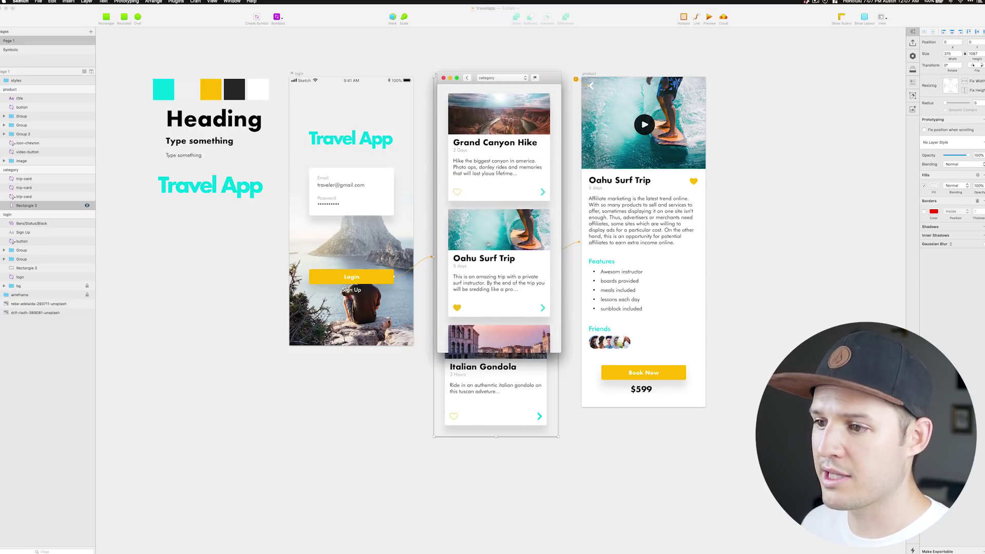
Open the Oahu Surf Trip product screen, scroll it, and return via the back chevron.
left_click(488, 236)
scroll(483, 200, "down", 5)
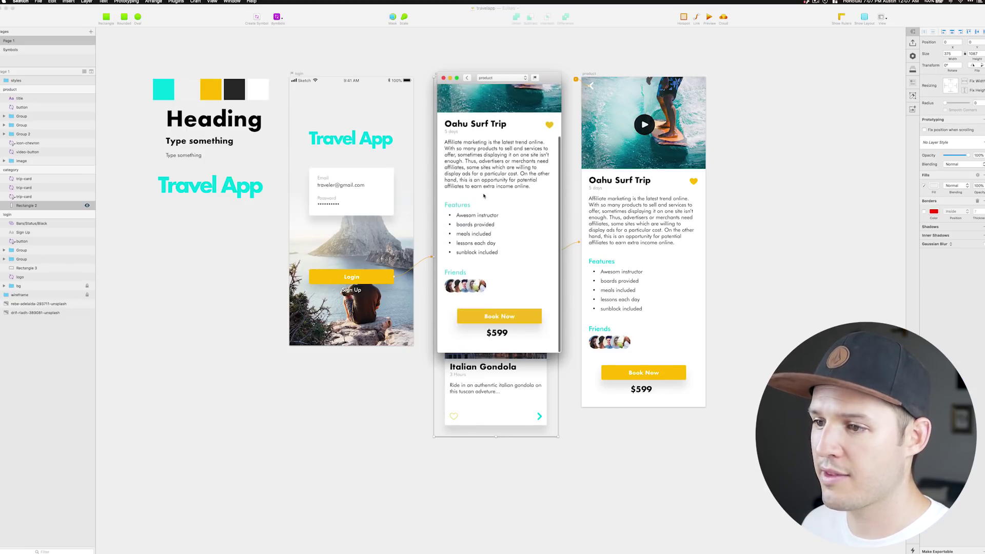
scroll(483, 196, "up", 5)
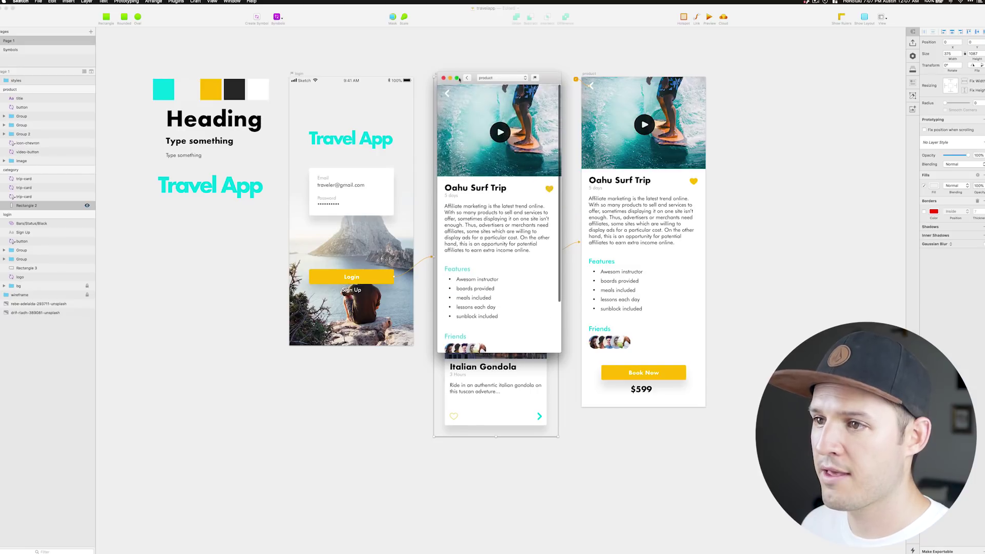
left_click(448, 95)
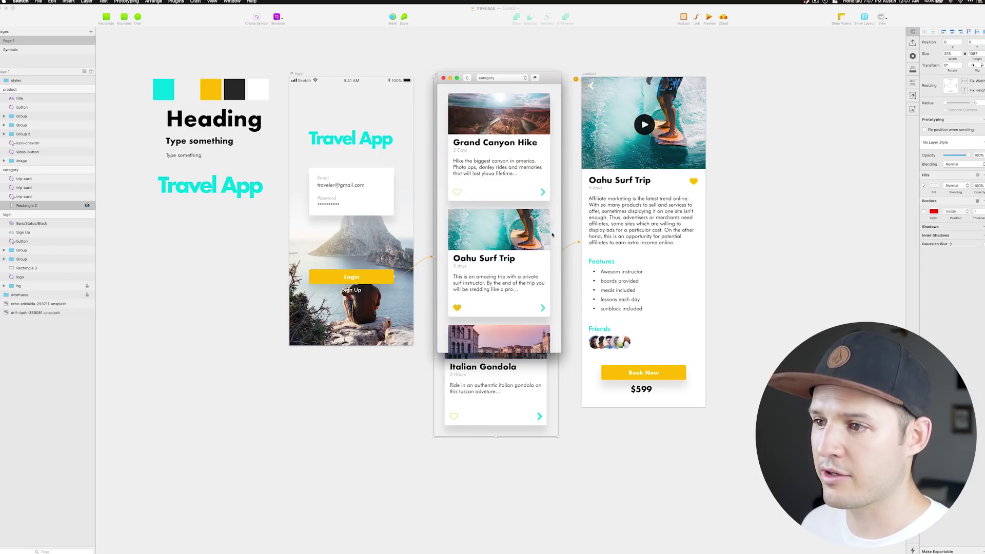